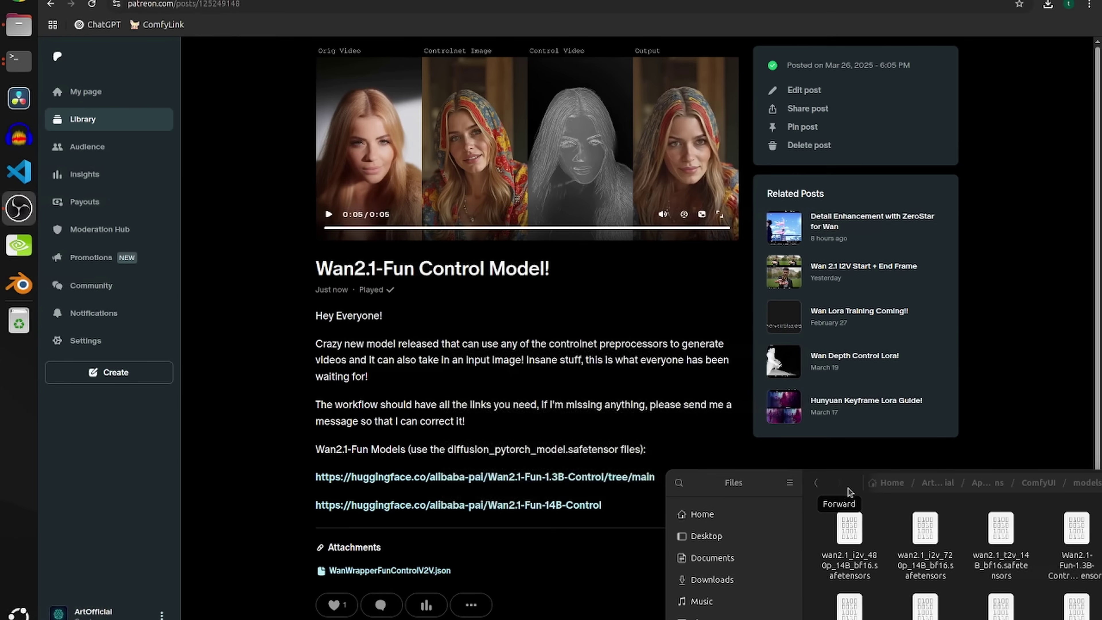
- Clear the Files window from the post and open the Wan2.1-Fun-1.3B-Control Hugging Face link in a new tab
drag(848, 487, 0, 122)
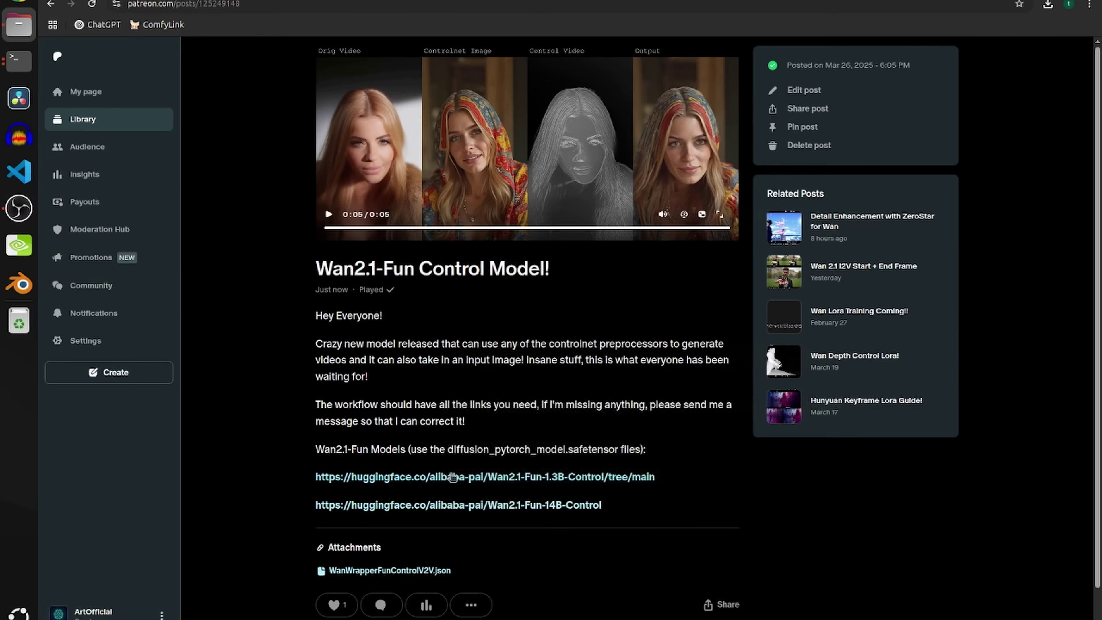
right_click(496, 478)
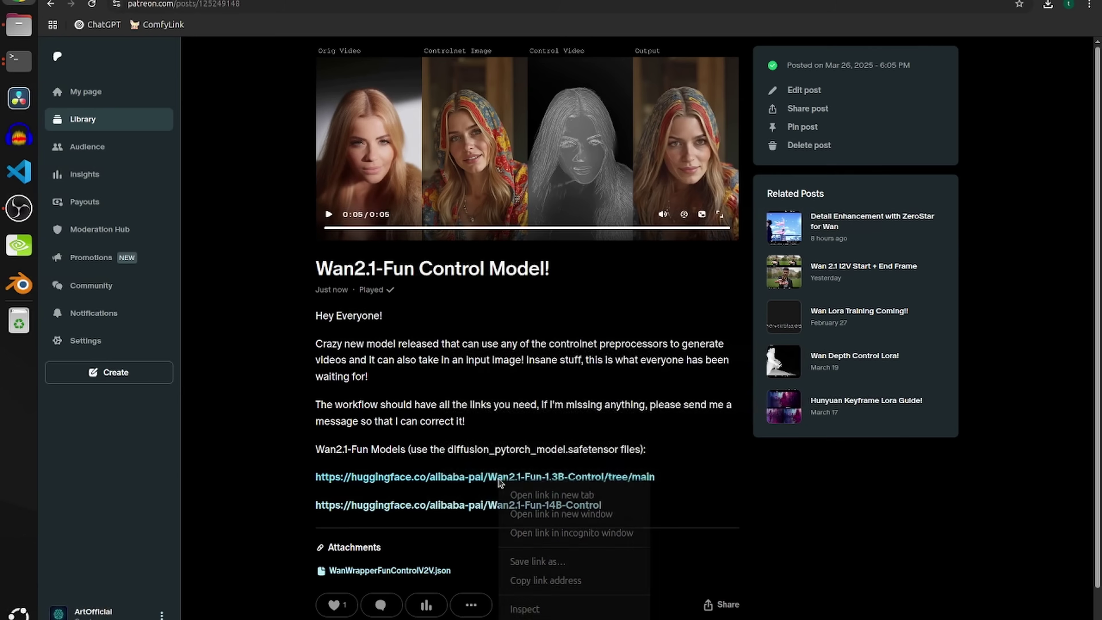
click(528, 495)
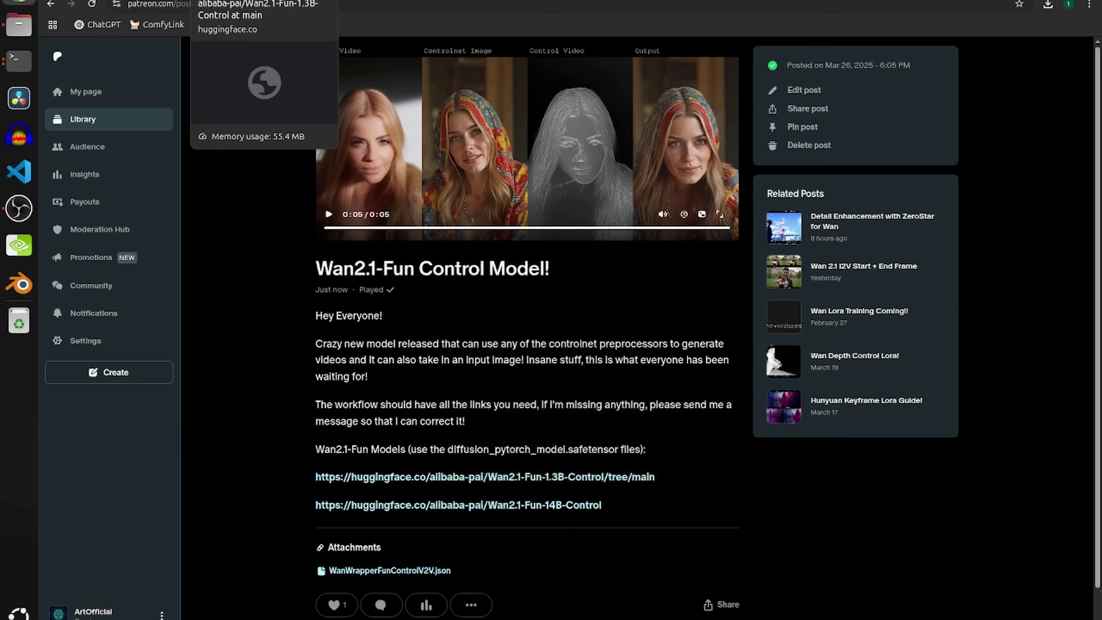
click(260, 1)
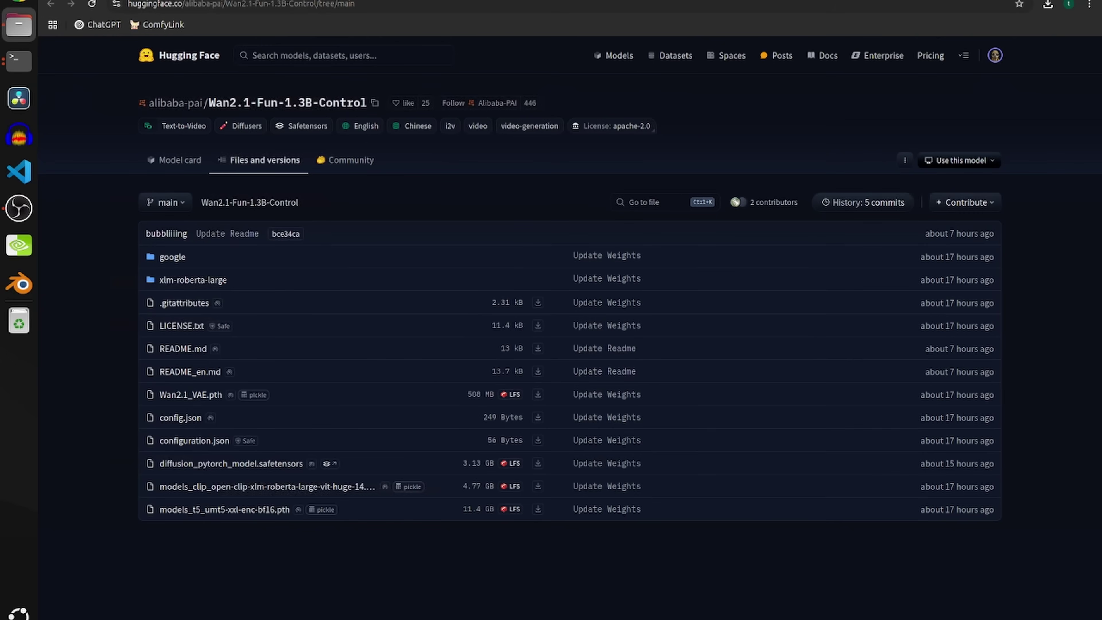
- Switch to Files and open the wan folder inside ComfyUI's models/diffusion_models directory
click(19, 25)
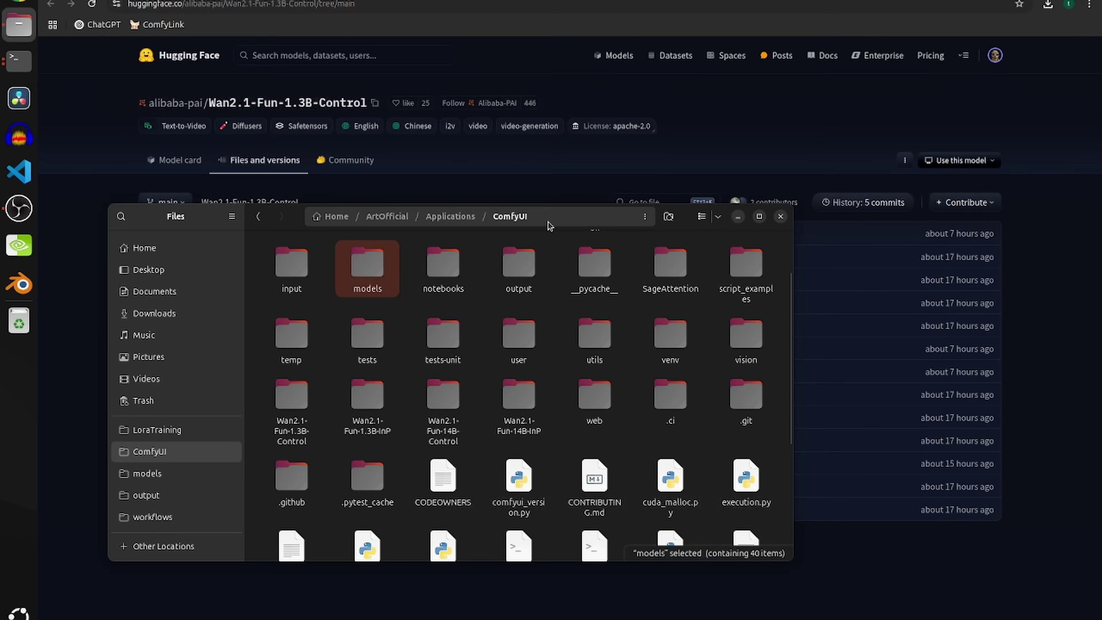
double_click(371, 270)
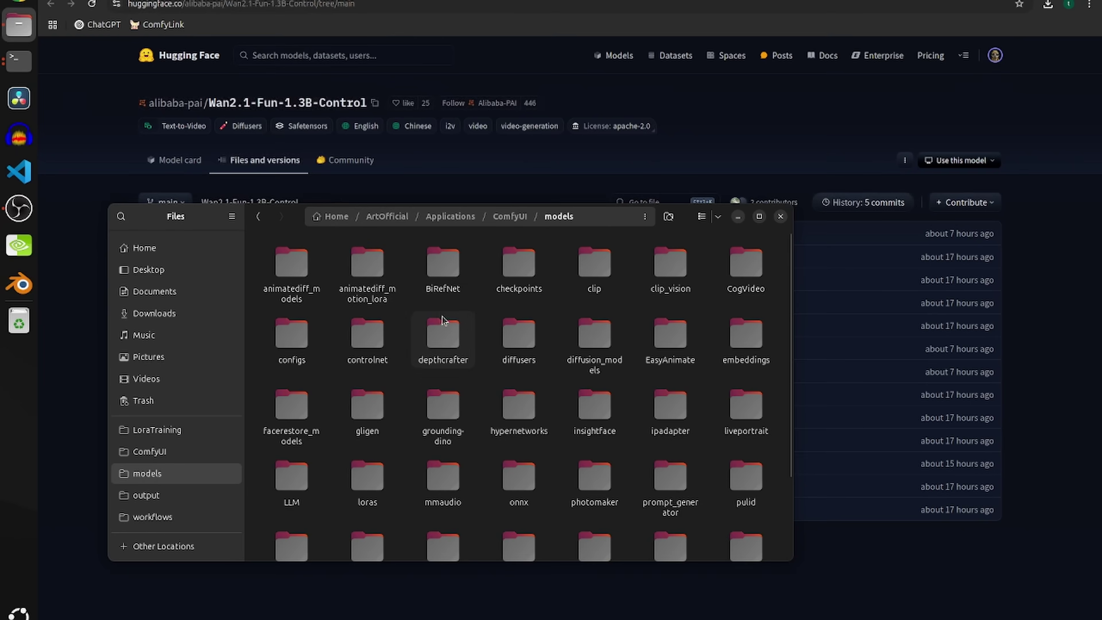
double_click(603, 343)
double_click(523, 278)
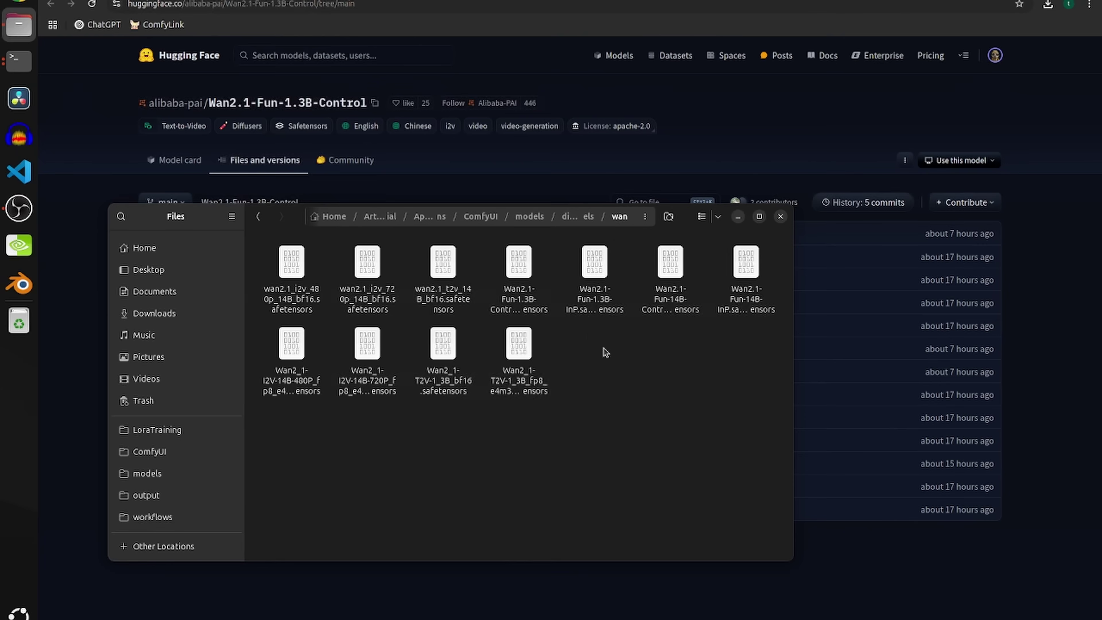
- Check the diffusion_models parent folder, return to the wan folder and select Wan2.1-Fun-1.3B-Control.safetensors
key(BackSpace)
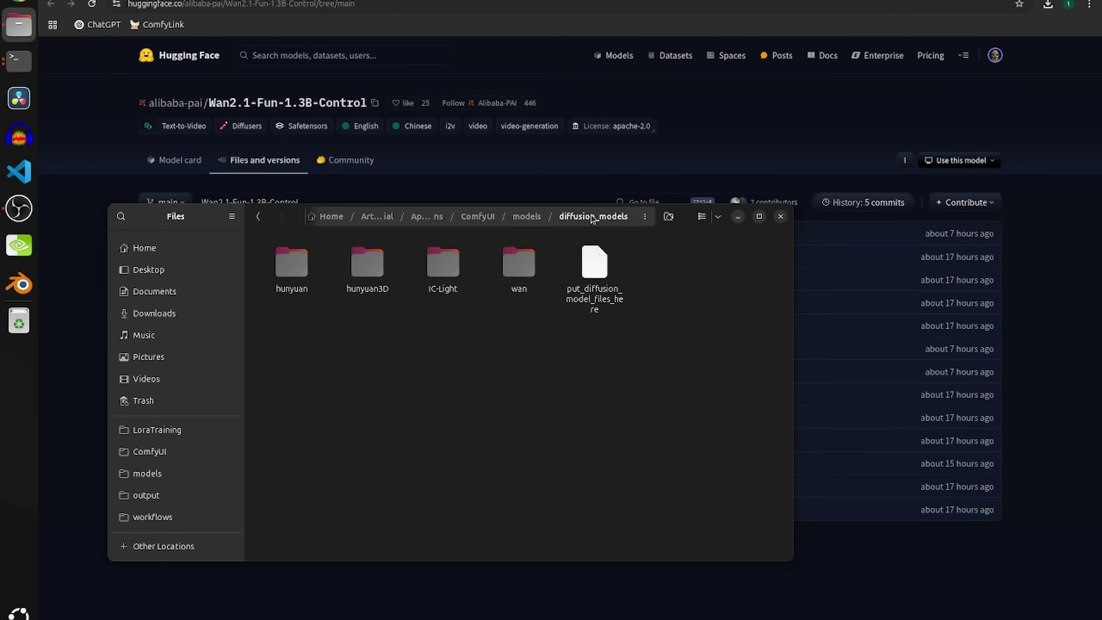
double_click(516, 280)
key(BackSpace)
double_click(514, 278)
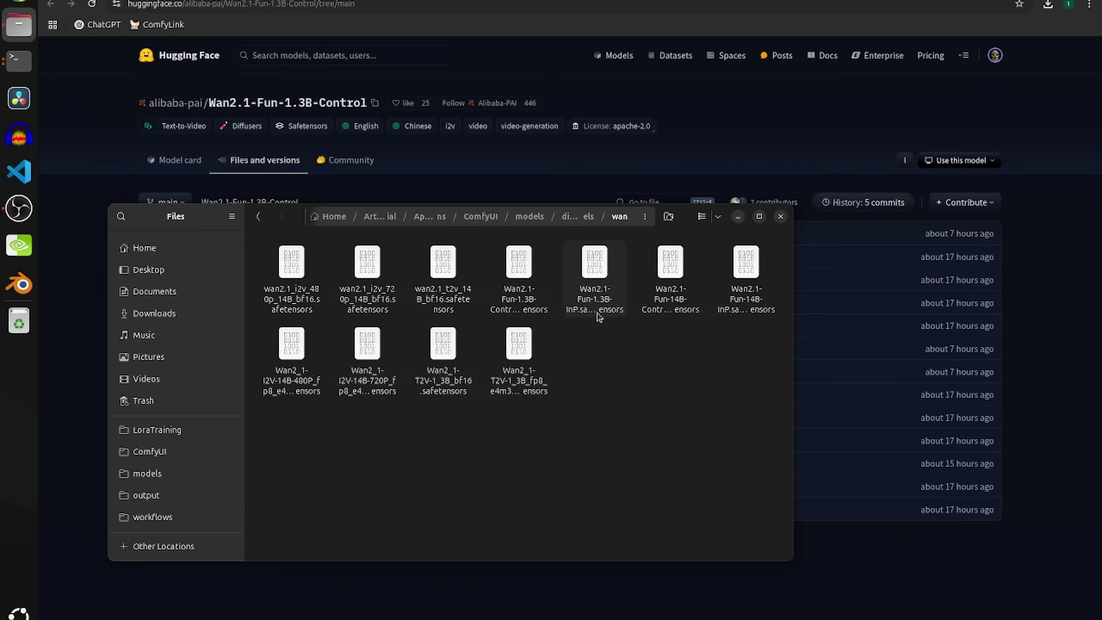
click(517, 299)
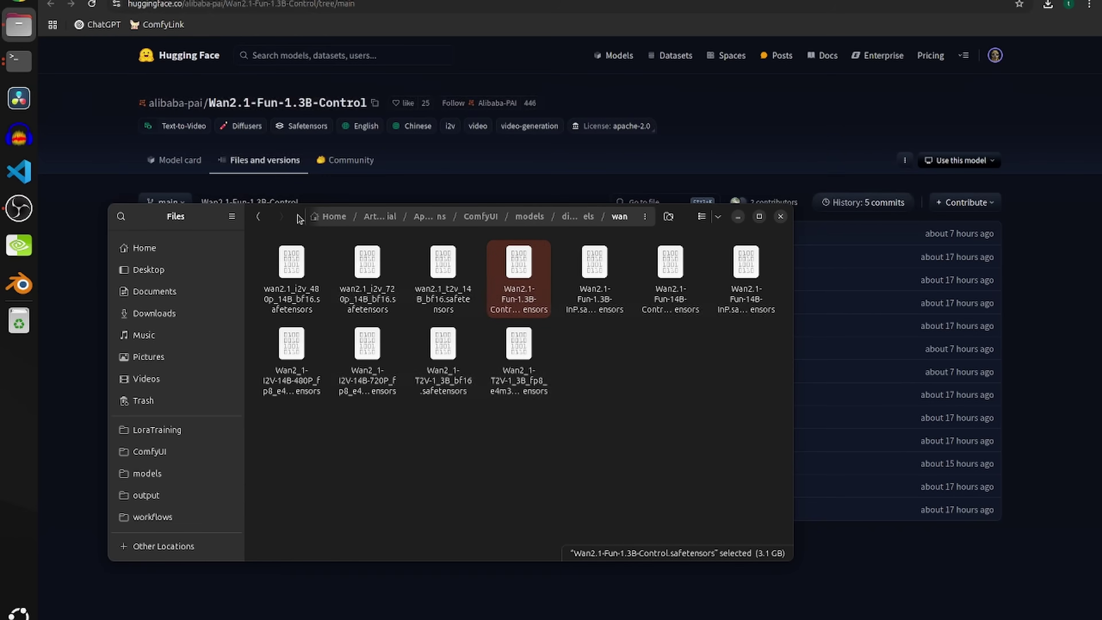
- Move the Files window off the Hugging Face page, bringing it back once before clearing it again
drag(298, 218, 269, 231)
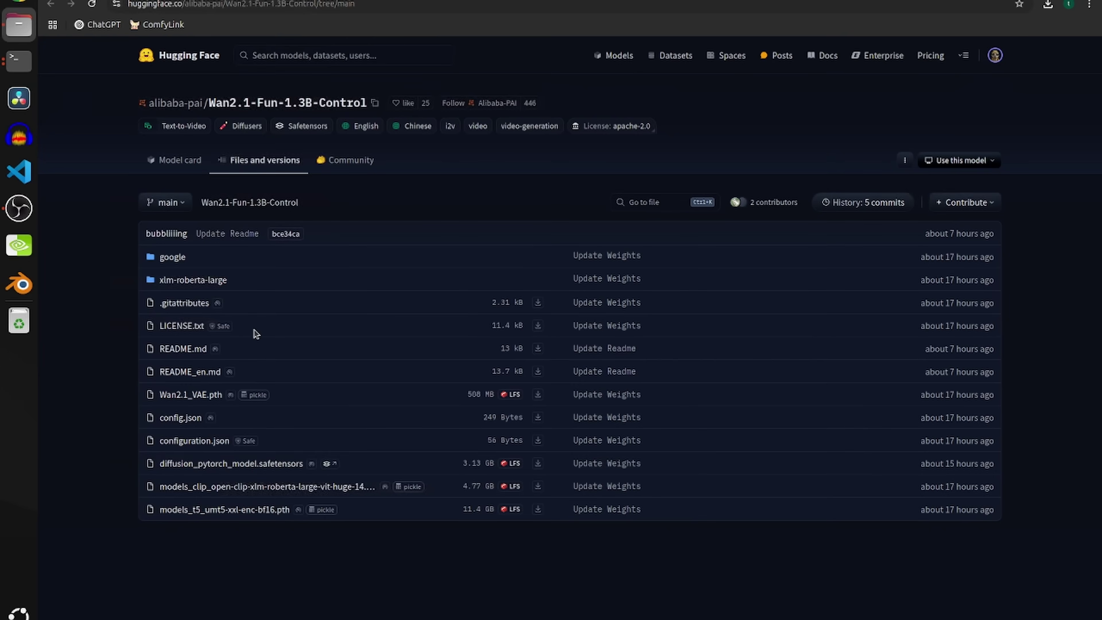
key(alt+Tab)
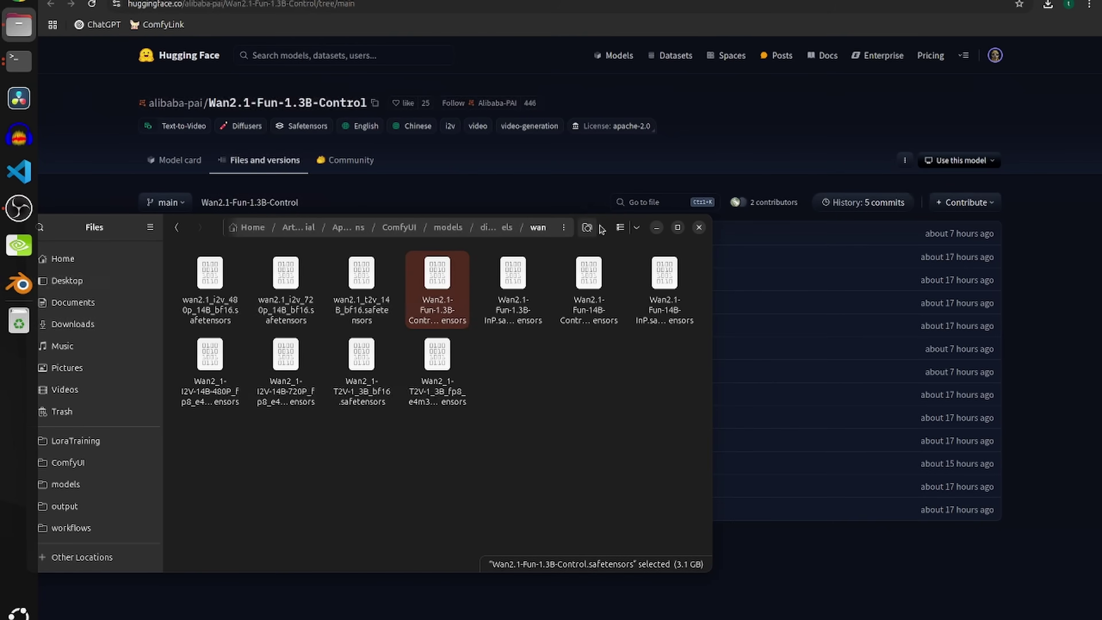
drag(602, 226, 1, 239)
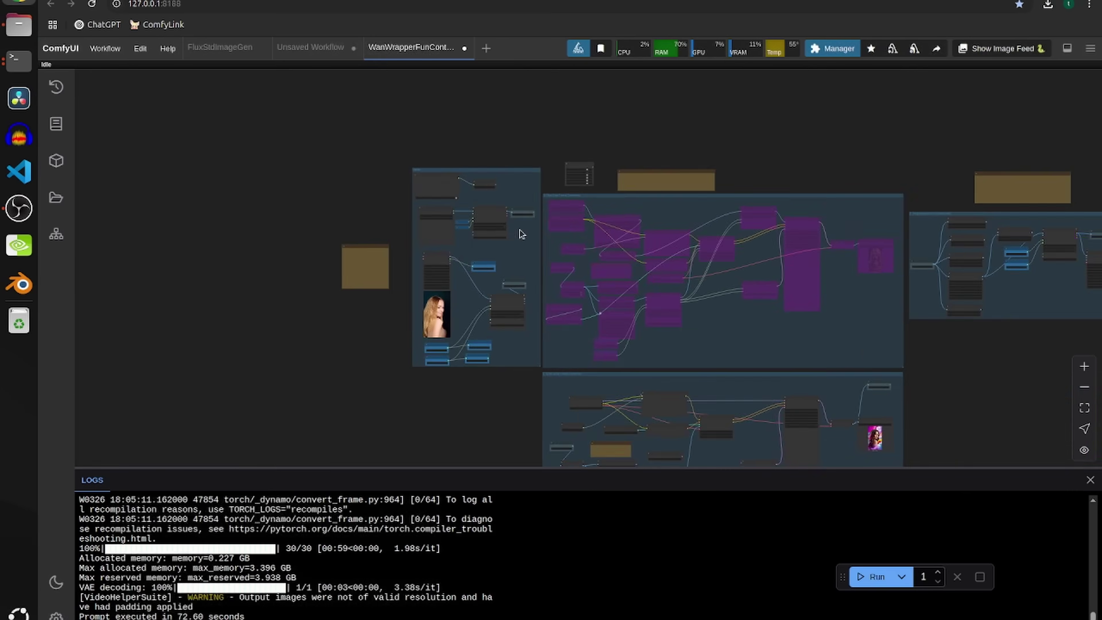
- Examine the ComfyUI workflow's Inputs group, from the positive prompt node down to the Load Video node
scroll(521, 235, up, 5)
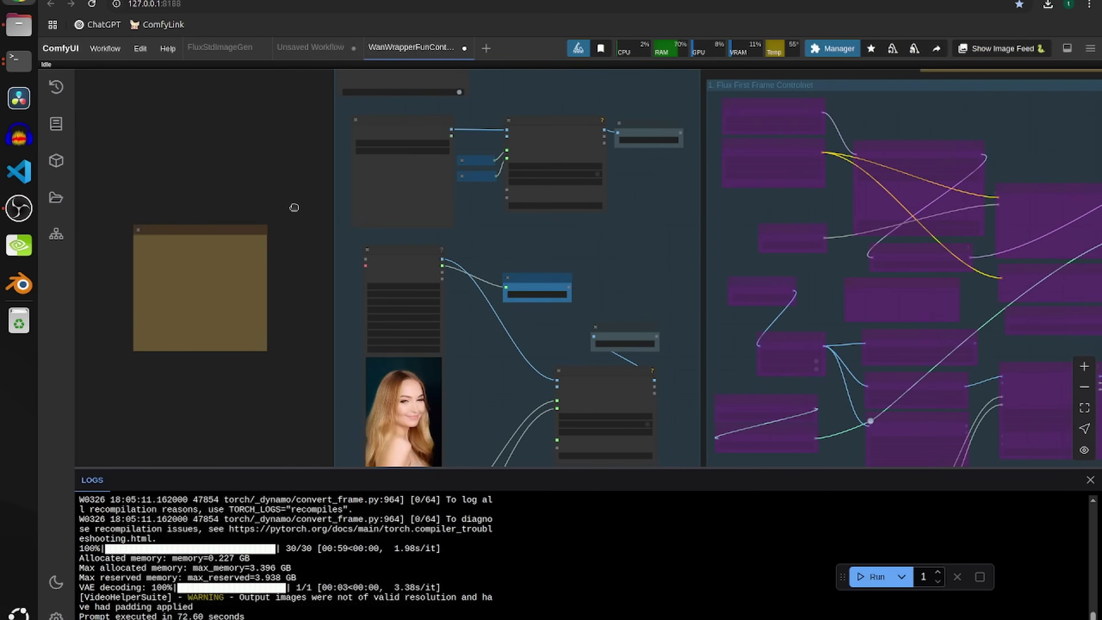
drag(323, 304, 338, 434)
scroll(339, 434, up, 4)
scroll(285, 49, up, 9)
scroll(391, 94, down, 5)
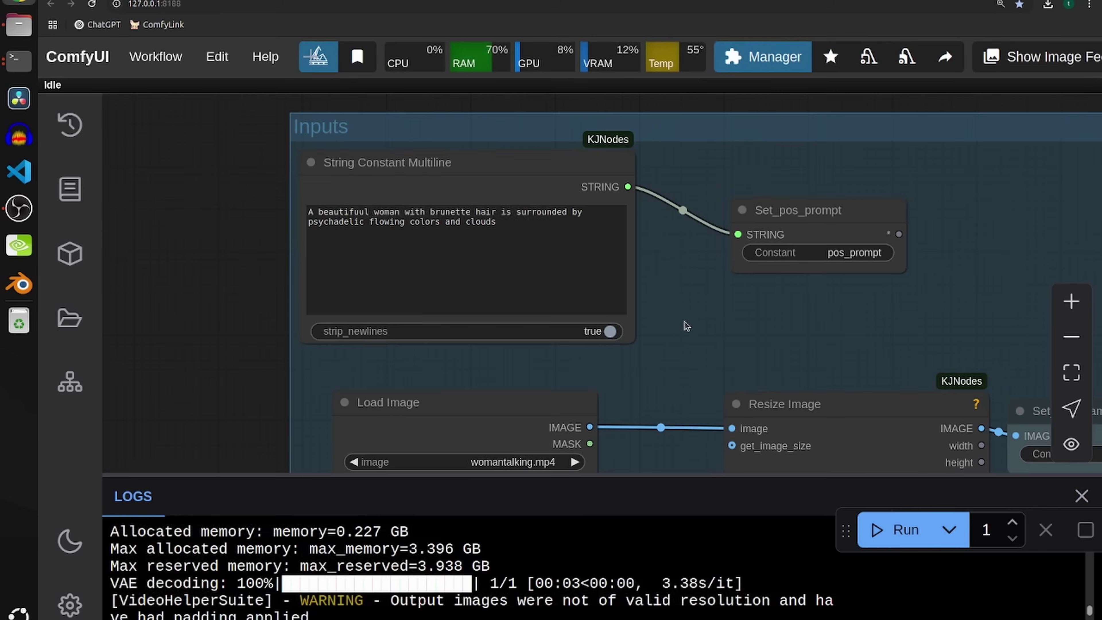
scroll(688, 323, down, 6)
drag(700, 334, 606, 119)
scroll(617, 225, up, 3)
drag(264, 299, 224, 298)
scroll(234, 282, down, 10)
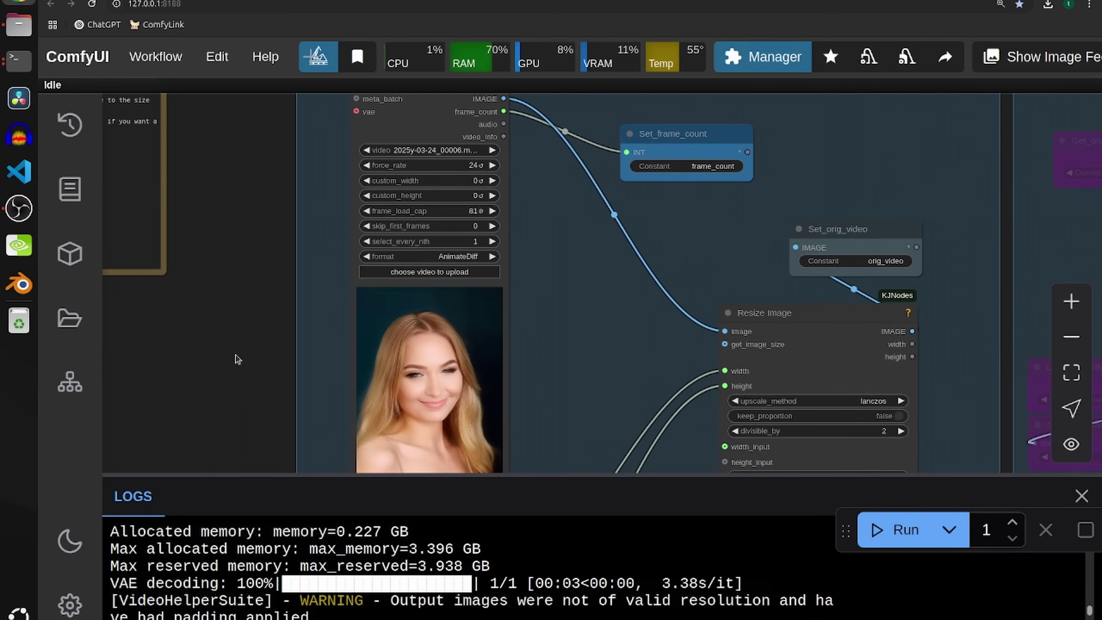
scroll(237, 342, up, 3)
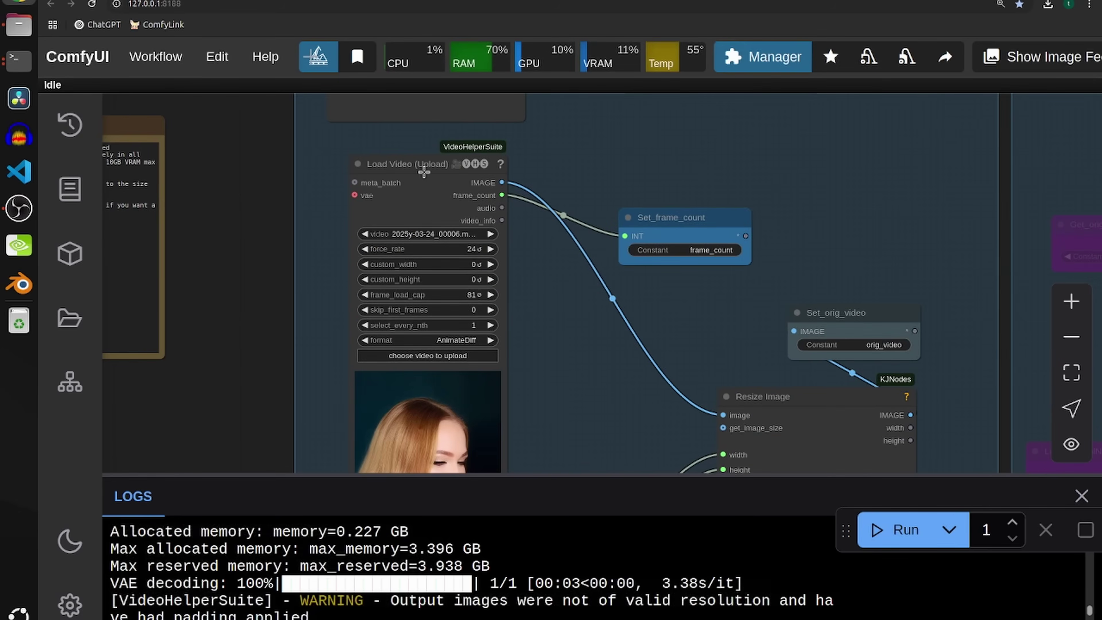
scroll(246, 288, up, 15)
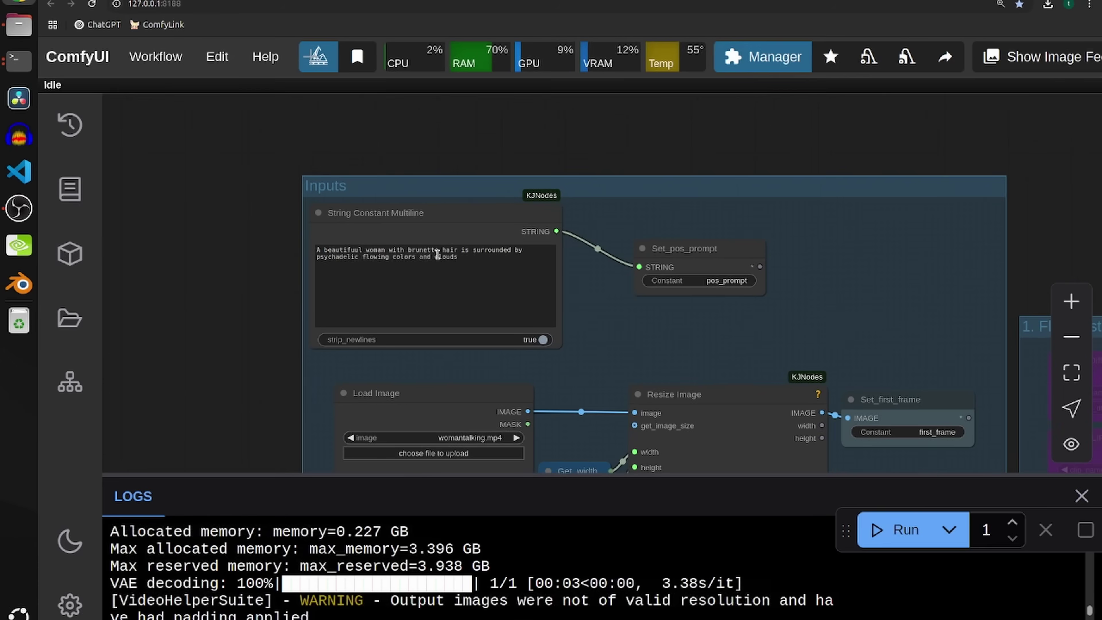
- Review the prompt text, the image and video loaders, and the Width and Height nodes in the Inputs group
click(438, 257)
key(ctrl+a)
click(231, 287)
scroll(239, 398, down, 5)
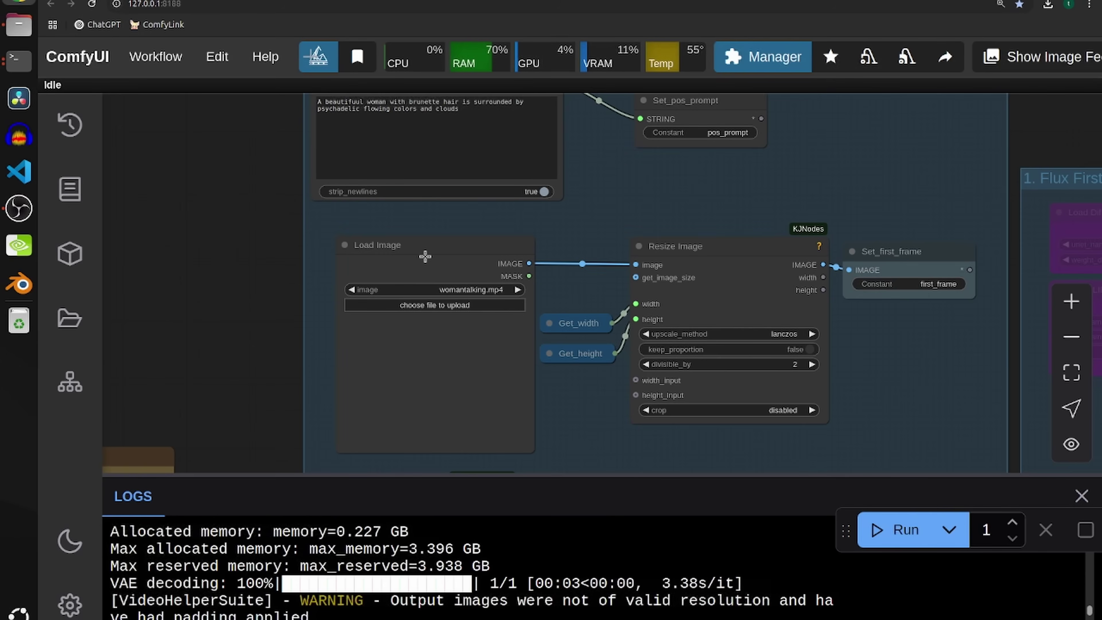
scroll(425, 256, up, 1)
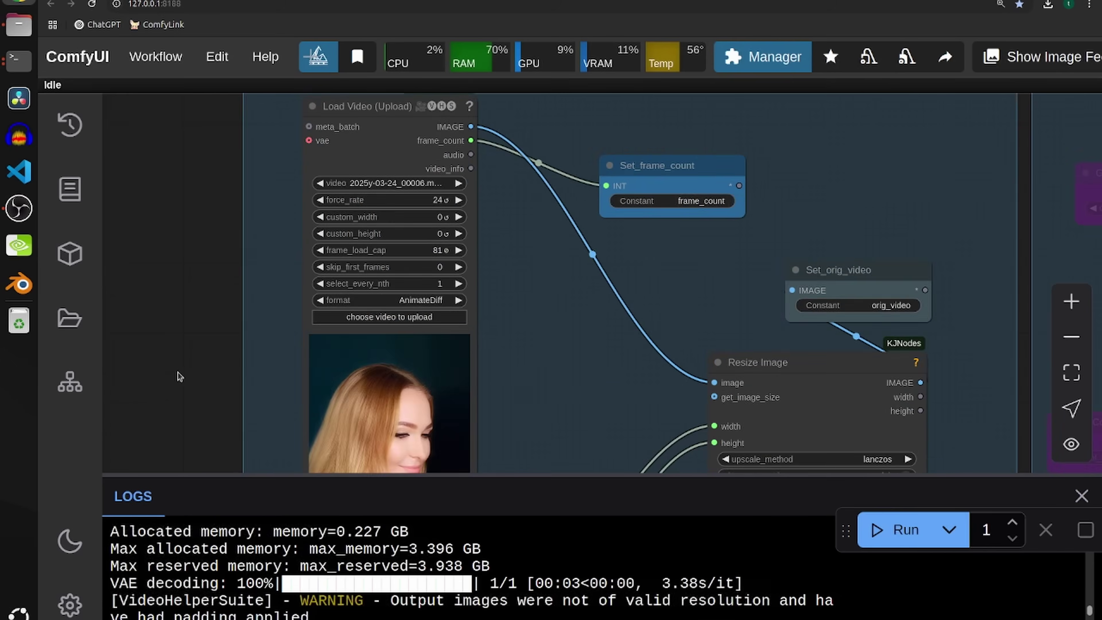
scroll(168, 316, down, 10)
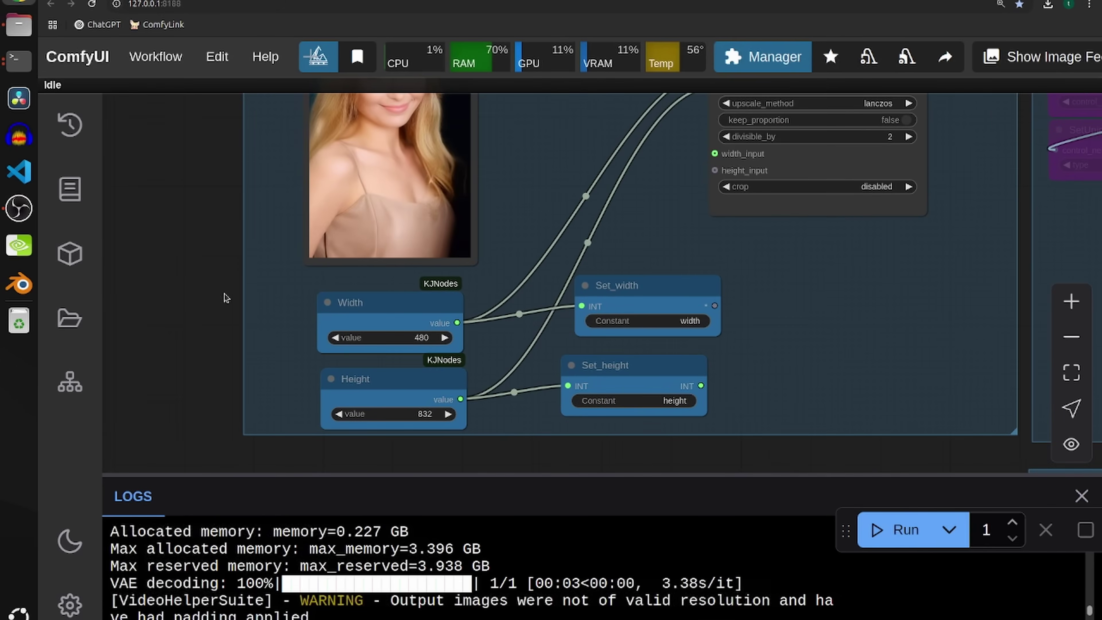
mouse_move(165, 244)
mouse_down()
mouse_move(170, 256)
mouse_move(161, 250)
mouse_up()
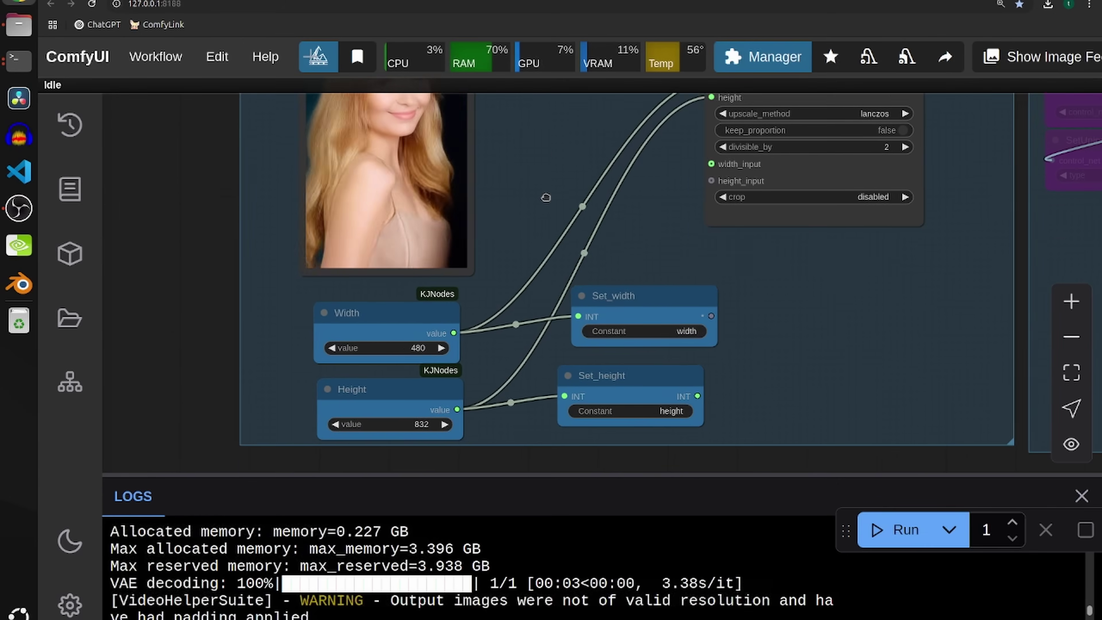
drag(540, 236, 532, 288)
drag(523, 213, 530, 96)
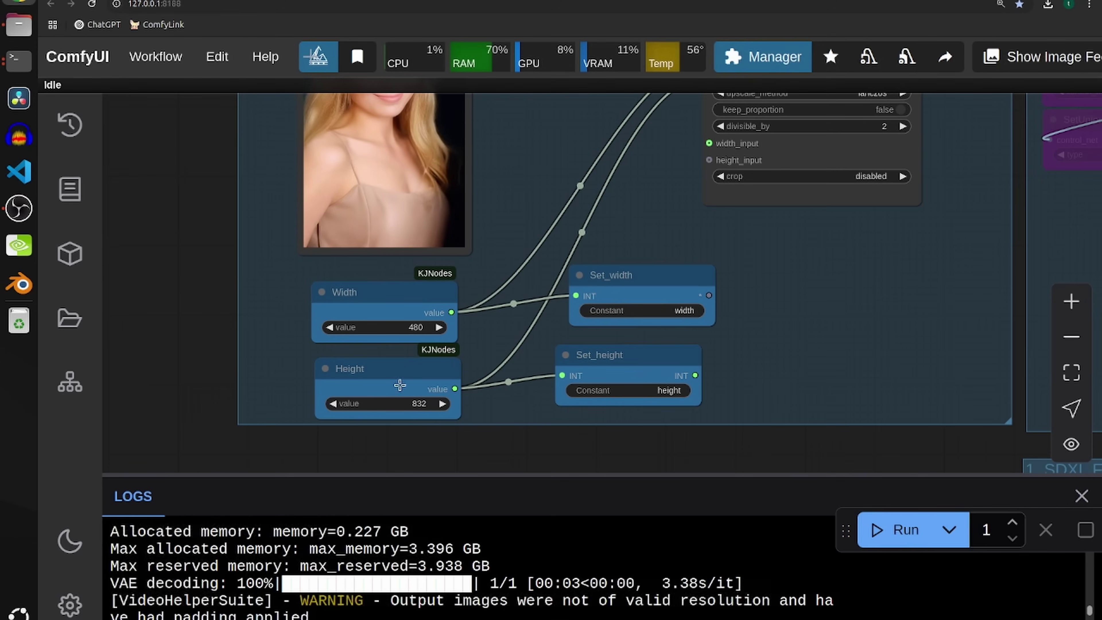
scroll(503, 269, up, 5)
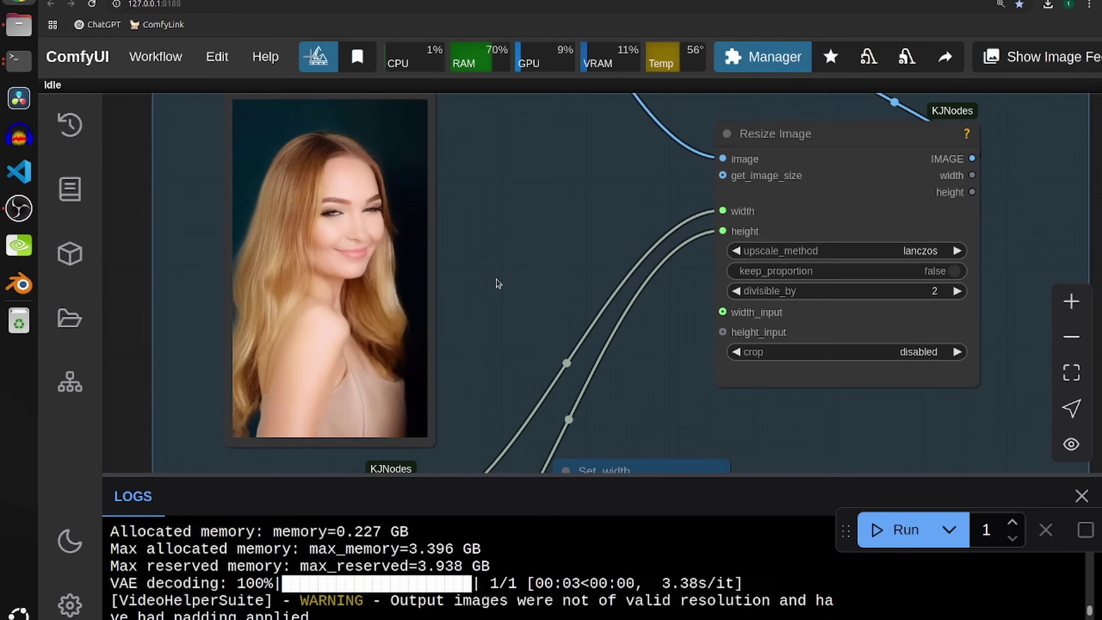
- Inspect the group toggles in the Fast Groups Bypasser node above the Flux First Frame Controlnet group
scroll(517, 278, down, 8)
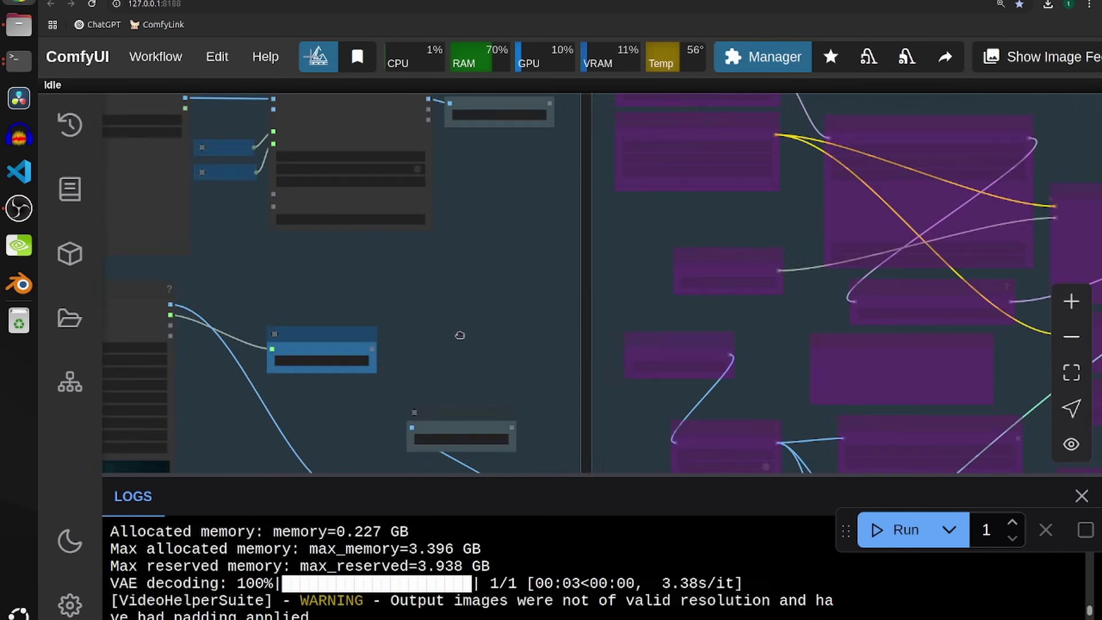
scroll(576, 157, up, 1)
drag(576, 157, 339, 253)
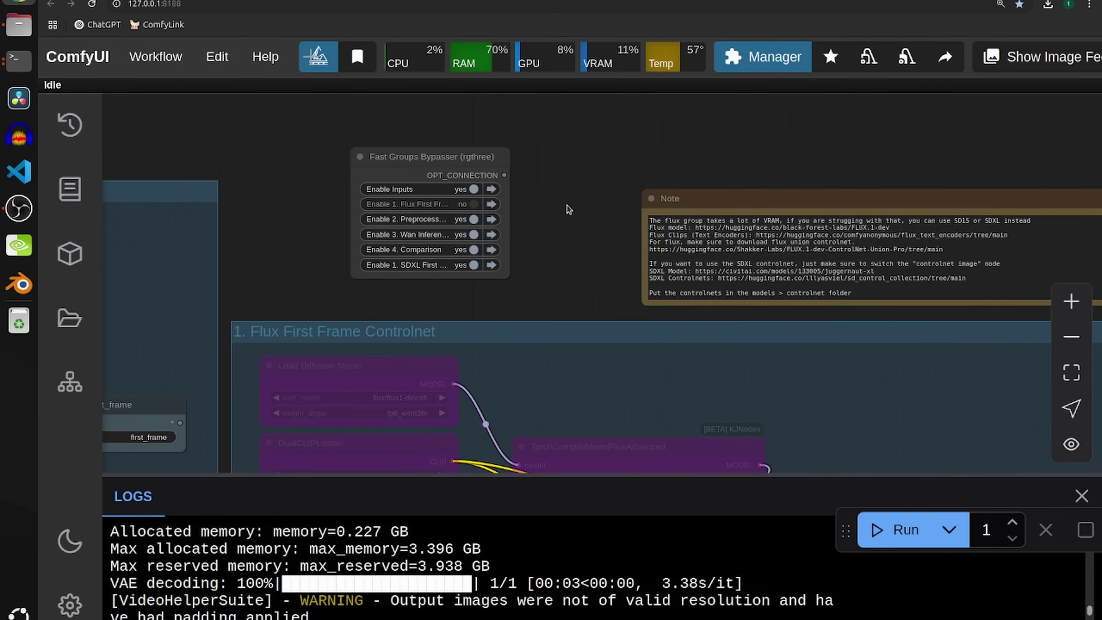
drag(574, 227, 583, 194)
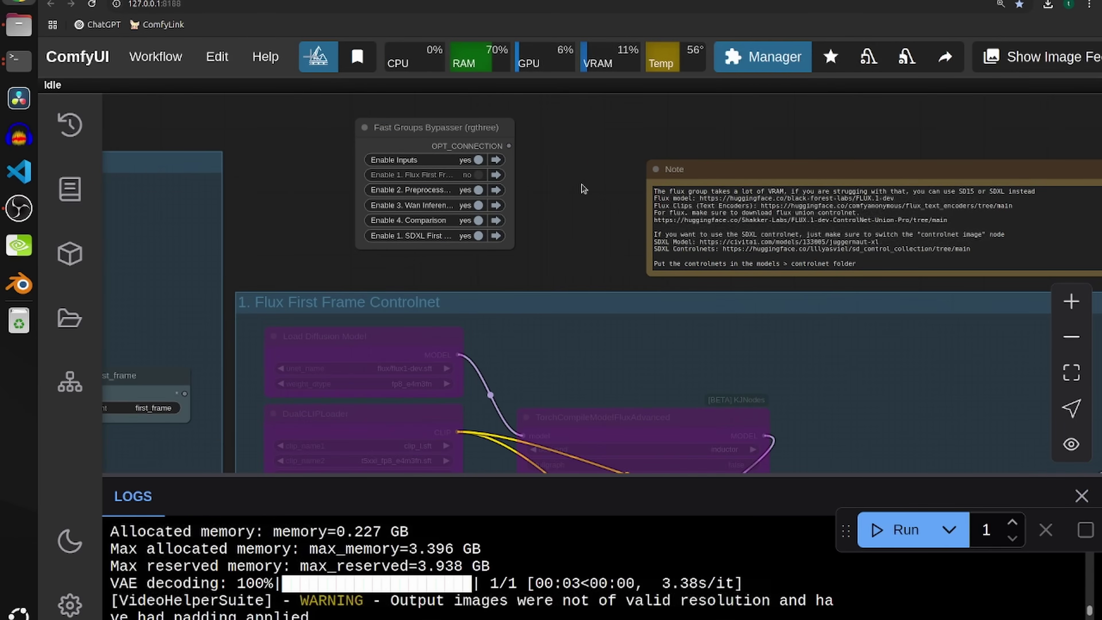
- Examine the comparison video showing the original video, controlnet image, control video and output side by side
scroll(1002, 158, down, 4)
drag(1039, 134, 101, 92)
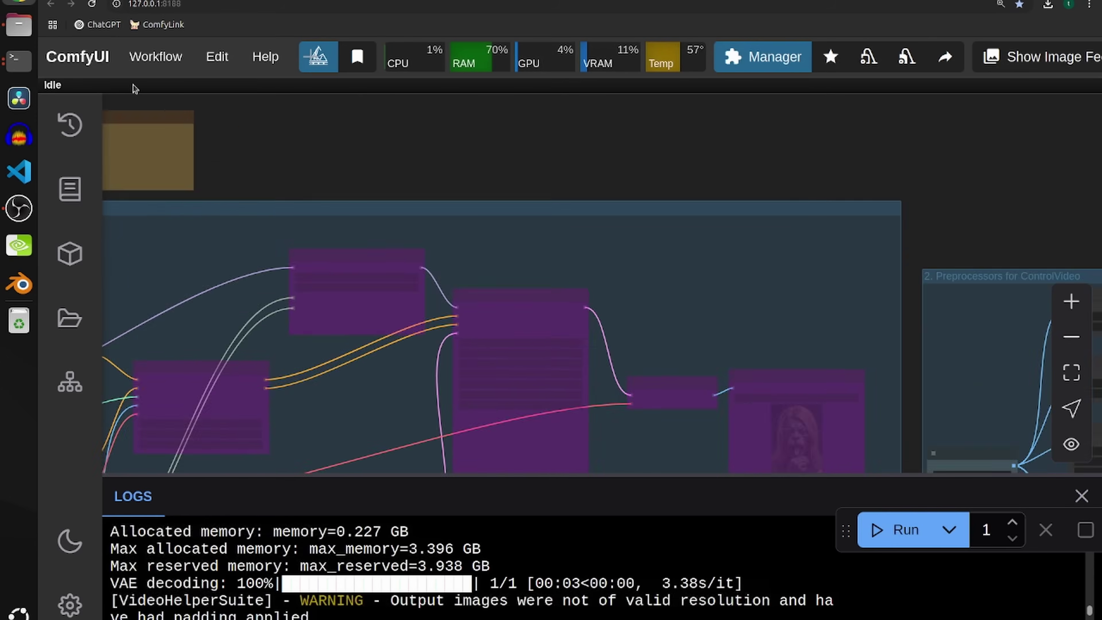
scroll(668, 145, down, 7)
drag(856, 140, 93, 97)
drag(894, 115, 168, 24)
scroll(802, 374, up, 17)
scroll(913, 343, up, 4)
drag(659, 403, 982, 396)
scroll(981, 396, up, 4)
drag(896, 394, 992, 419)
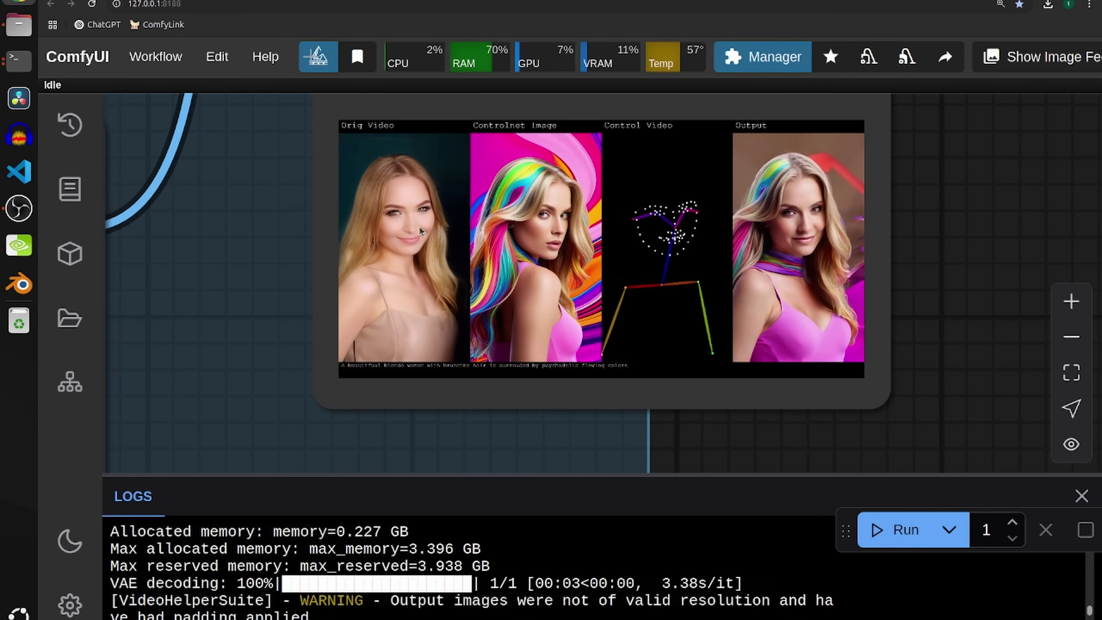
scroll(419, 211, up, 2)
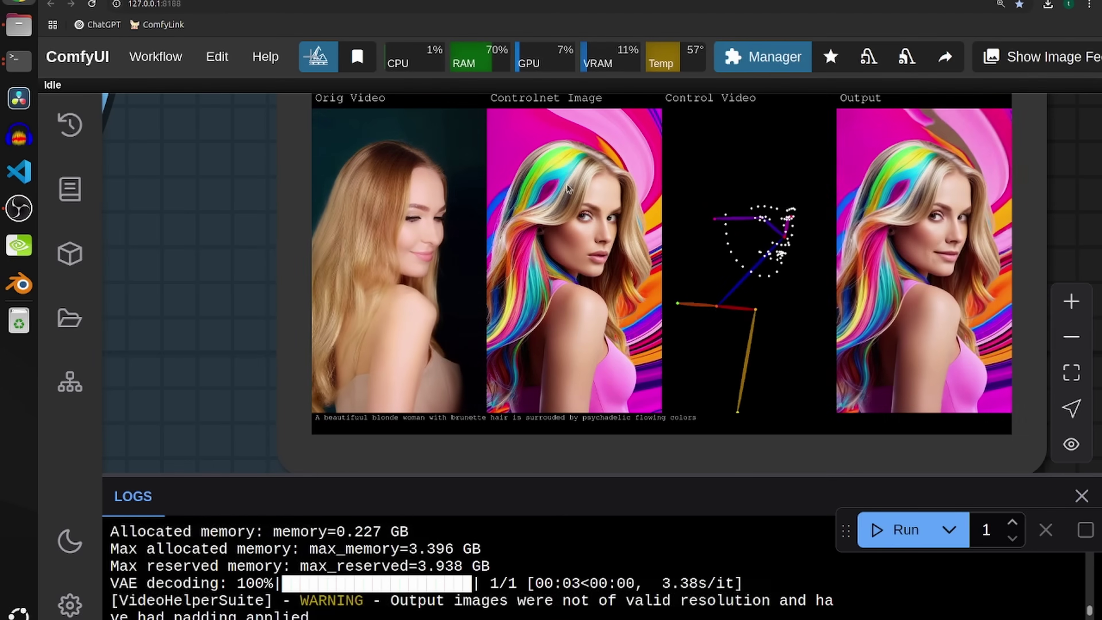
drag(1067, 206, 895, 247)
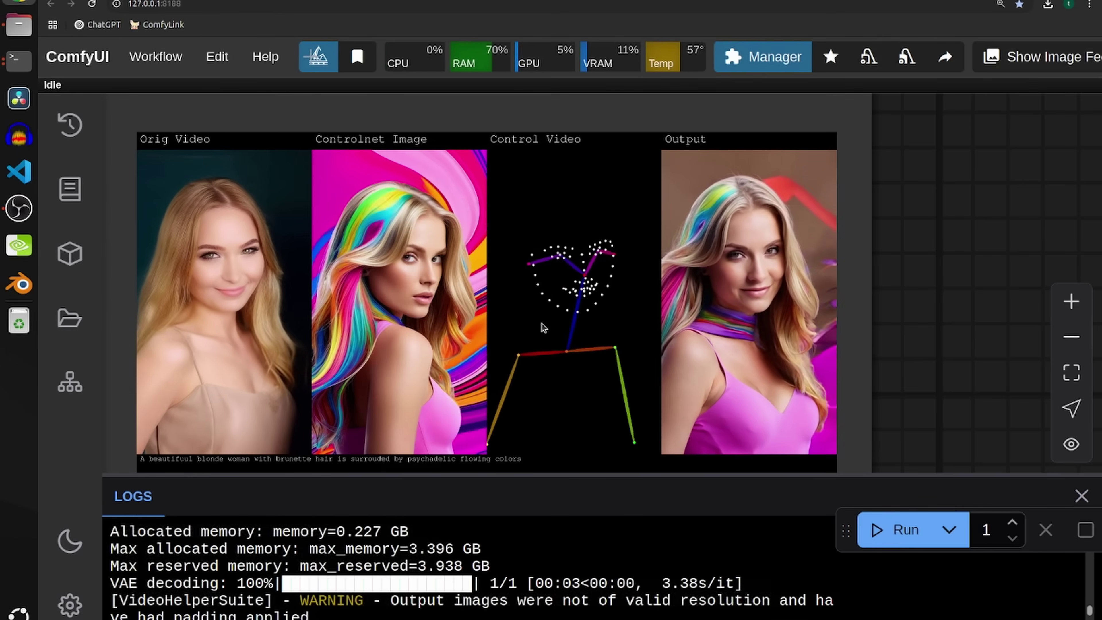
drag(918, 303, 887, 289)
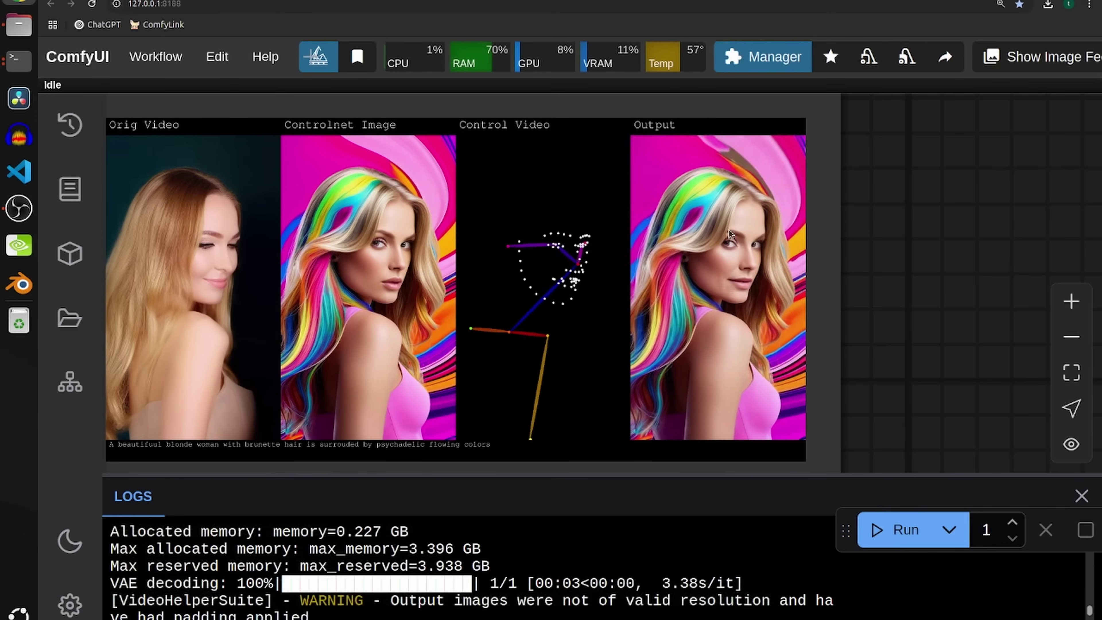
- Return to the start of the Flux First Frame Controlnet group and examine its bypass toggles and model download note
scroll(737, 260, down, 5)
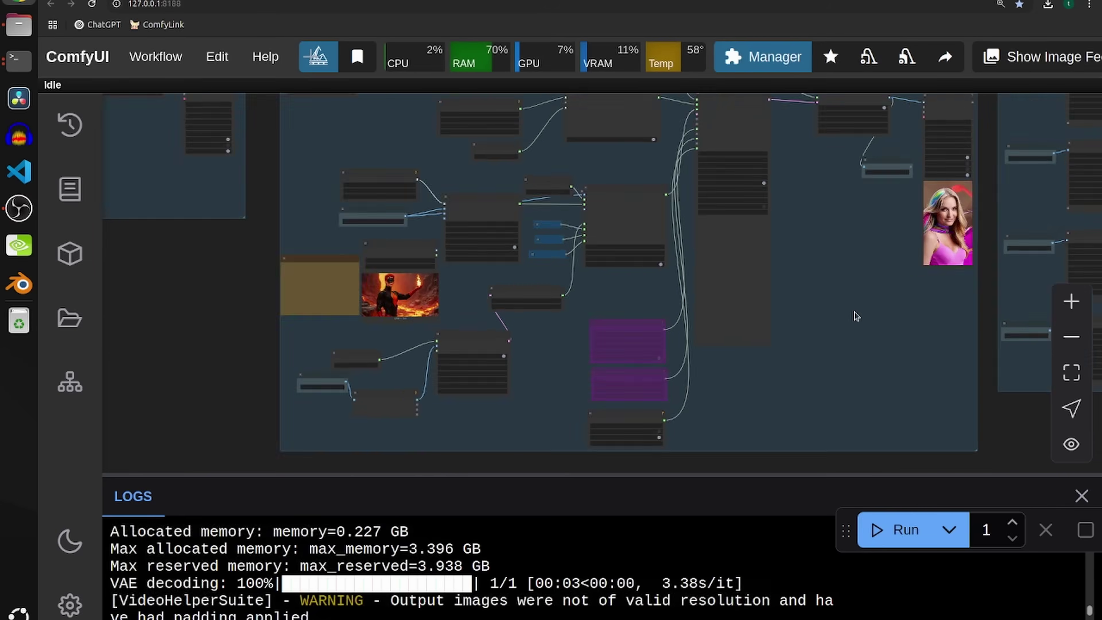
scroll(528, 337, up, 3)
drag(420, 403, 946, 432)
drag(526, 143, 655, 93)
scroll(620, 158, up, 2)
scroll(615, 178, down, 3)
scroll(386, 182, up, 5)
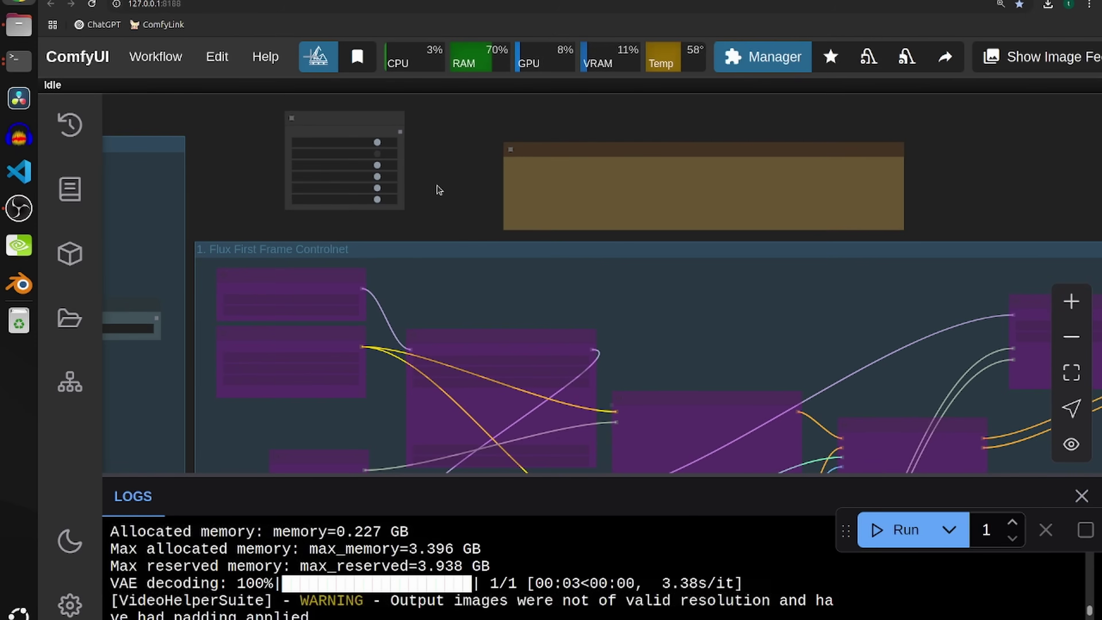
scroll(439, 190, up, 3)
drag(459, 160, 460, 158)
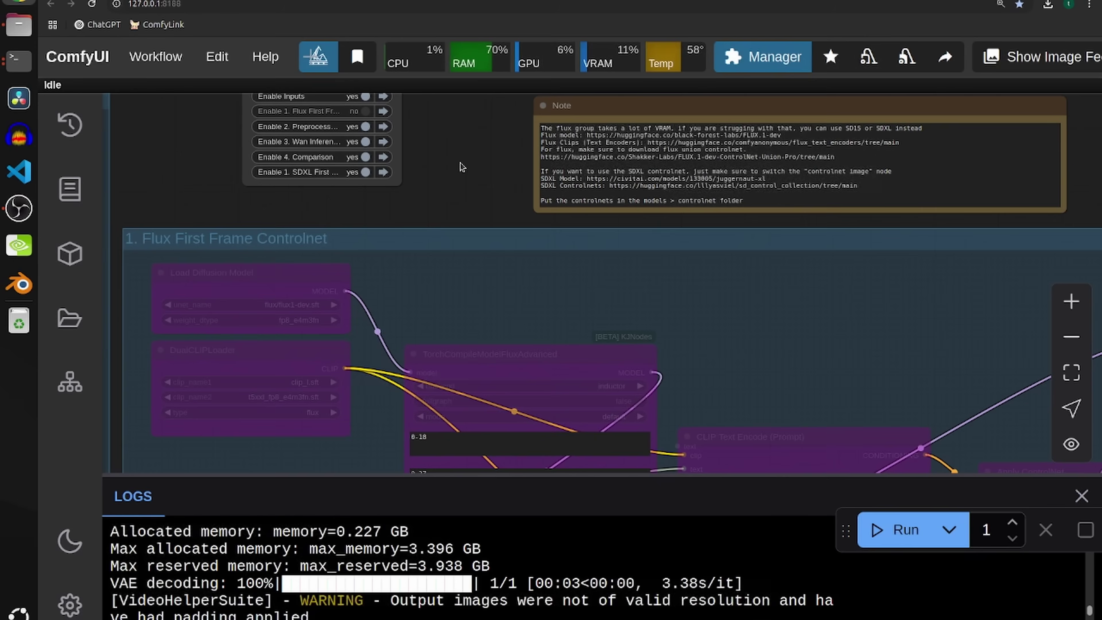
- Read the Flux model, text encoder and union controlnet links in the note, and check the group toggles in the Fast Groups Bypasser
drag(421, 168, 437, 116)
scroll(411, 159, down, 1)
scroll(347, 189, up, 3)
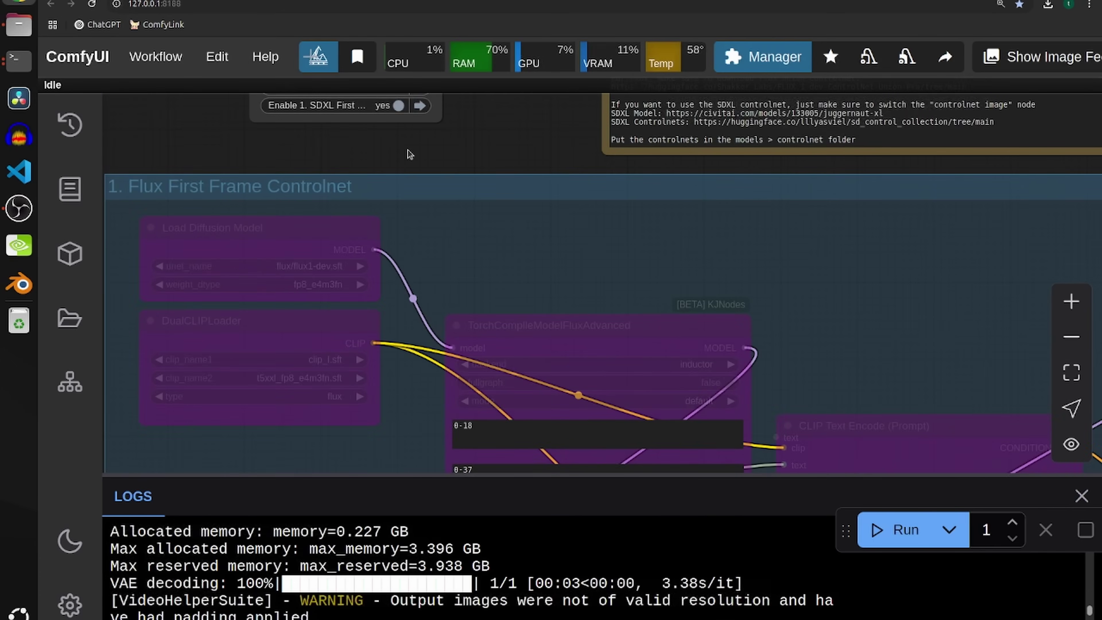
drag(375, 162, 371, 234)
drag(800, 263, 435, 227)
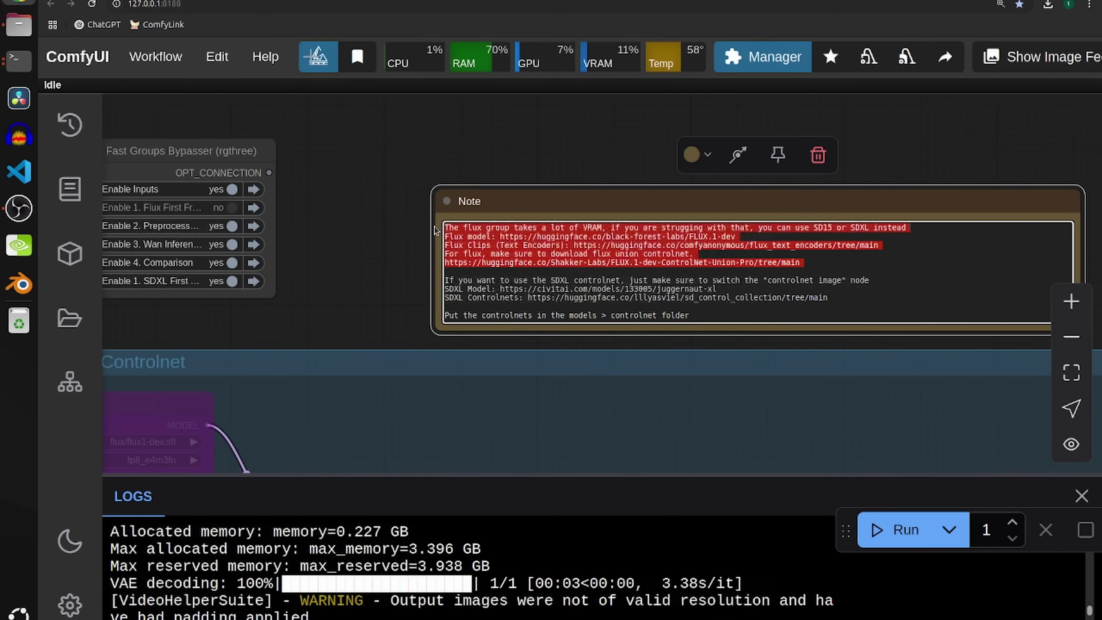
click(389, 236)
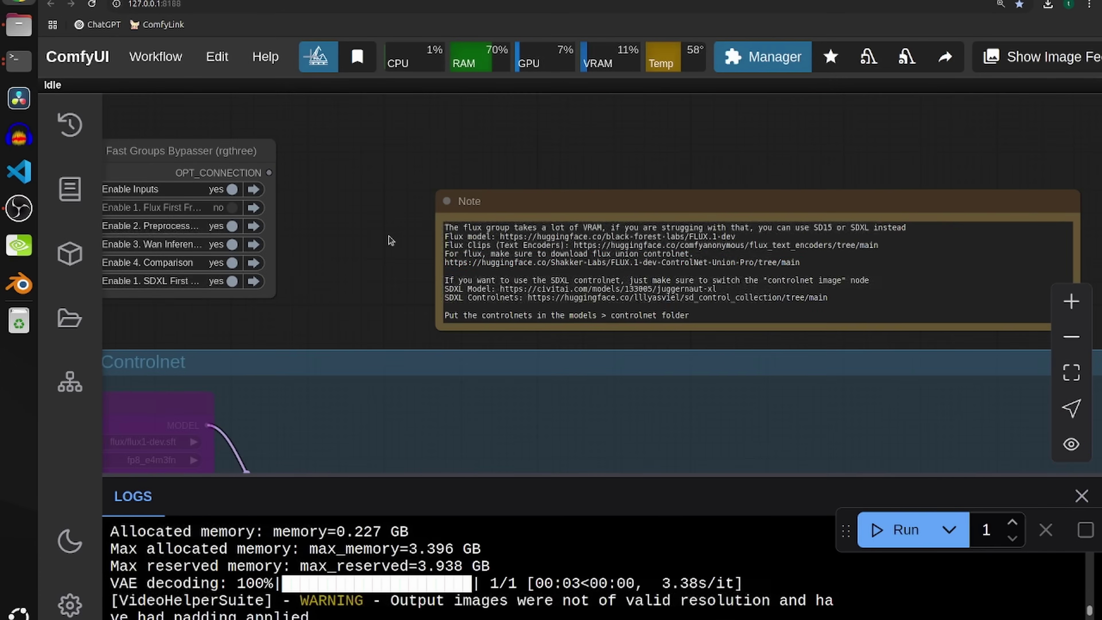
scroll(443, 234, left, 3)
scroll(492, 227, down, 1)
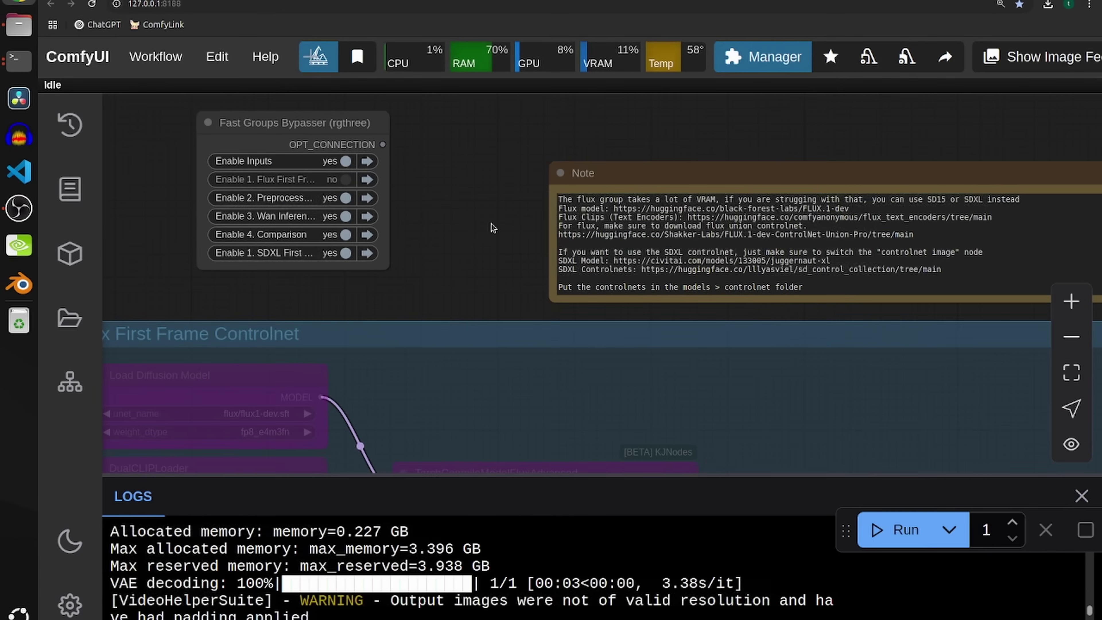
scroll(475, 231, left, 2)
scroll(499, 221, down, 1)
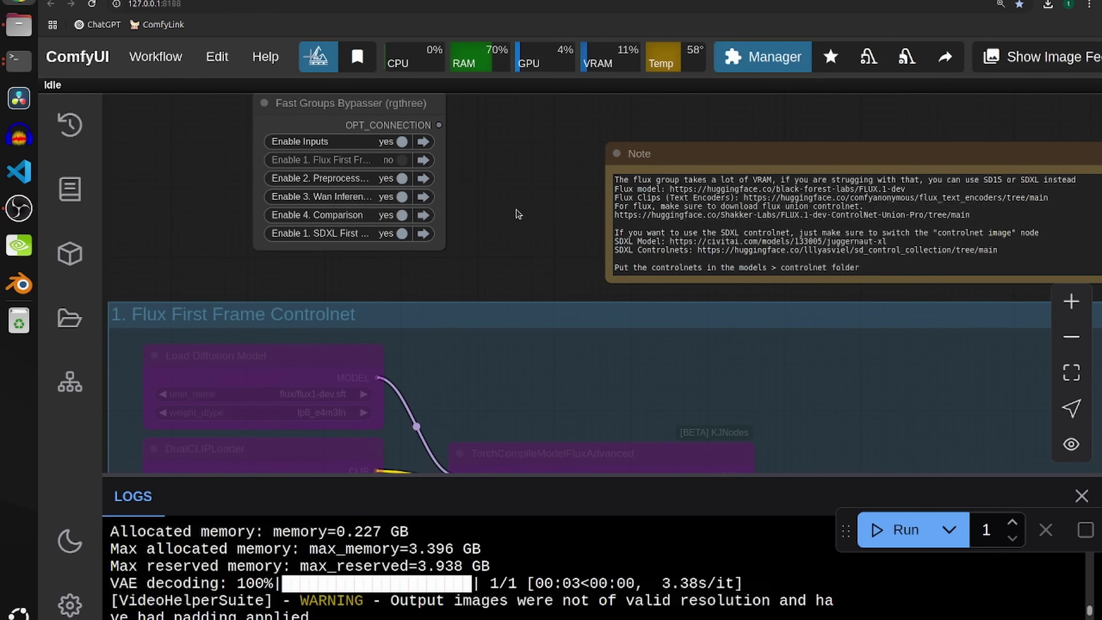
drag(524, 206, 505, 252)
scroll(500, 249, down, 4)
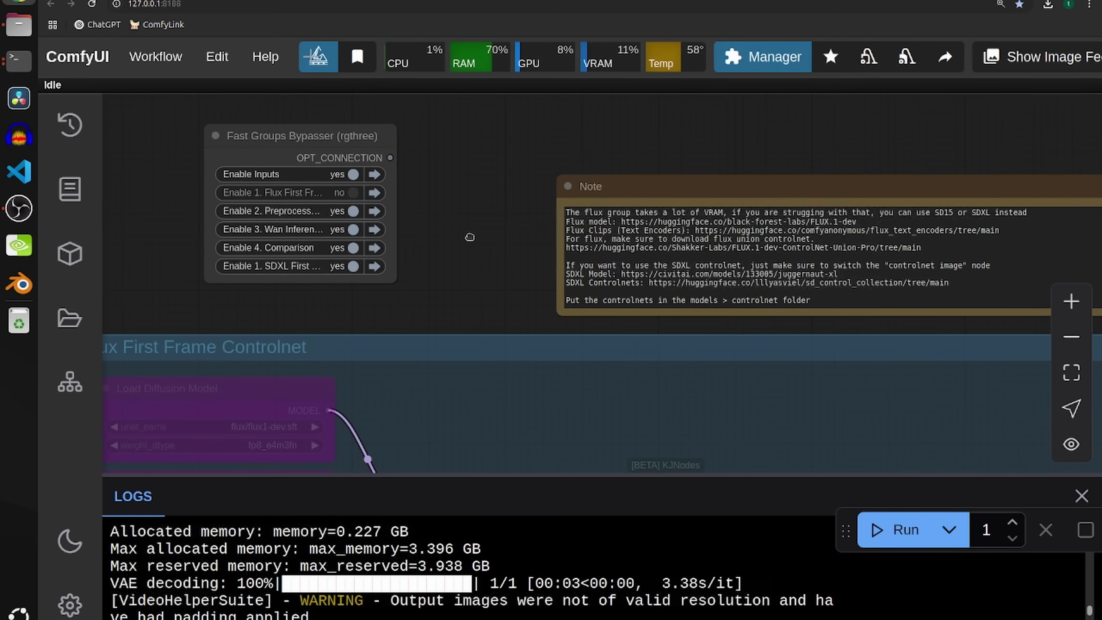
- Follow the bypassed Flux First Frame Controlnet group through the sampler and VAE Decode to its Save Image preview
scroll(510, 233, down, 10)
scroll(632, 236, right, 5)
drag(849, 371, 477, 260)
scroll(660, 306, down, 5)
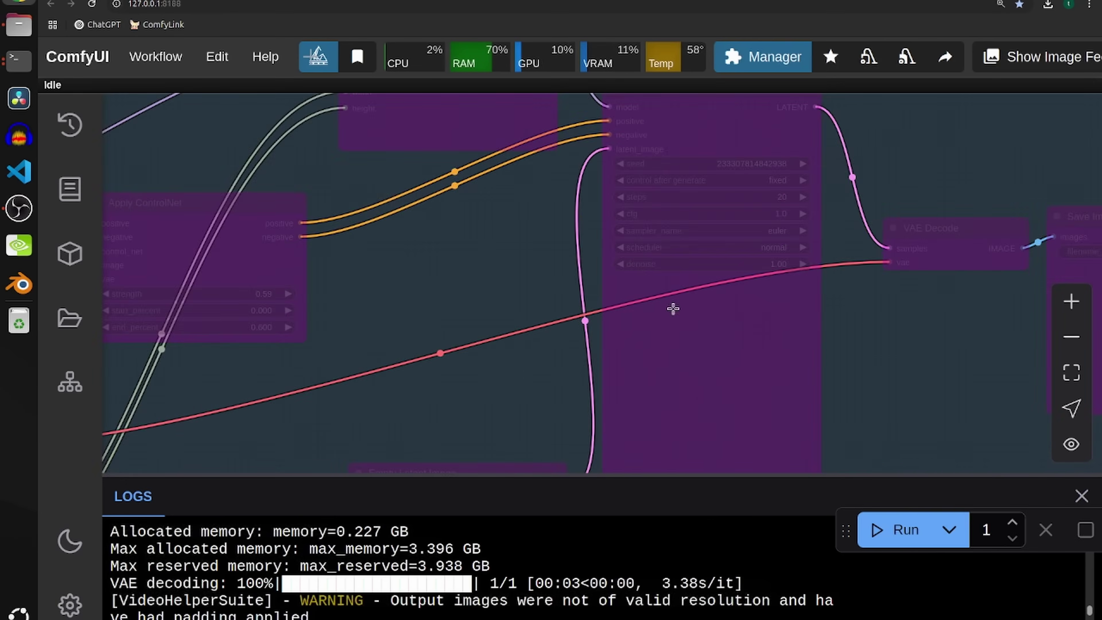
drag(820, 331, 554, 302)
scroll(694, 300, up, 9)
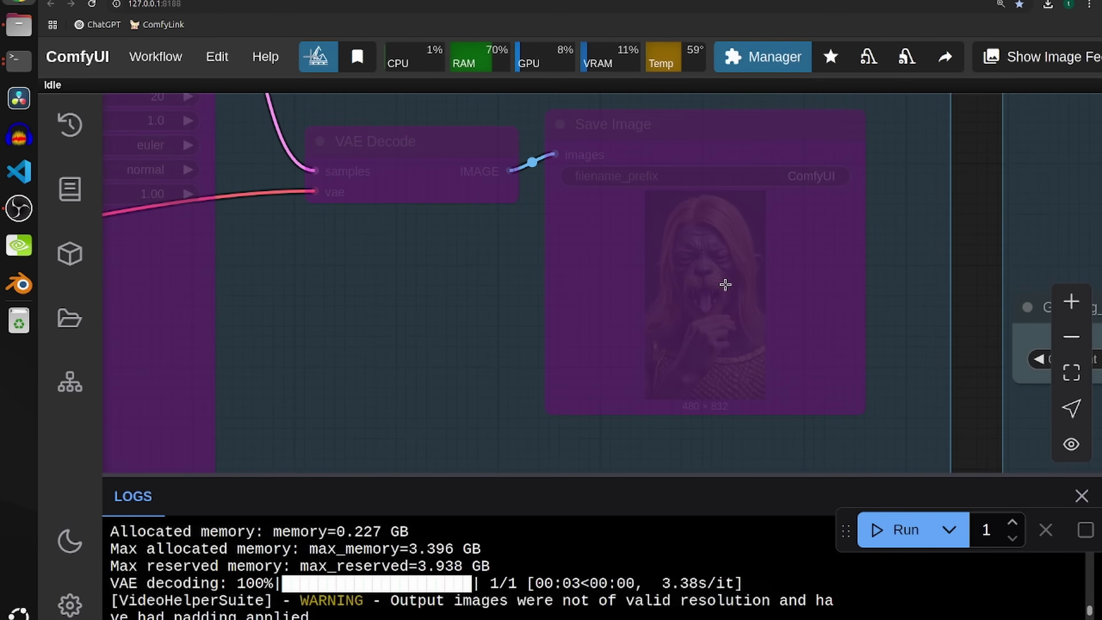
- Go back to the Inputs group and examine the Load Image and Resize Image nodes that supply the first frame
scroll(725, 285, down, 3)
drag(368, 315, 824, 313)
scroll(691, 332, down, 5)
drag(143, 182, 781, 378)
drag(249, 209, 486, 149)
scroll(485, 149, left, 6)
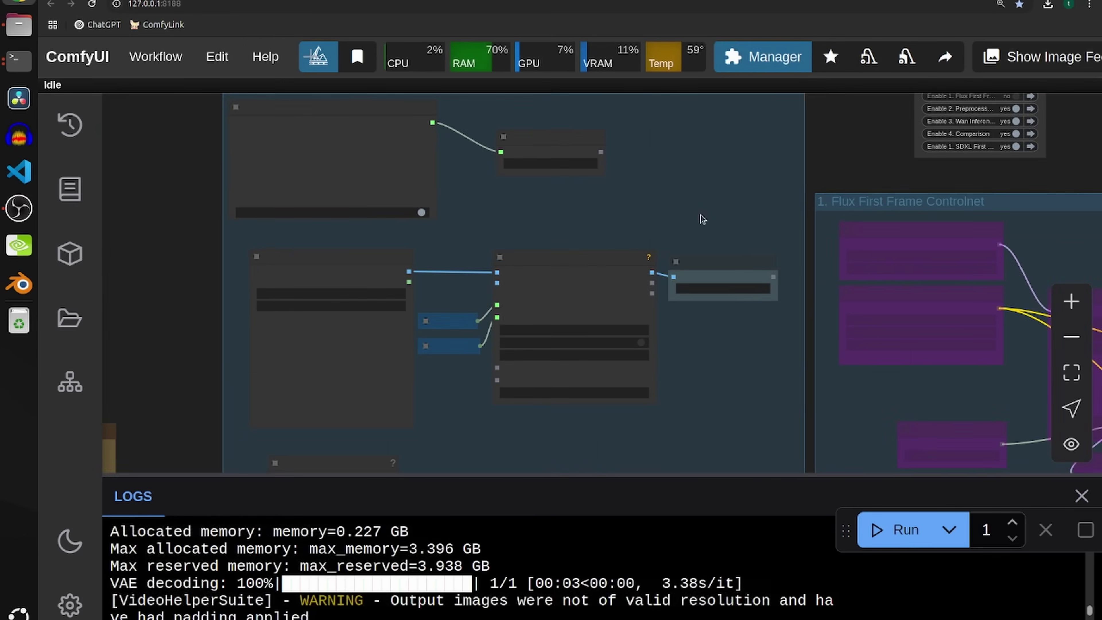
scroll(512, 160, up, 4)
scroll(524, 170, down, 2)
scroll(524, 170, down, 2)
scroll(523, 170, left, 1)
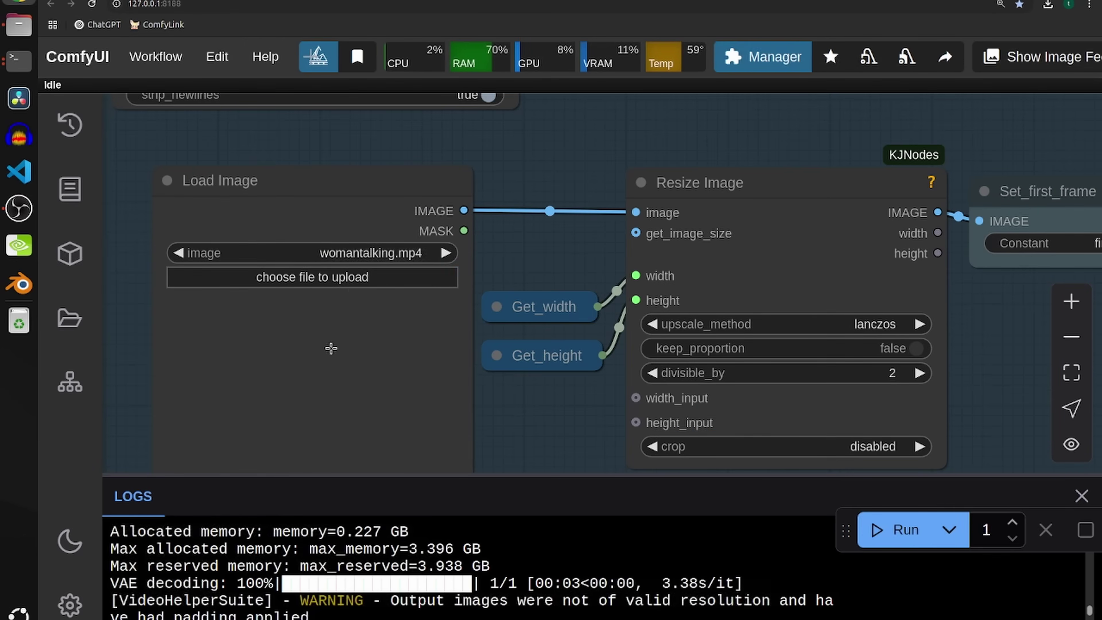
scroll(357, 323, down, 11)
- Read the SDXL controlnet instructions in the note above the Flux First Frame Controlnet group
drag(792, 249, 551, 276)
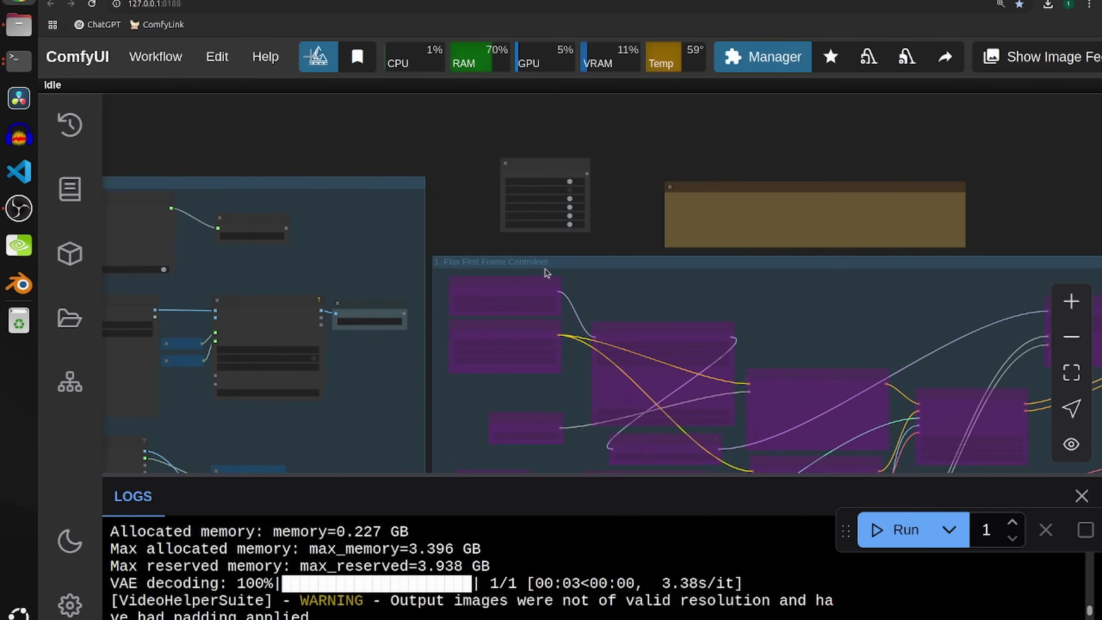
scroll(551, 276, up, 10)
scroll(564, 300, down, 2)
scroll(701, 183, right, 5)
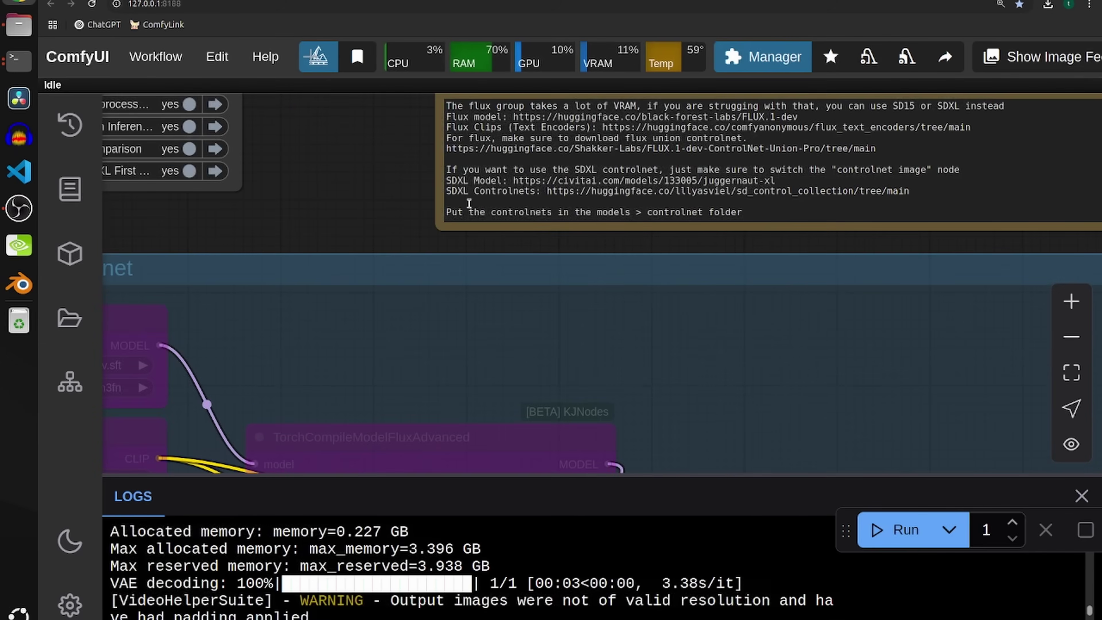
scroll(312, 209, down, 1)
scroll(311, 209, down, 2)
- Examine the node layout of the Preprocessors for ControlVideo group
scroll(586, 169, right, 5)
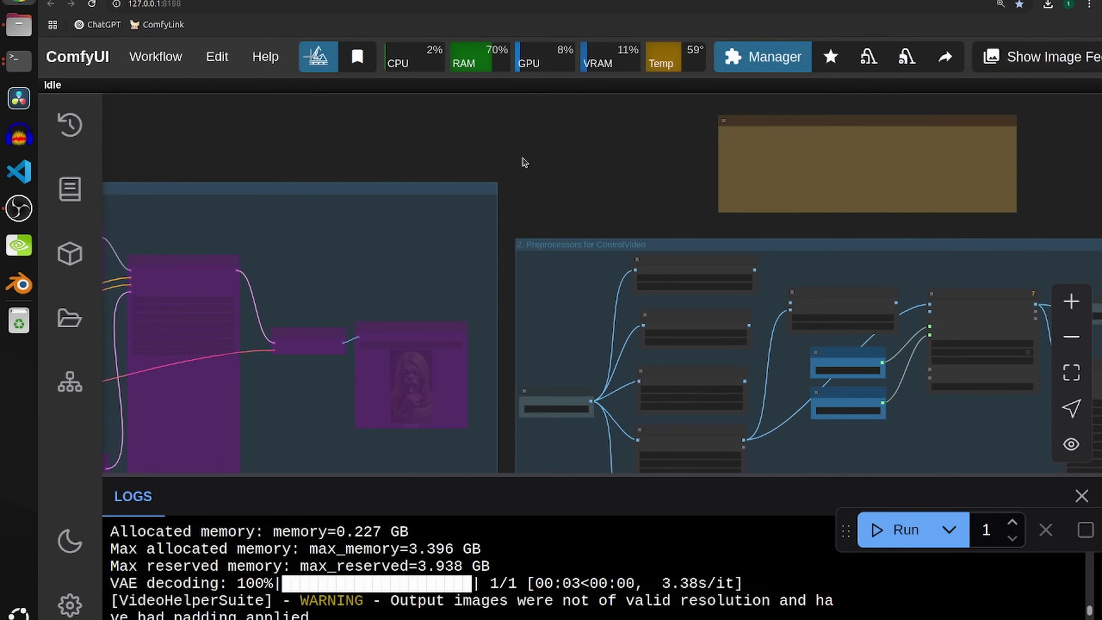
scroll(630, 221, up, 2)
scroll(631, 221, down, 3)
scroll(326, 113, right, 3)
scroll(262, 107, up, 1)
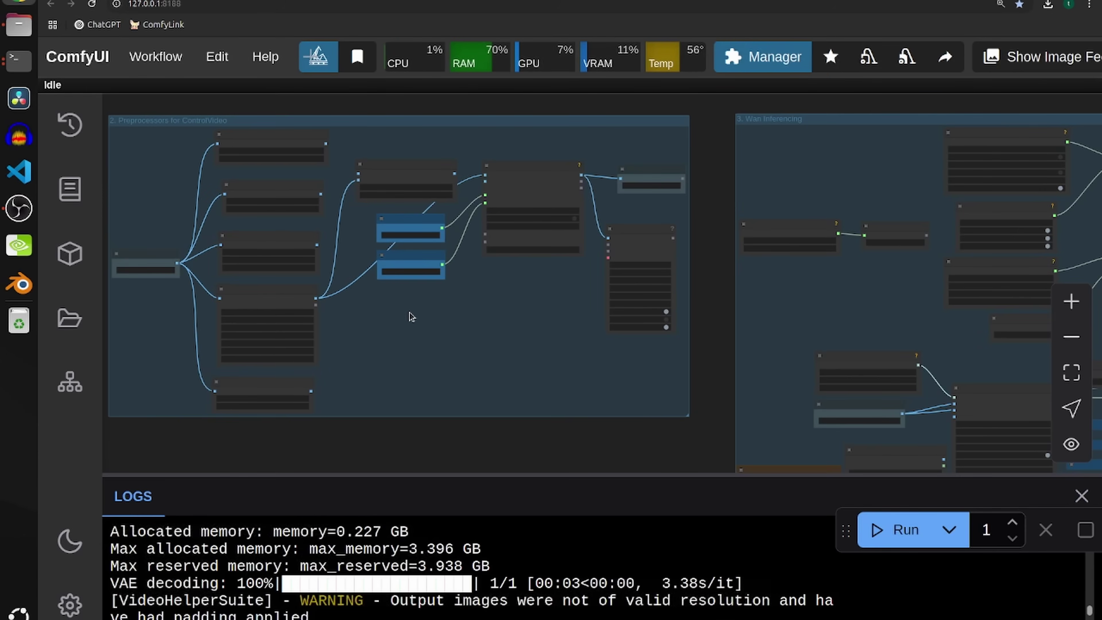
scroll(411, 317, up, 3)
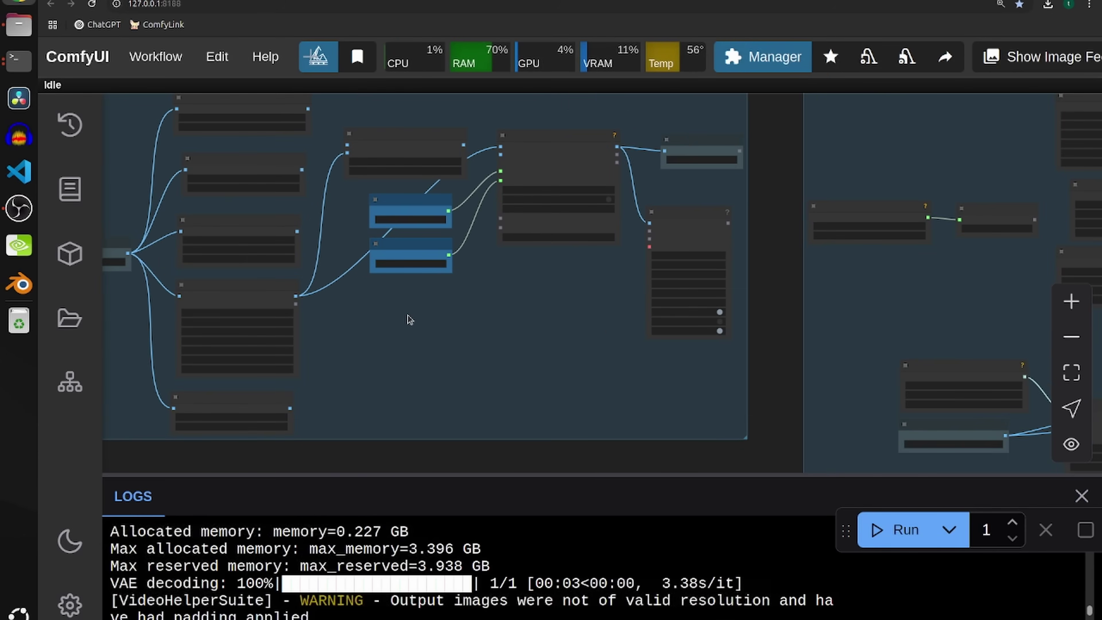
scroll(419, 316, down, 3)
scroll(419, 316, up, 3)
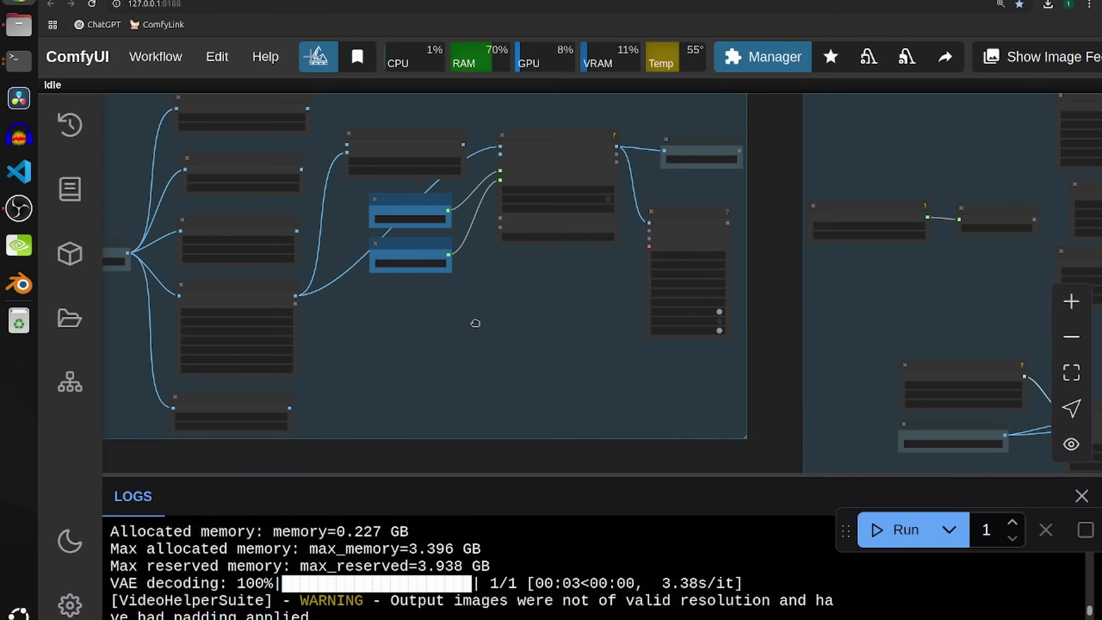
scroll(406, 347, up, 4)
drag(452, 327, 637, 388)
scroll(415, 350, down, 1)
scroll(416, 355, up, 3)
scroll(415, 359, down, 3)
scroll(309, 367, down, 1)
- Return to the note above the Flux group and highlight its SDXL model and SDXL Controlnets download links
scroll(635, 389, down, 8)
scroll(547, 166, up, 4)
scroll(573, 171, up, 5)
drag(625, 202, 541, 131)
drag(539, 392, 479, 94)
scroll(517, 205, down, 3)
drag(824, 126, 783, 383)
scroll(649, 230, up, 9)
drag(267, 132, 239, 197)
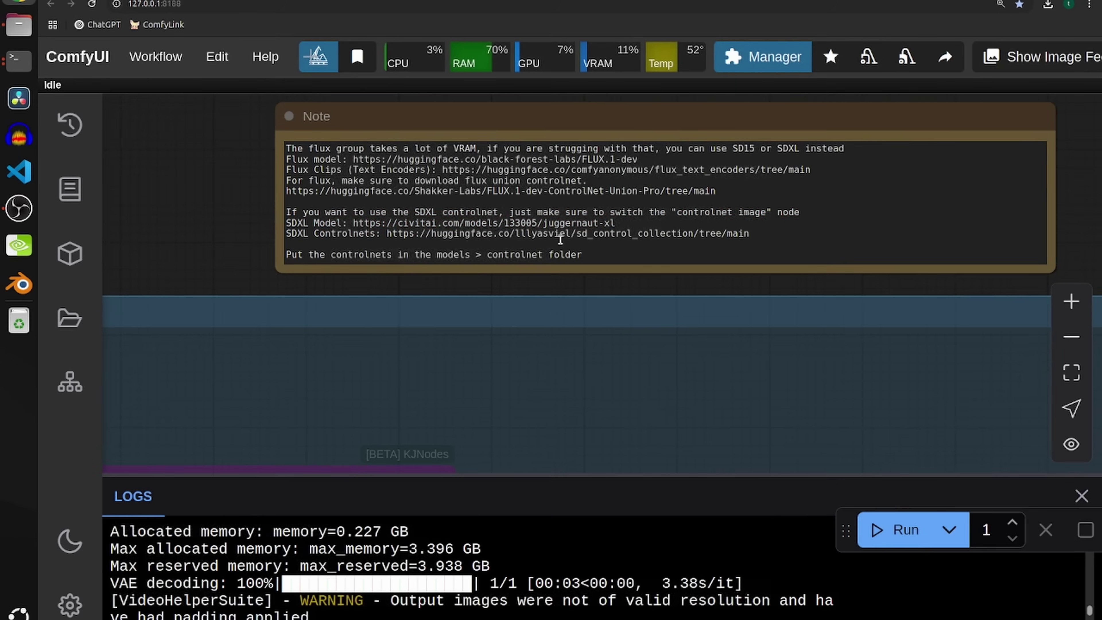
drag(644, 223, 279, 227)
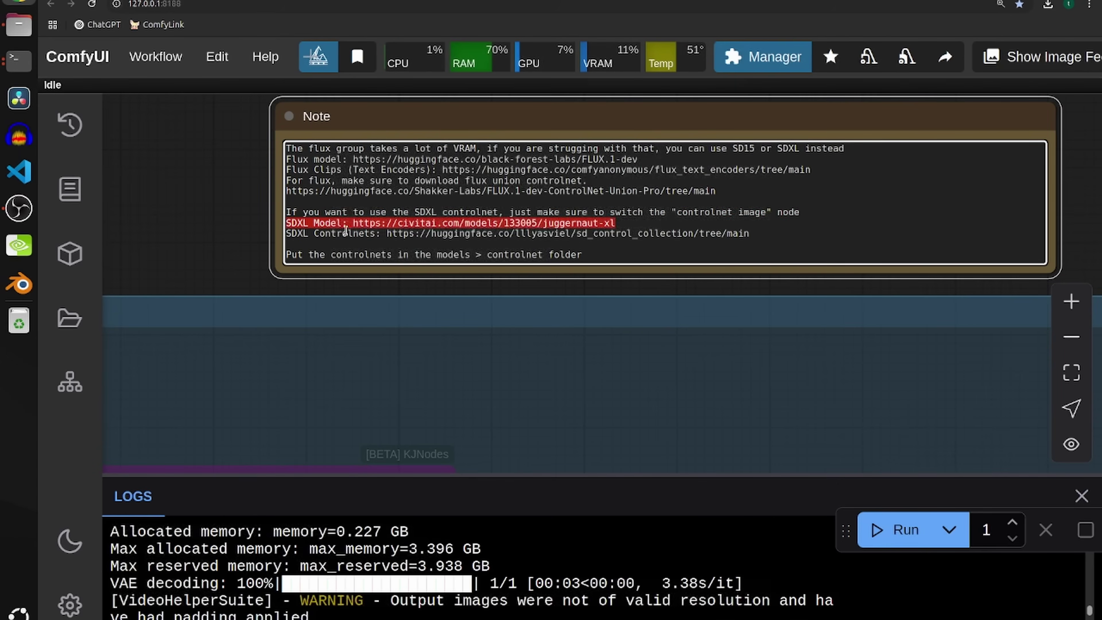
drag(779, 232, 287, 238)
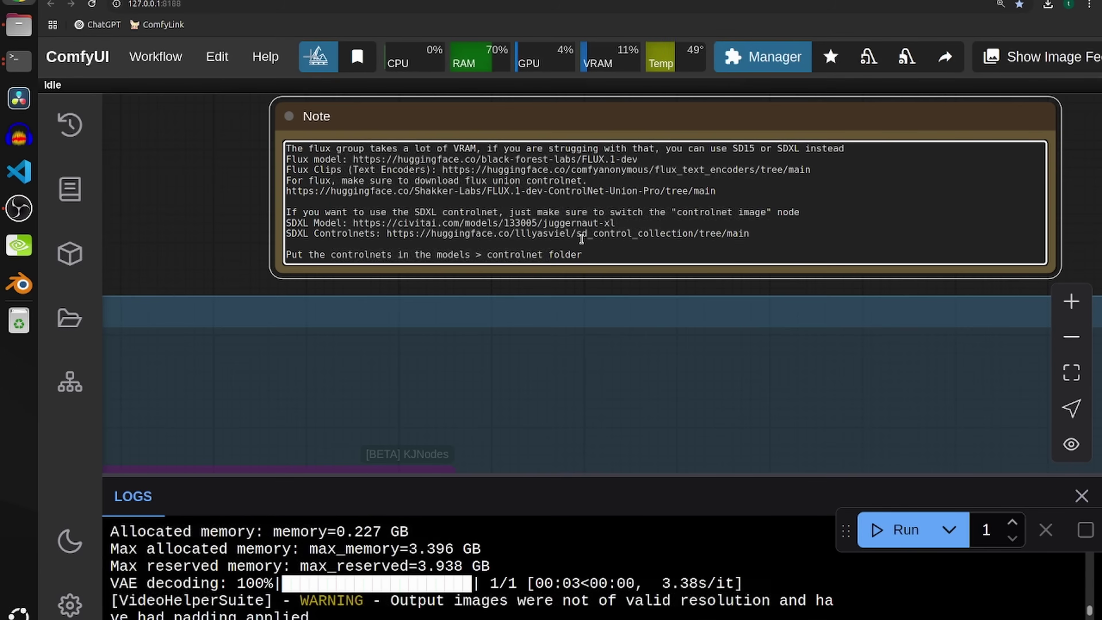
- Examine the Load Checkpoint, Load ControlNet Model and prompt nodes in the SDXL first frame group
scroll(156, 226, down, 6)
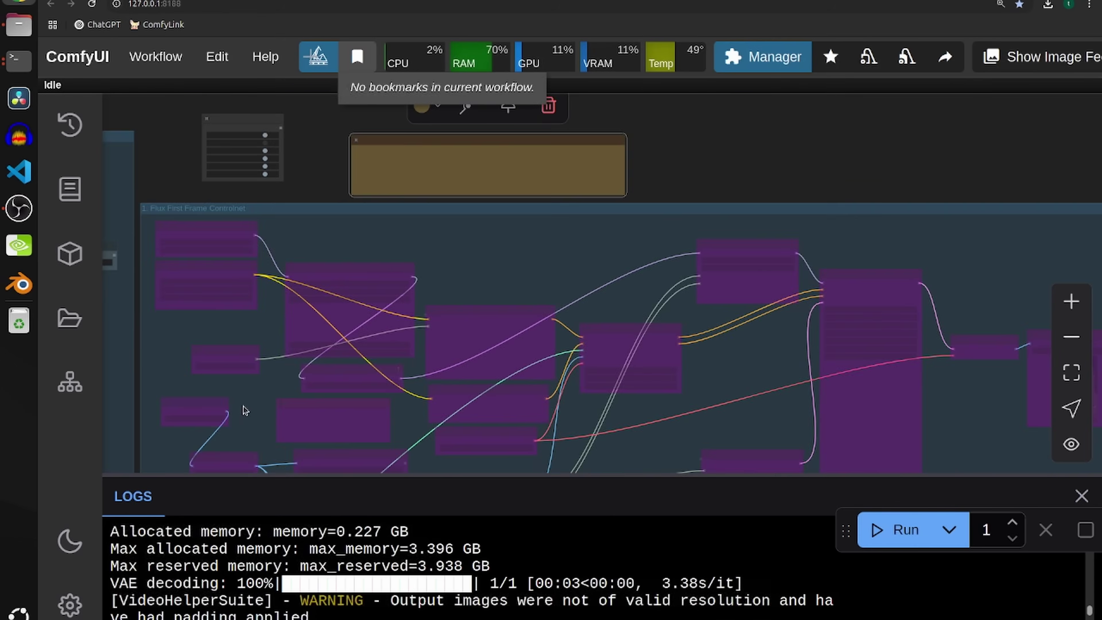
scroll(282, 352, up, 2)
scroll(285, 355, up, 5)
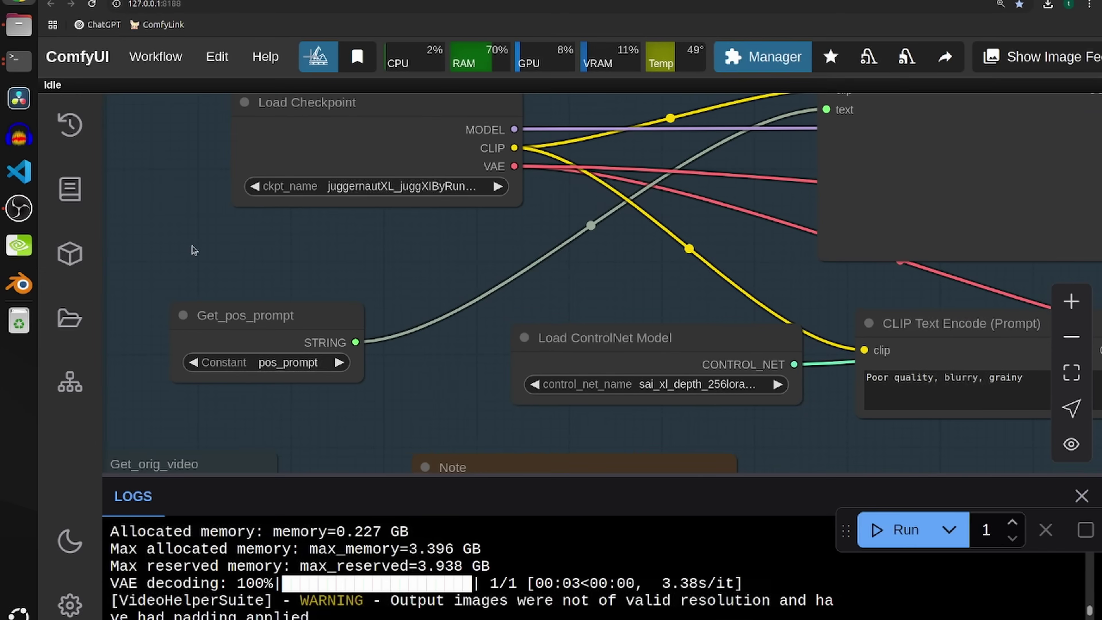
drag(434, 259, 402, 318)
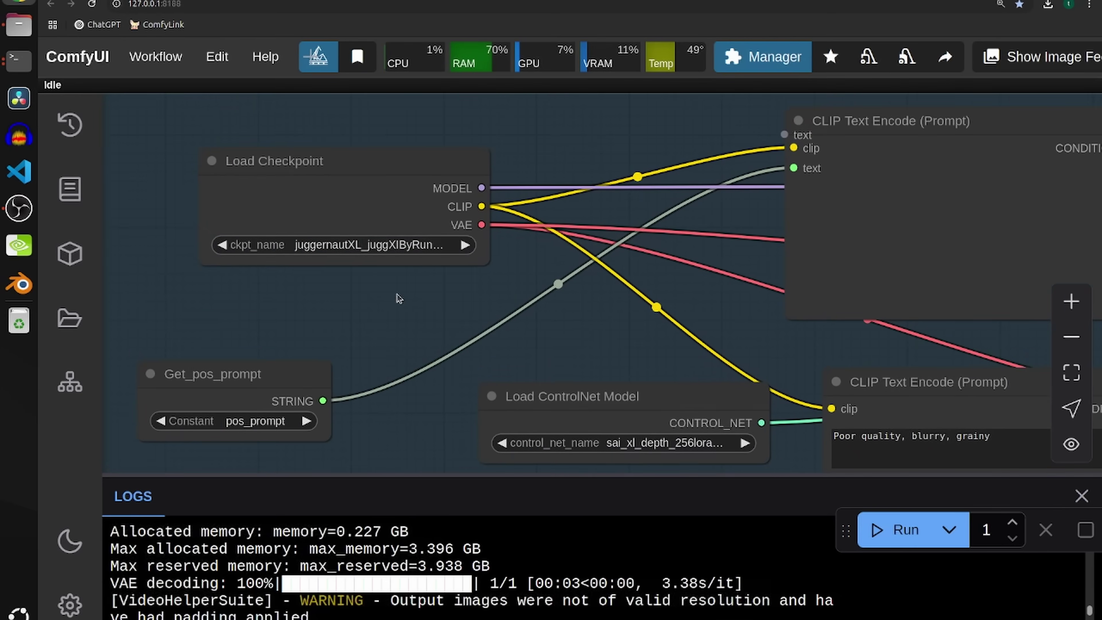
scroll(346, 248, down, 2)
scroll(346, 249, up, 2)
drag(373, 290, 276, 121)
drag(316, 297, 425, 150)
drag(332, 276, 252, 64)
drag(361, 352, 137, 324)
drag(114, 366, 225, 285)
drag(347, 239, 251, 428)
scroll(503, 159, down, 3)
drag(491, 224, 423, 389)
drag(287, 252, 452, 355)
scroll(442, 317, down, 1)
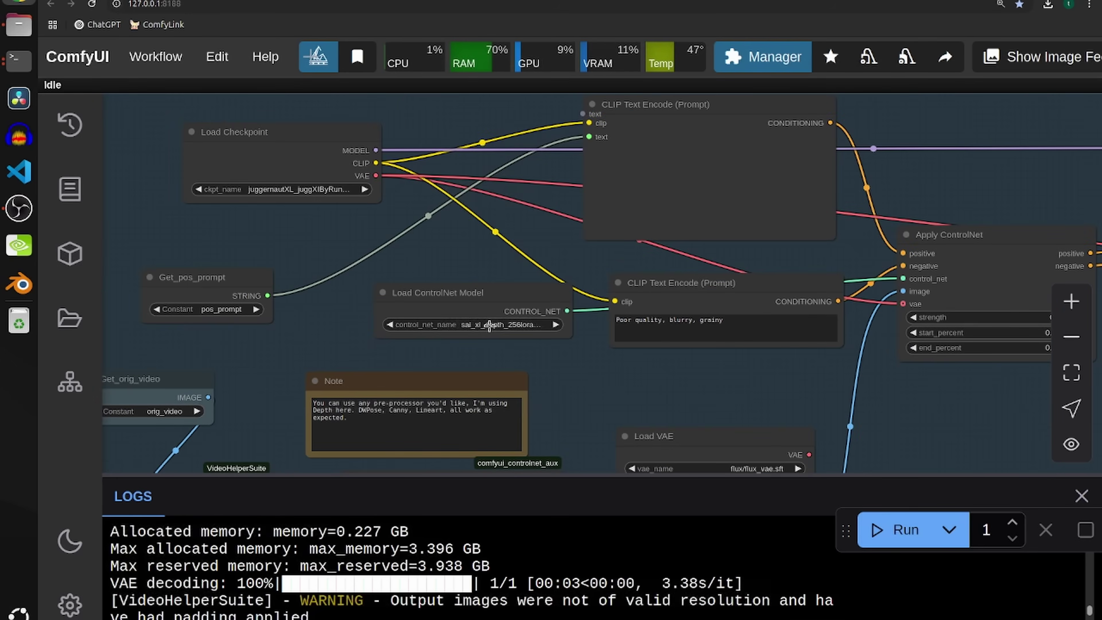
- Compare the Depth Anything V2, Realistic Lineart and DWPose Estimator preprocessors with the model chosen in Load ControlNet Model
scroll(663, 222, down, 6)
scroll(663, 221, left, 2)
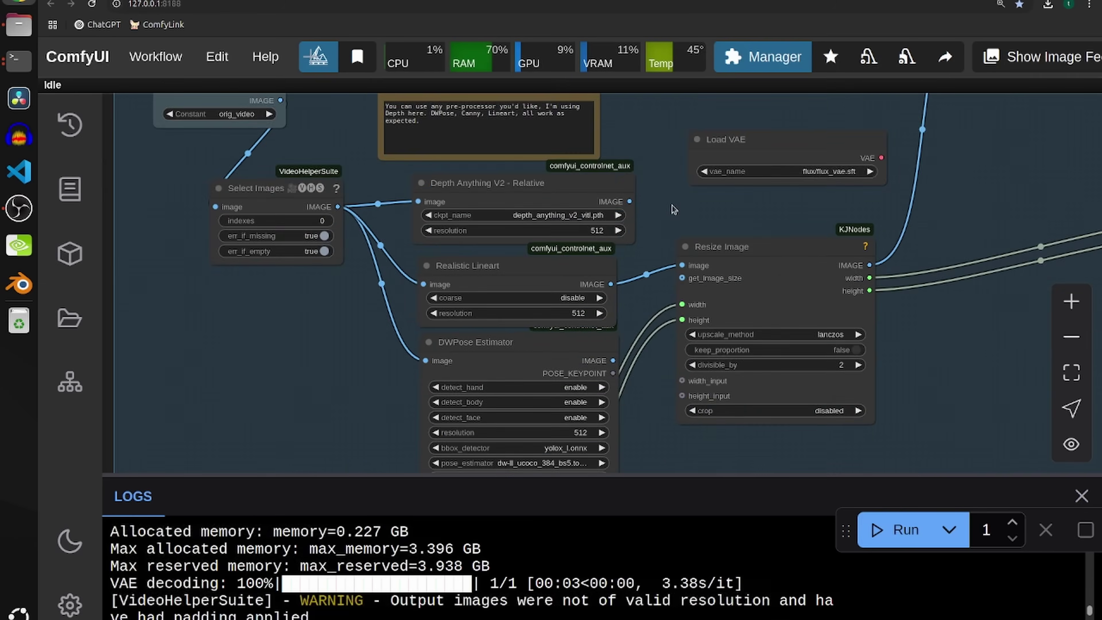
scroll(673, 205, down, 1)
scroll(672, 205, right, 1)
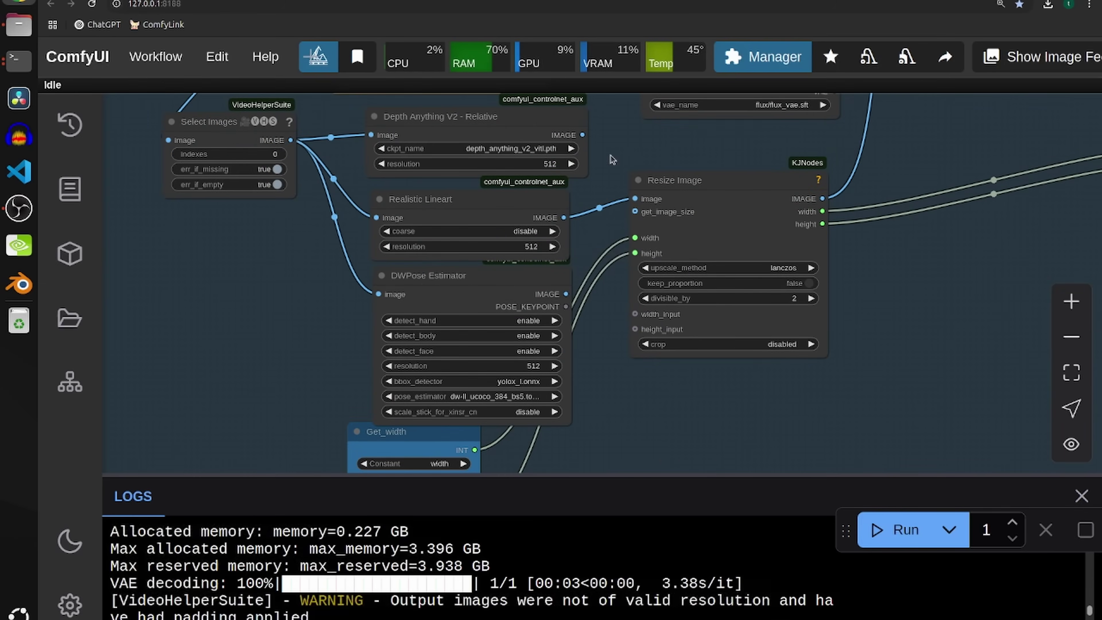
click(425, 115)
click(434, 193)
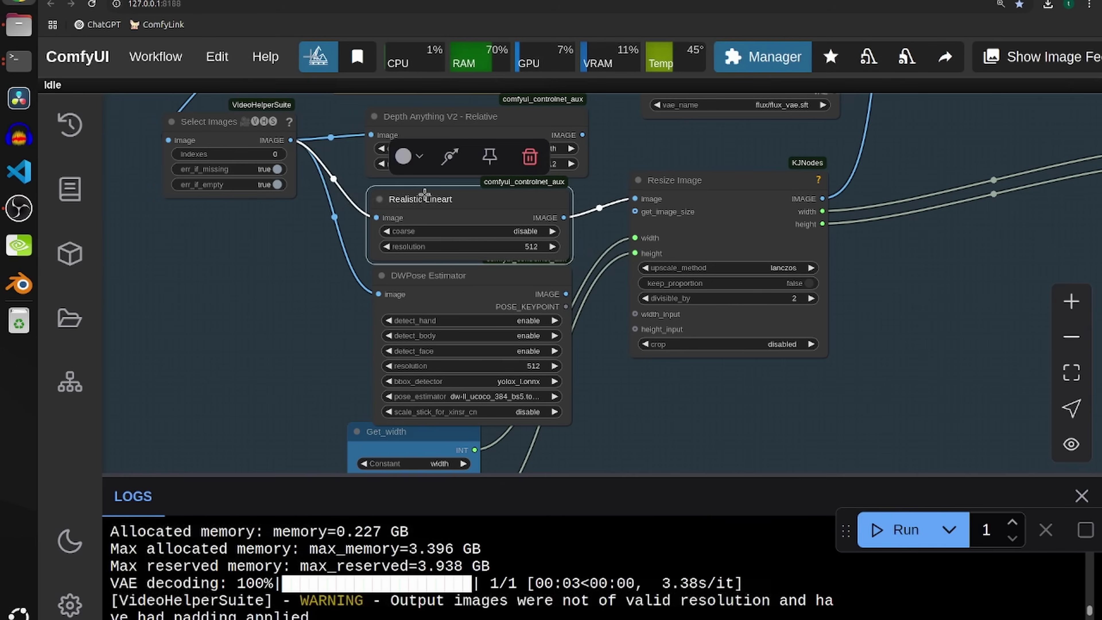
click(411, 289)
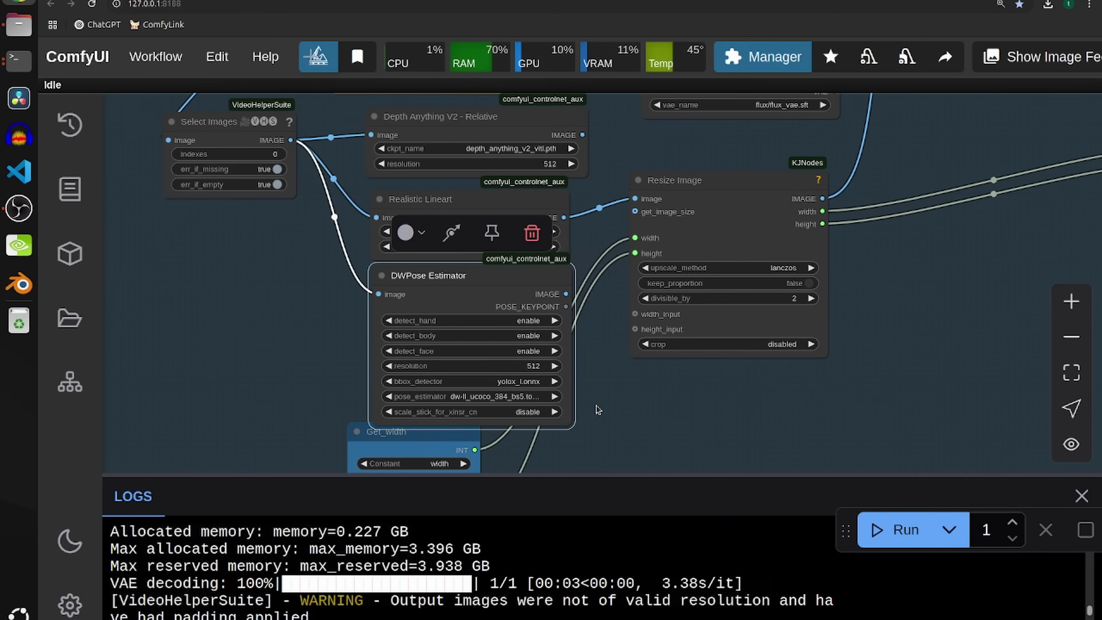
click(401, 155)
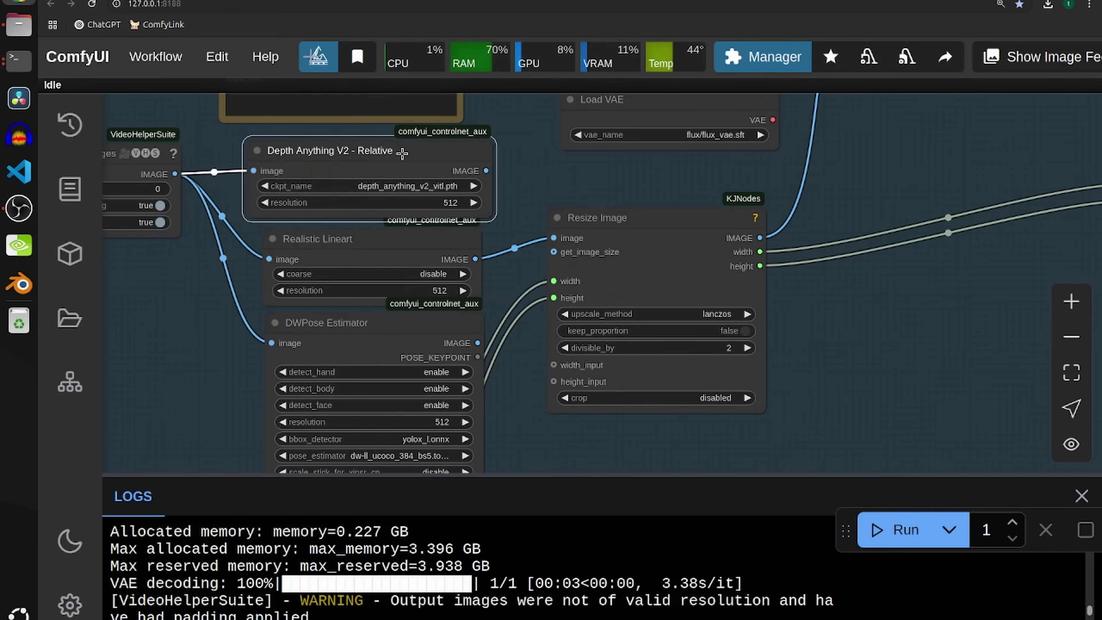
drag(531, 172, 632, 260)
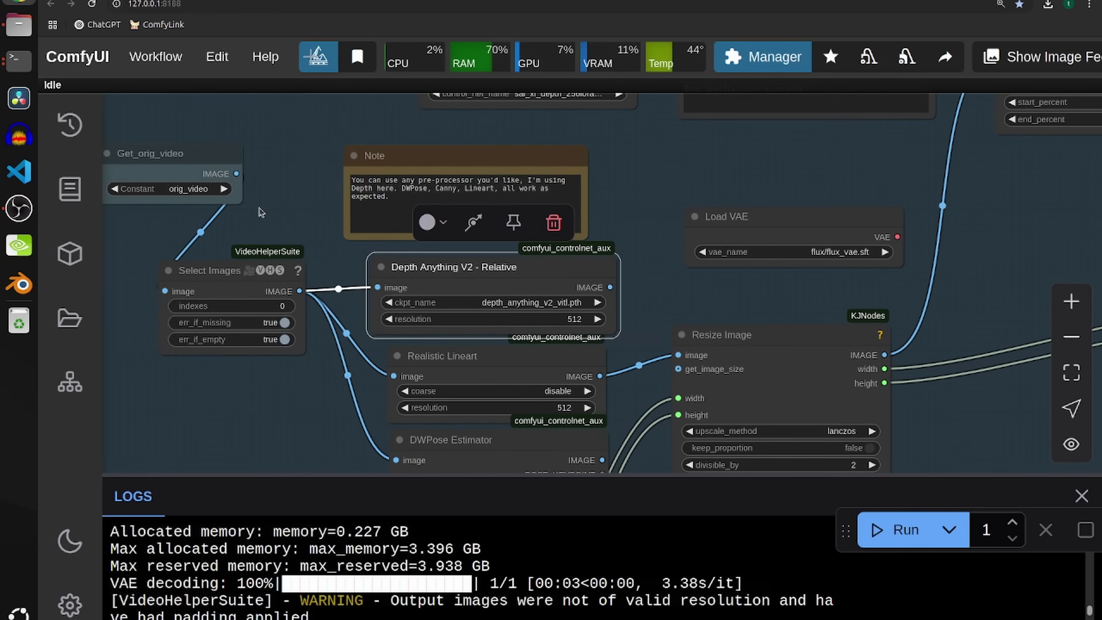
drag(283, 178, 241, 317)
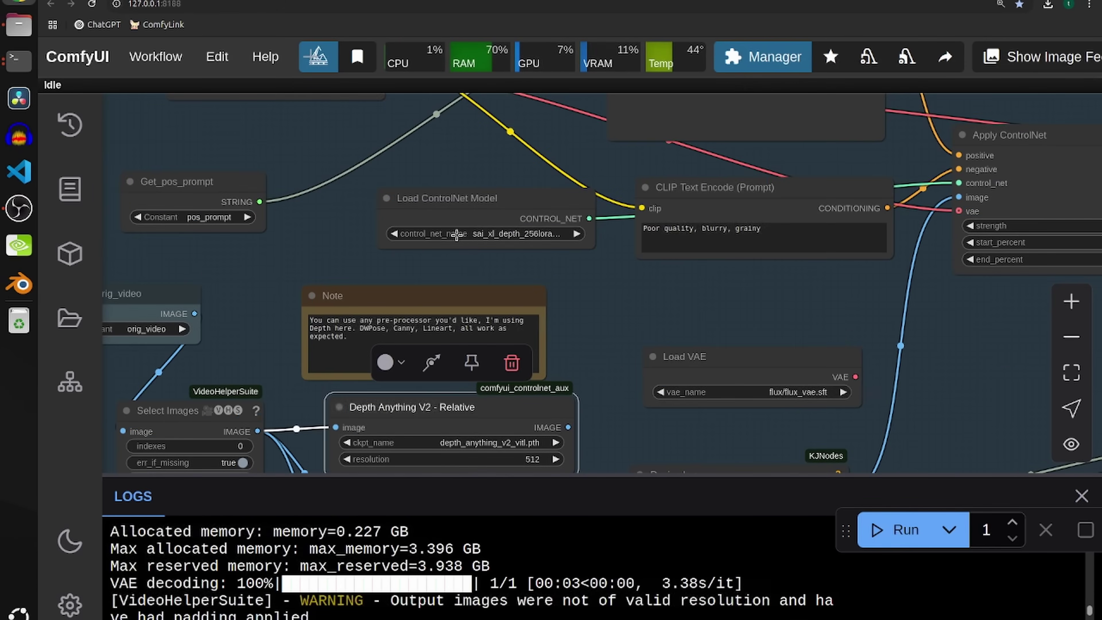
- Connect the image output of Depth Anything V2 - Relative to the image input of the Resize Image node
scroll(595, 267, down, 5)
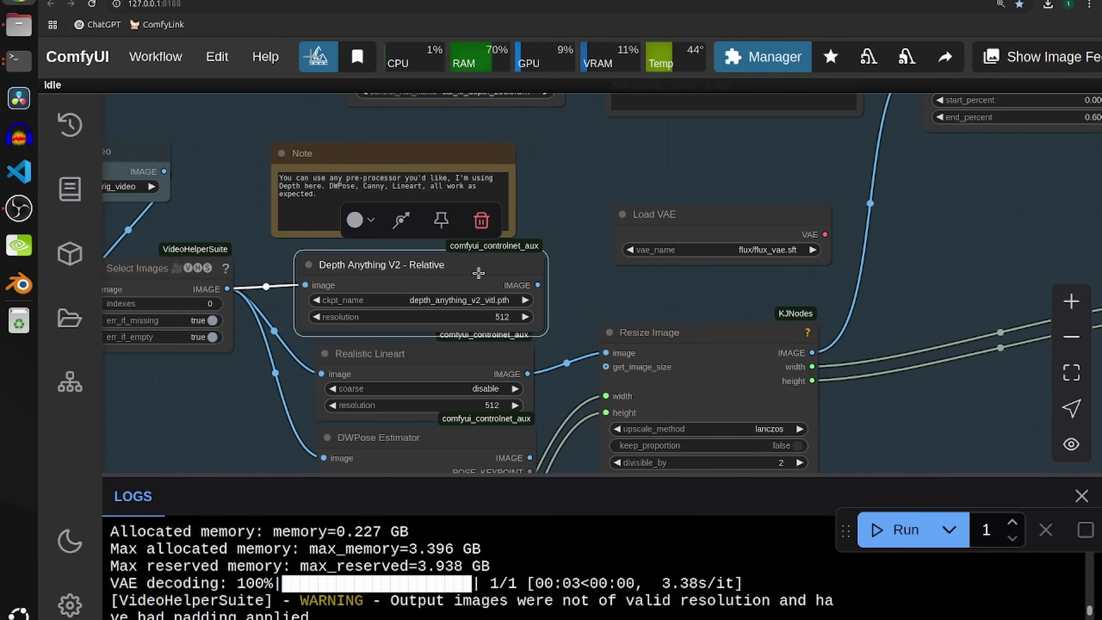
drag(386, 269, 368, 268)
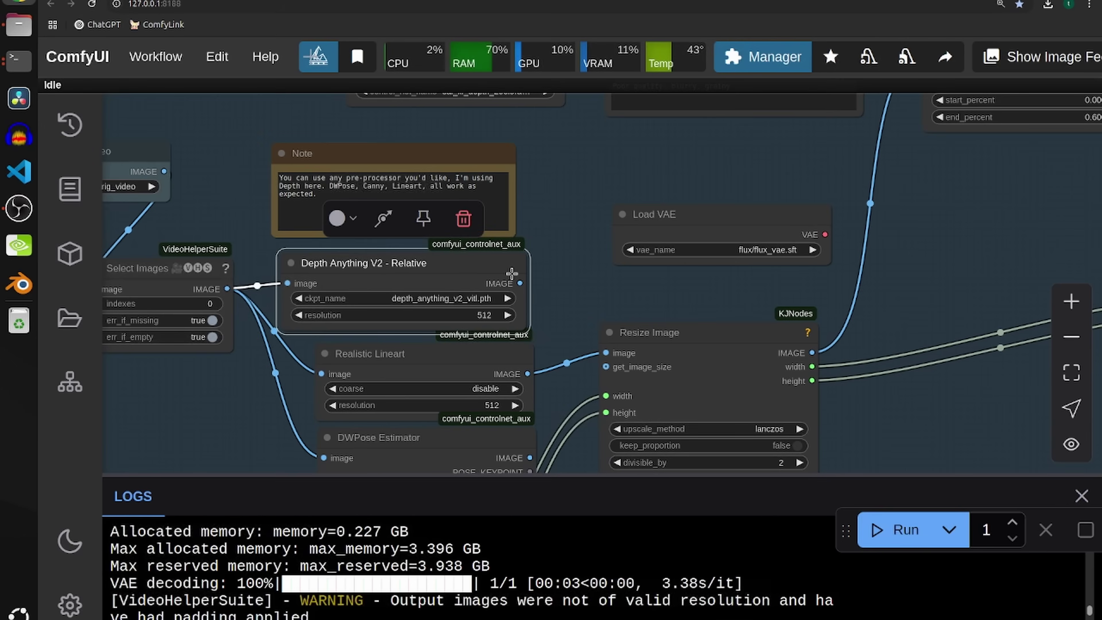
drag(514, 280, 606, 353)
- Look through the controlnet models available in the Load ControlNet Model node without changing the selection
scroll(583, 246, up, 5)
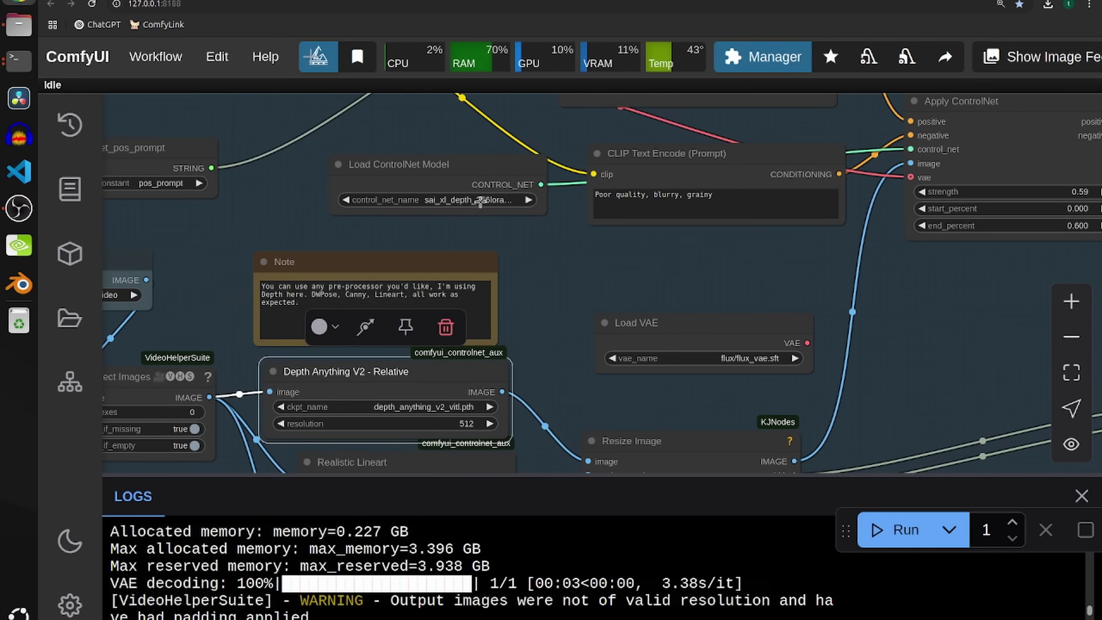
click(480, 200)
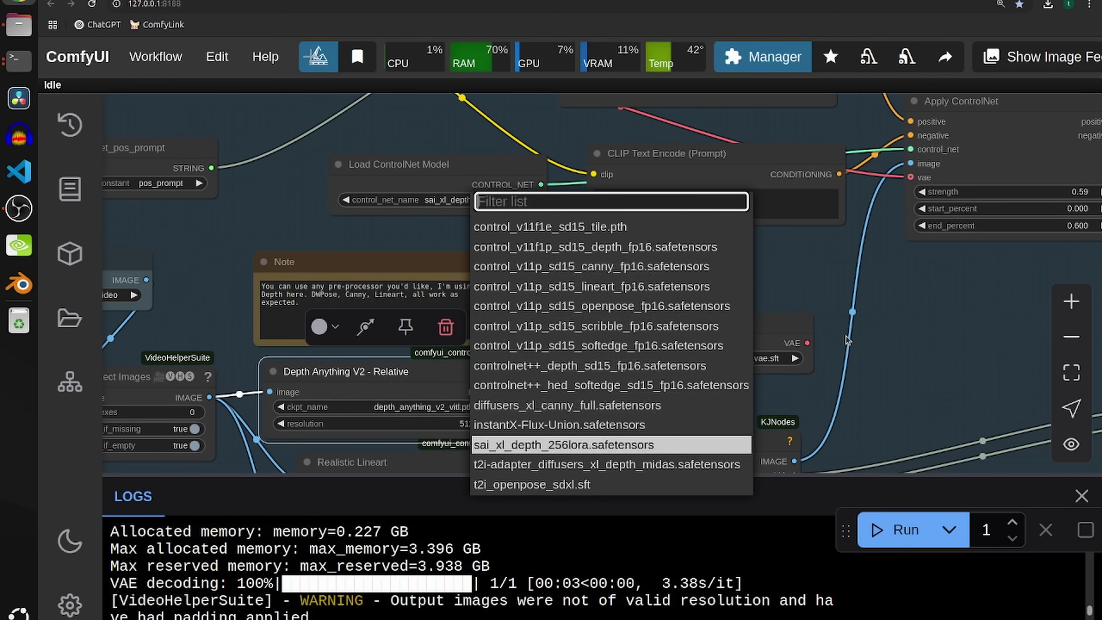
click(867, 332)
- Examine the strength, start_percent and end_percent settings of the SDXL group's Apply ControlNet node
drag(632, 251, 711, 139)
drag(989, 162, 502, 281)
drag(642, 298, 315, 375)
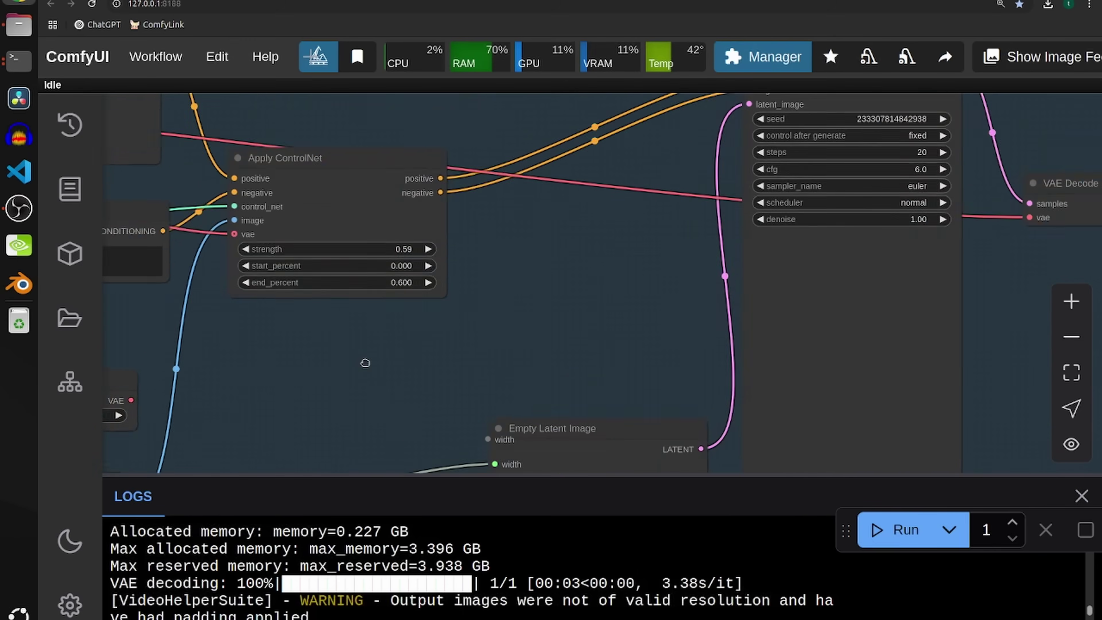
- Examine the SDXL group's sampler settings, its Save Image output and the preprocessor nodes feeding the controlnet
drag(421, 330, 233, 297)
drag(787, 275, 607, 366)
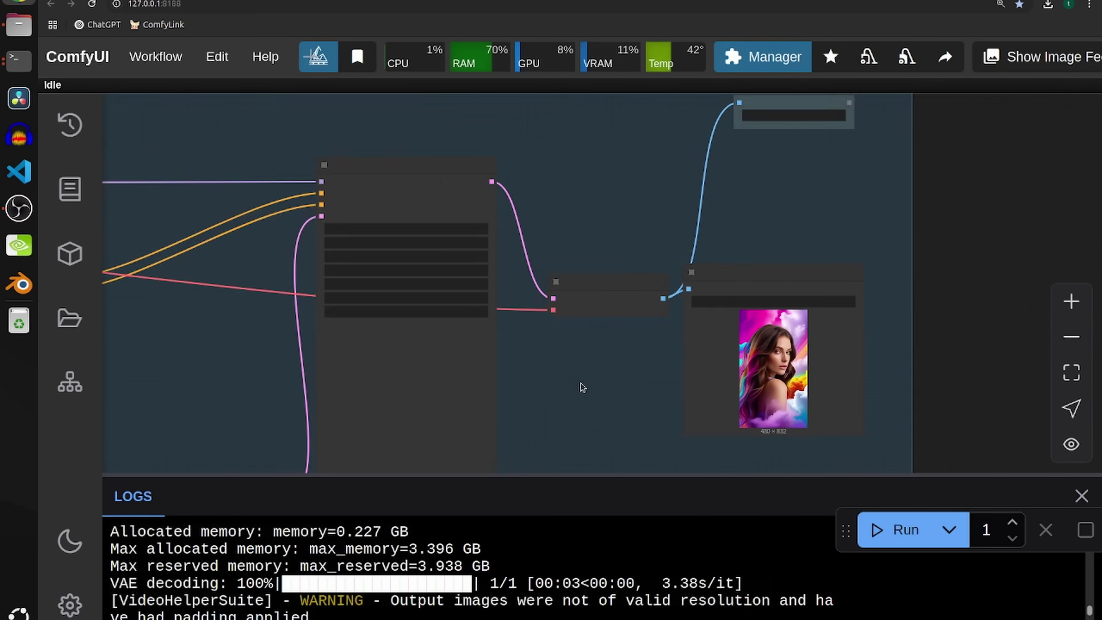
scroll(581, 378, up, 3)
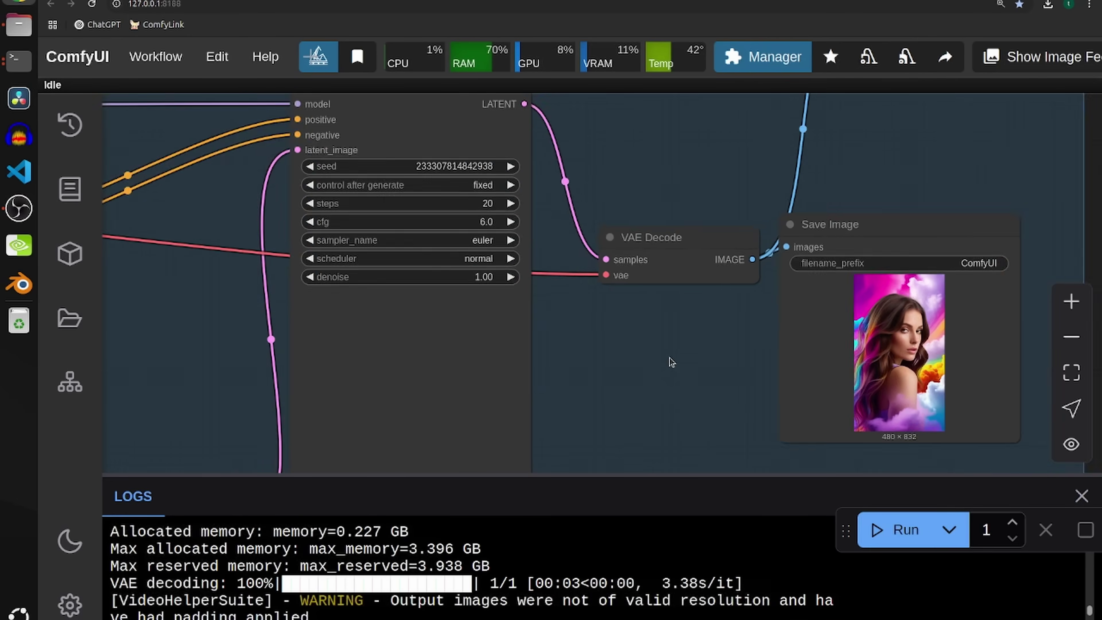
click(427, 213)
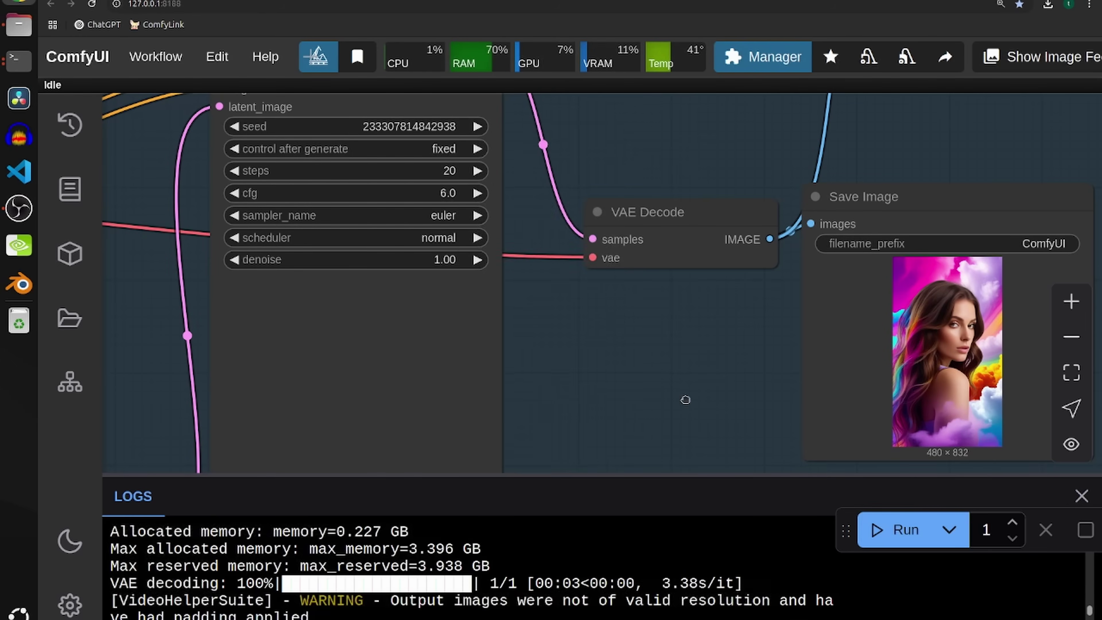
scroll(685, 391, down, 3)
drag(634, 382, 728, 383)
drag(417, 388, 766, 339)
scroll(698, 345, down, 2)
scroll(671, 354, up, 5)
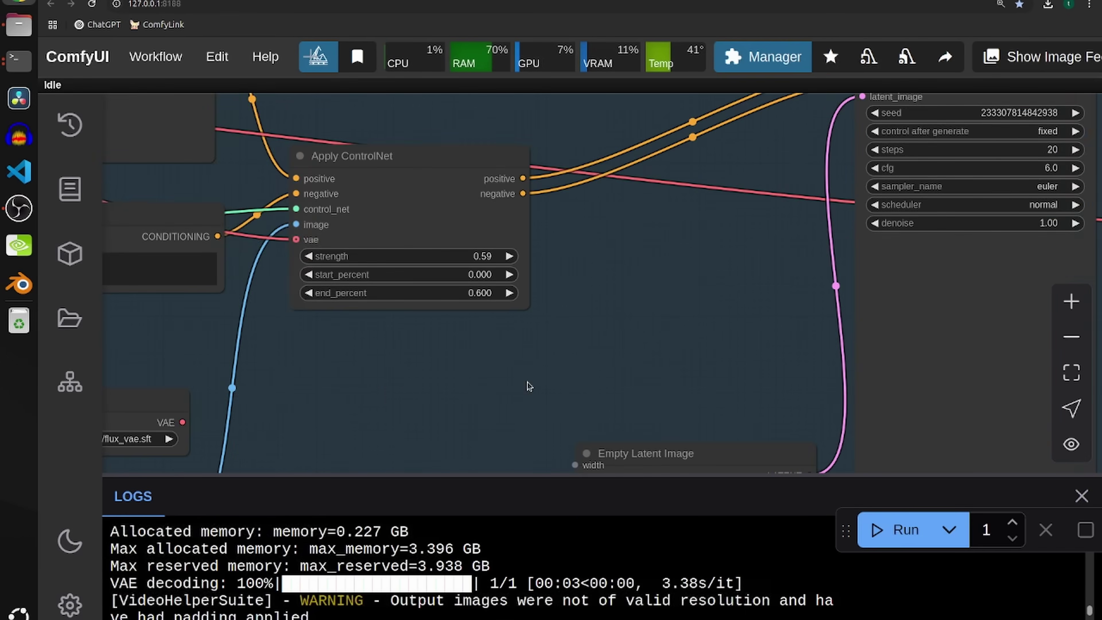
drag(533, 305, 764, 214)
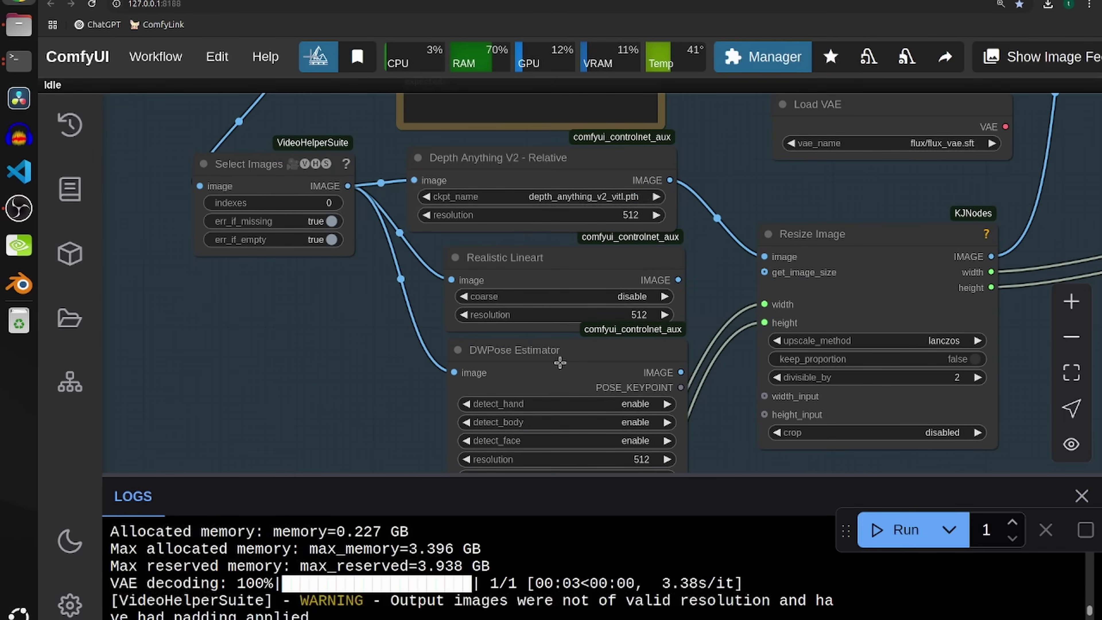
- Bypass the Preprocessors, Wan Inference and Comparison groups in the Fast Groups Bypasser node
key(ctrl+minus)
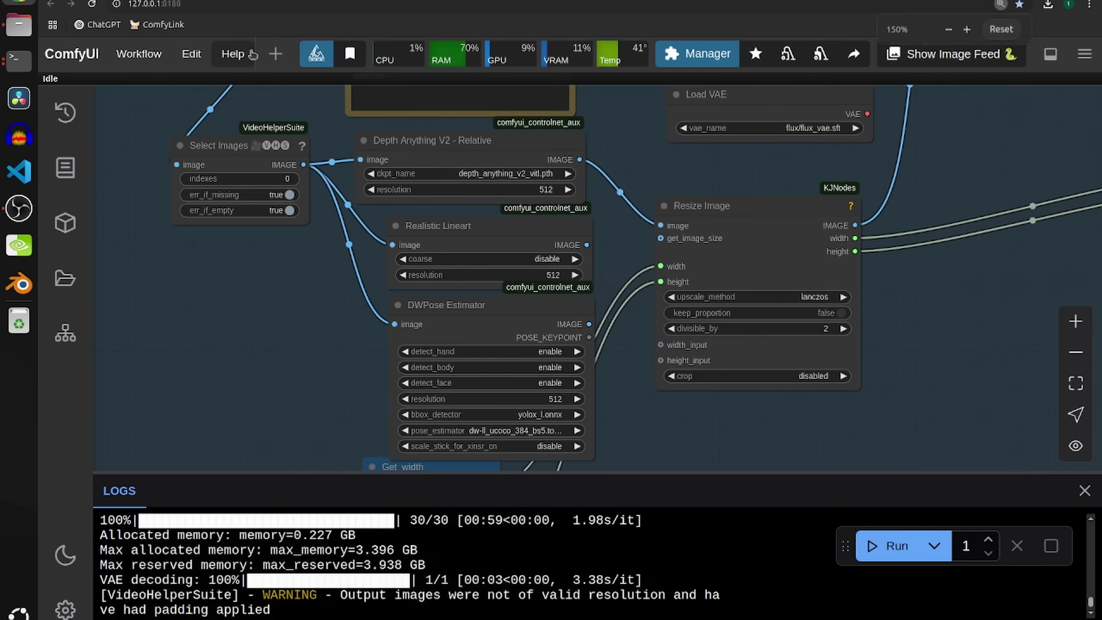
scroll(855, 361, down, 8)
scroll(855, 361, up, 4)
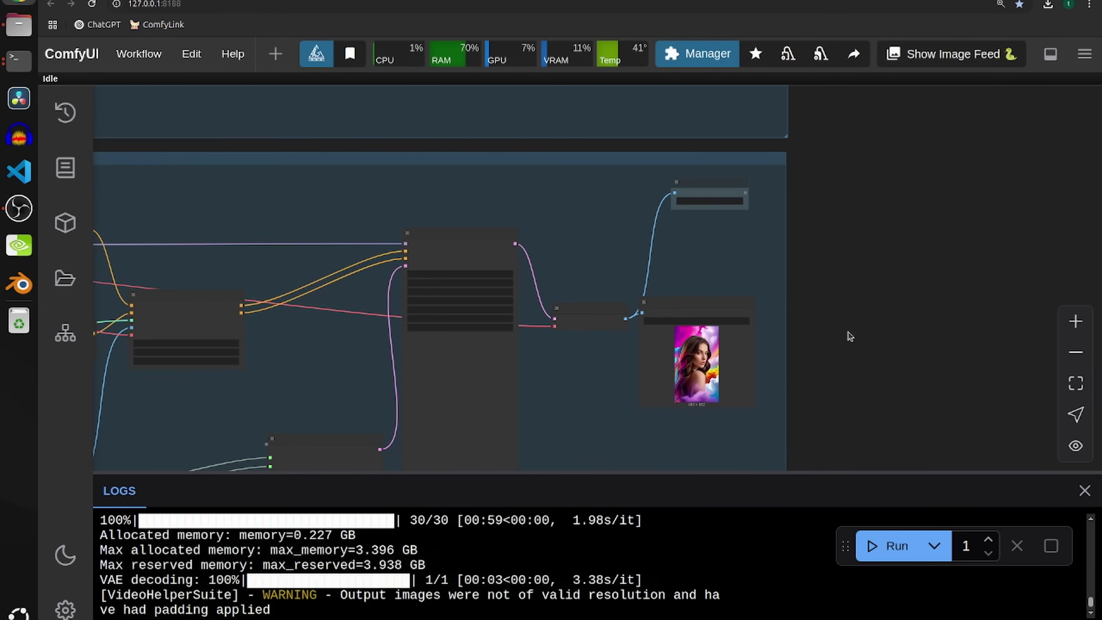
drag(610, 228, 1098, 453)
scroll(632, 298, down, 7)
drag(213, 254, 371, 517)
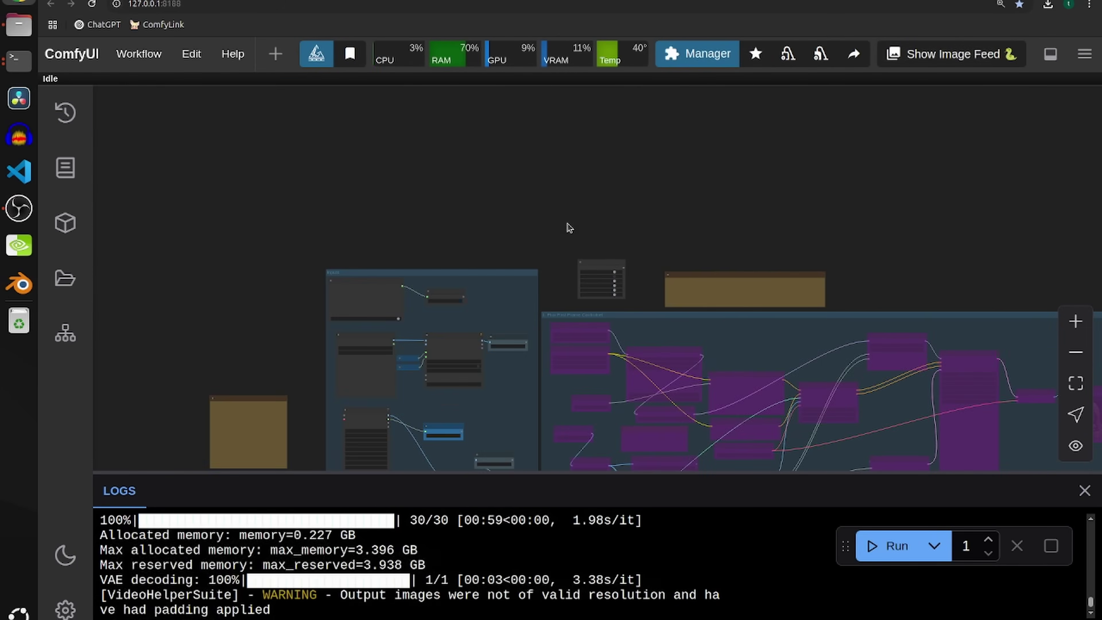
scroll(567, 224, up, 3)
scroll(671, 258, up, 5)
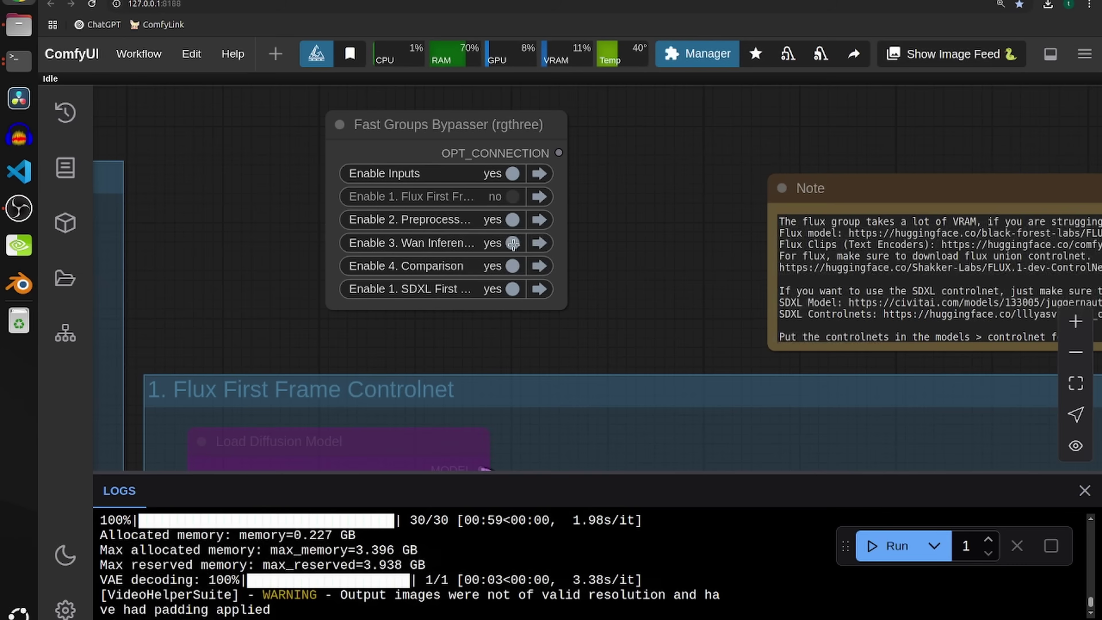
click(513, 243)
click(512, 265)
- Rewrite the positive prompt to describe a witch woman with gray hair and tattoos on her face looking at the camera
scroll(344, 374, down, 5)
scroll(344, 374, up, 3)
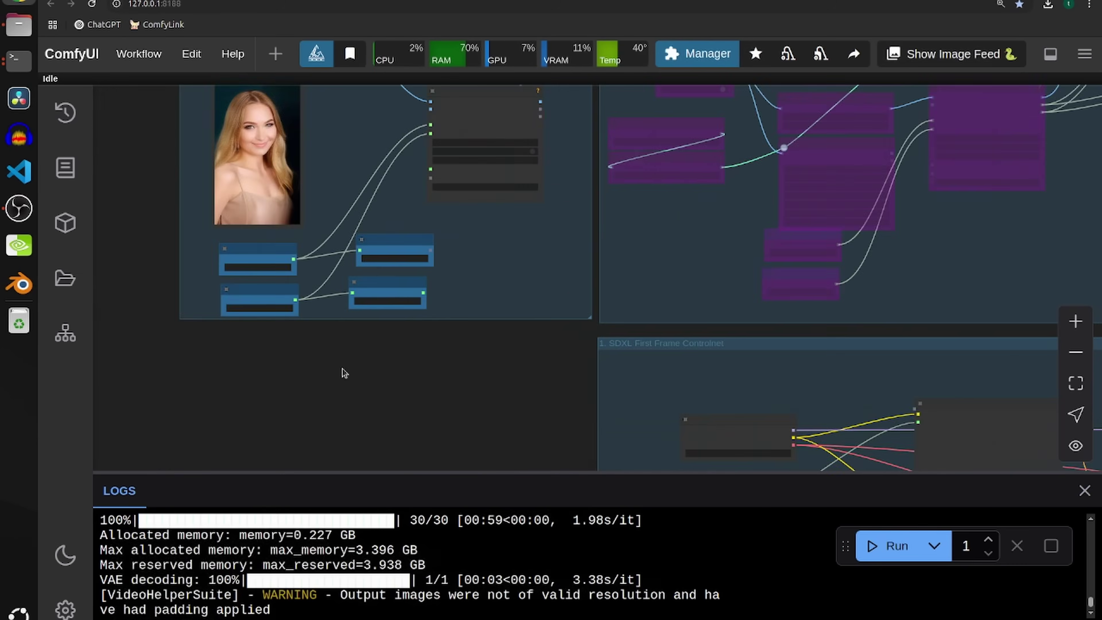
scroll(344, 373, up, 1)
scroll(222, 209, up, 5)
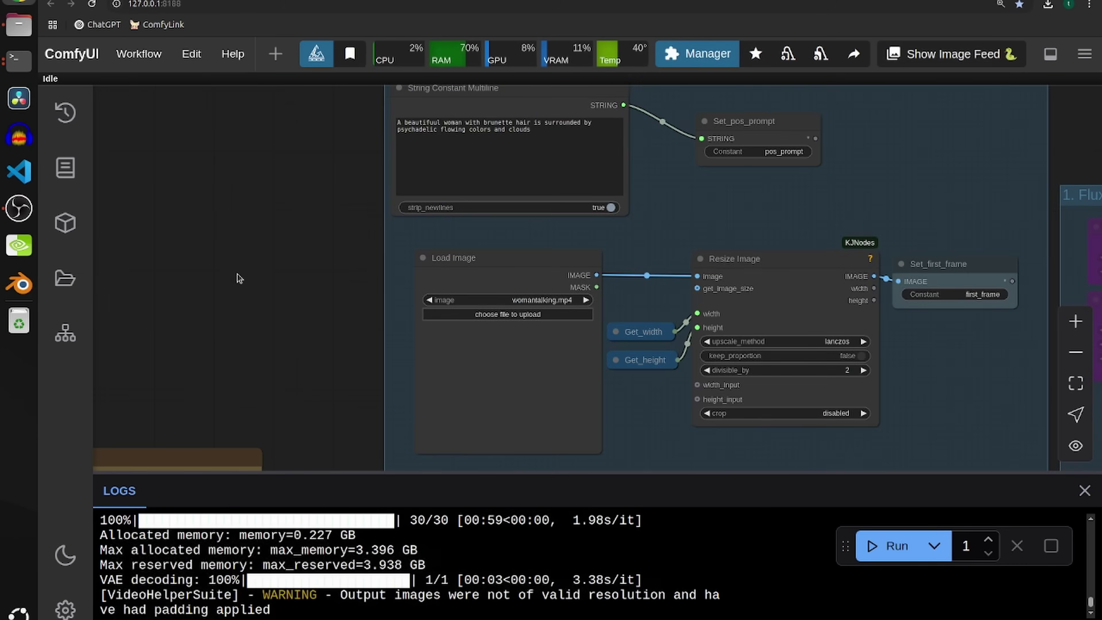
drag(237, 278, 236, 314)
drag(540, 174, 404, 154)
text(wi)
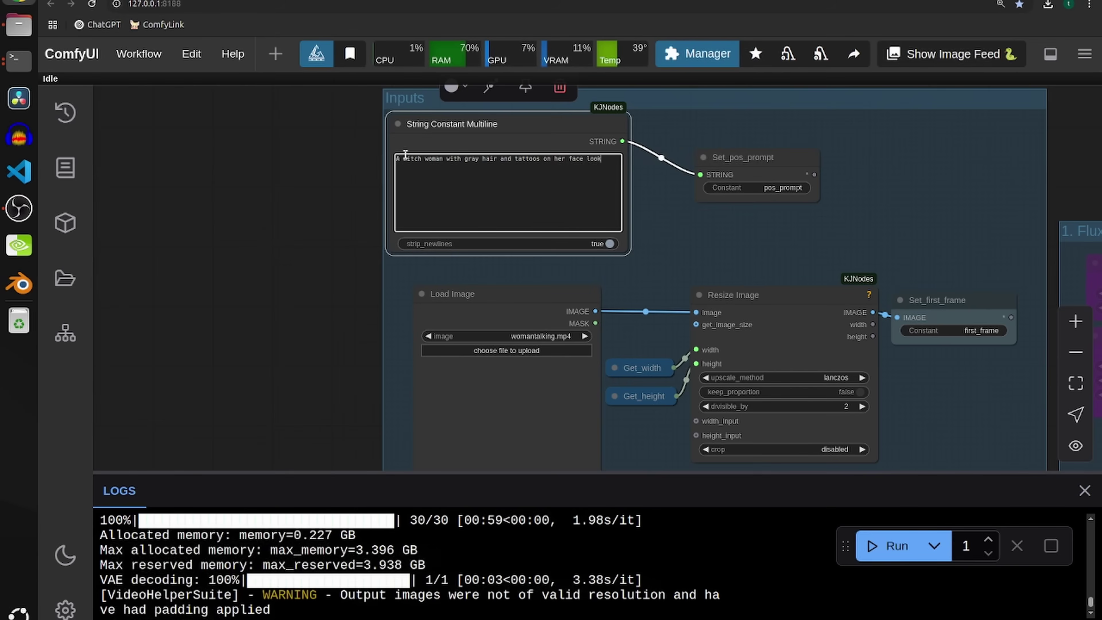
text(camera)
- Run the workflow to generate the SDXL first frame and inspect the image in the Save Image node
key(ctrl+Return)
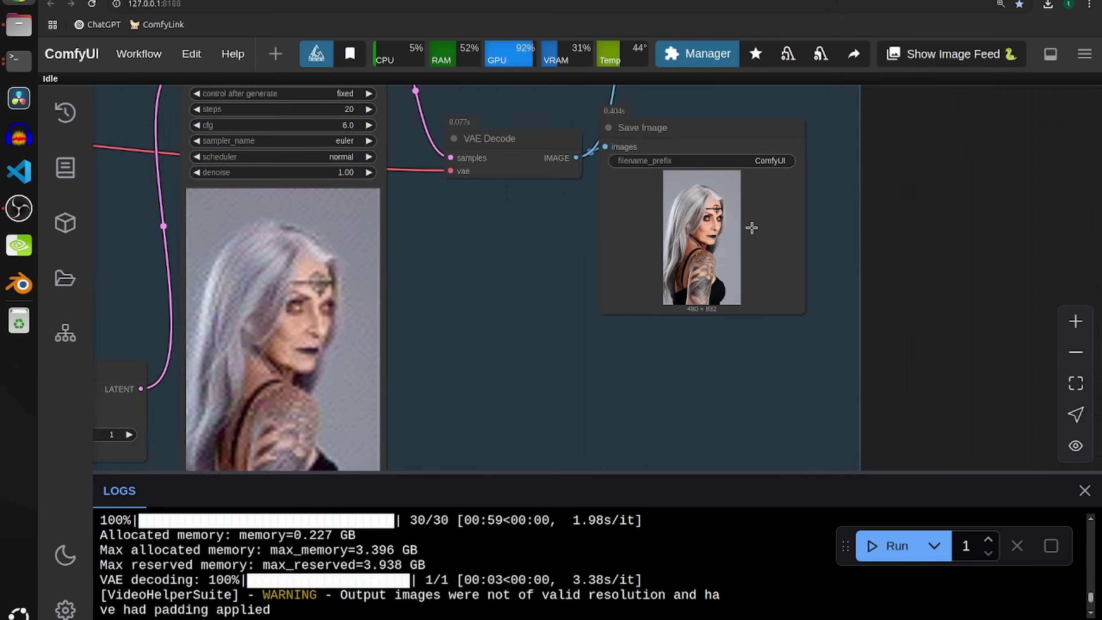
scroll(752, 228, up, 5)
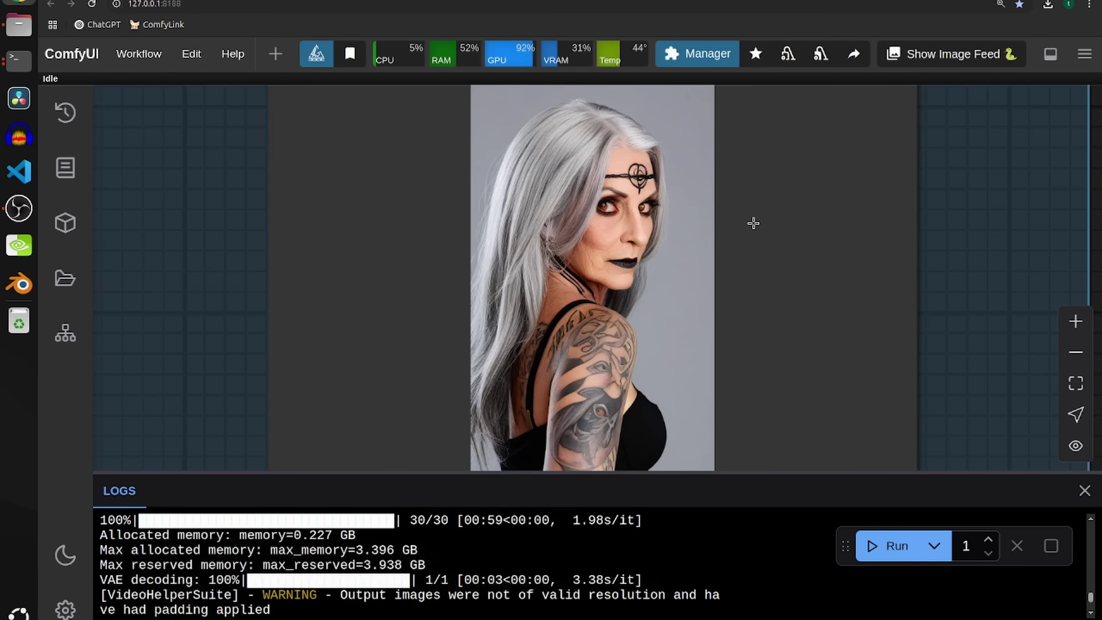
scroll(611, 211, down, 2)
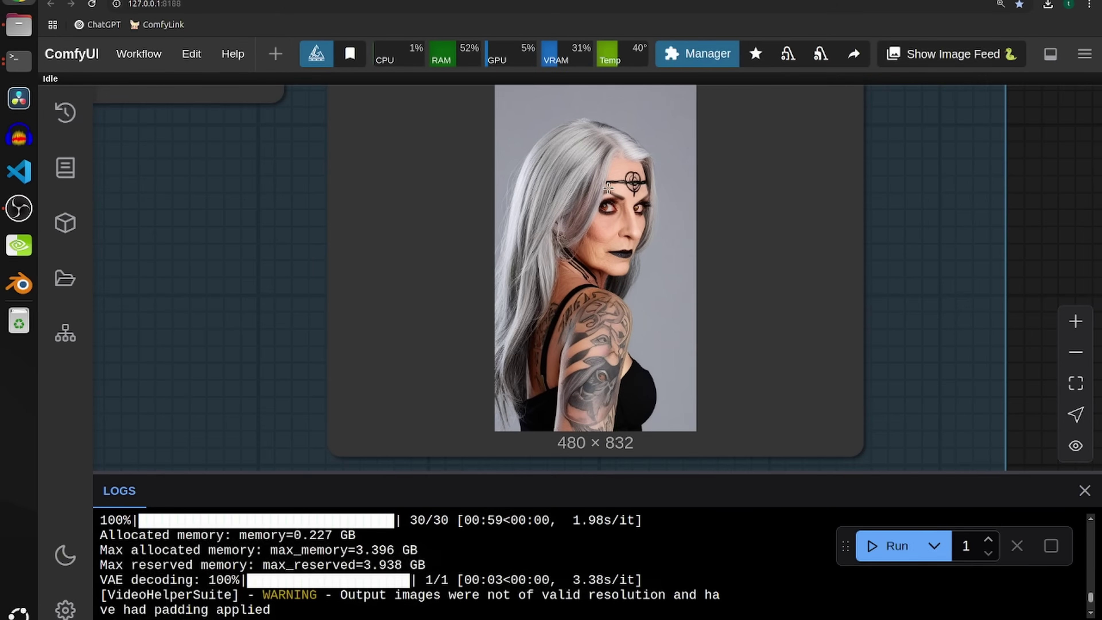
- Enable the Preprocessors group in the Fast Groups Bypasser node
scroll(608, 187, down, 1)
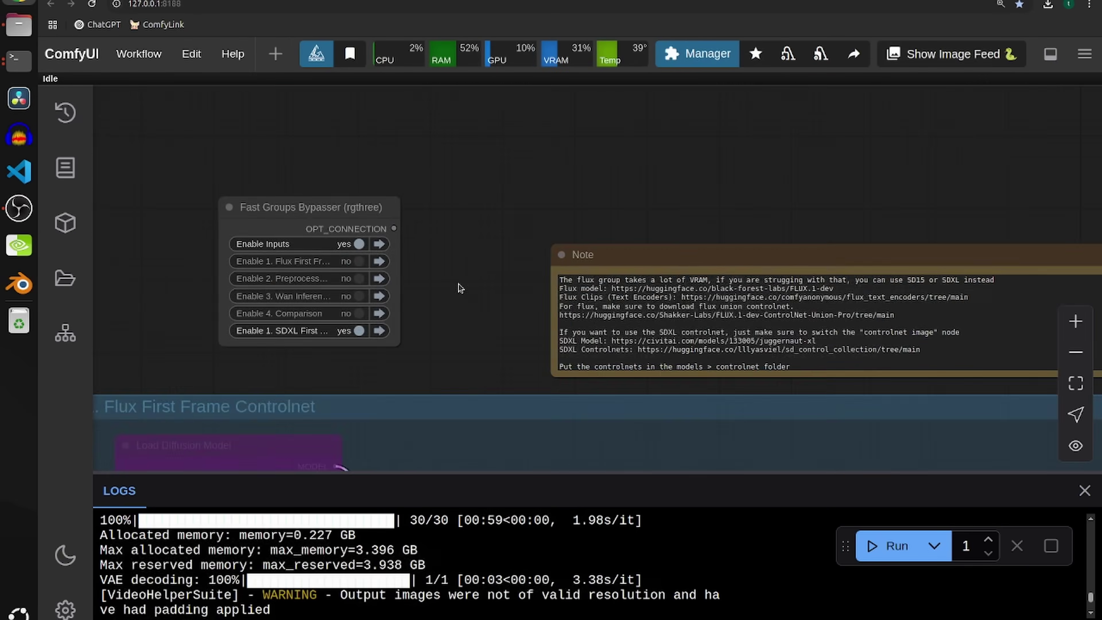
scroll(559, 213, up, 2)
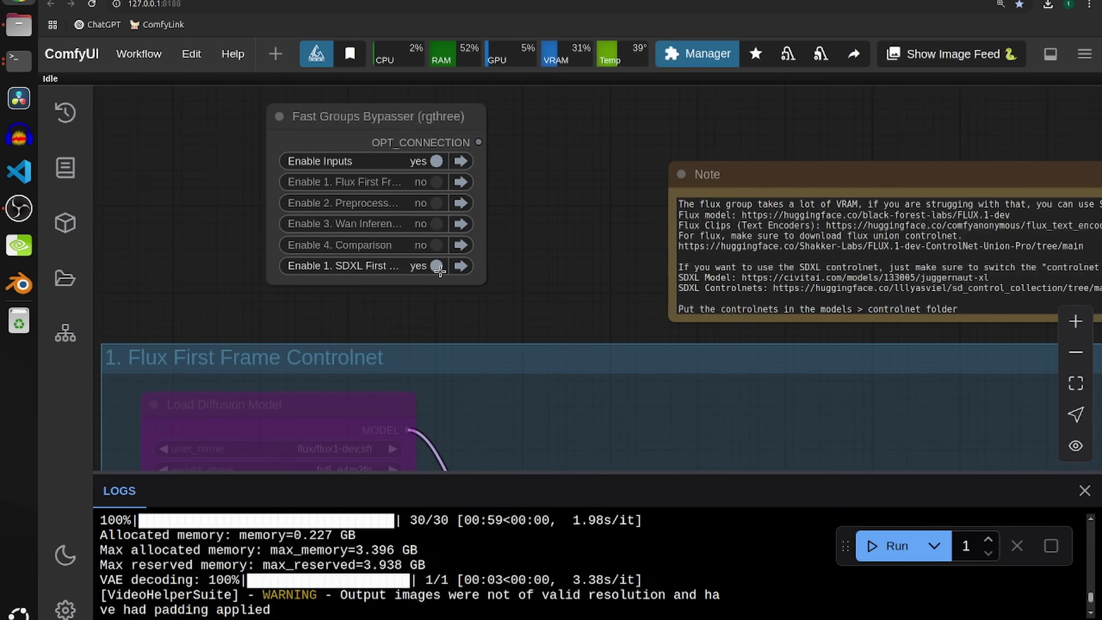
click(437, 204)
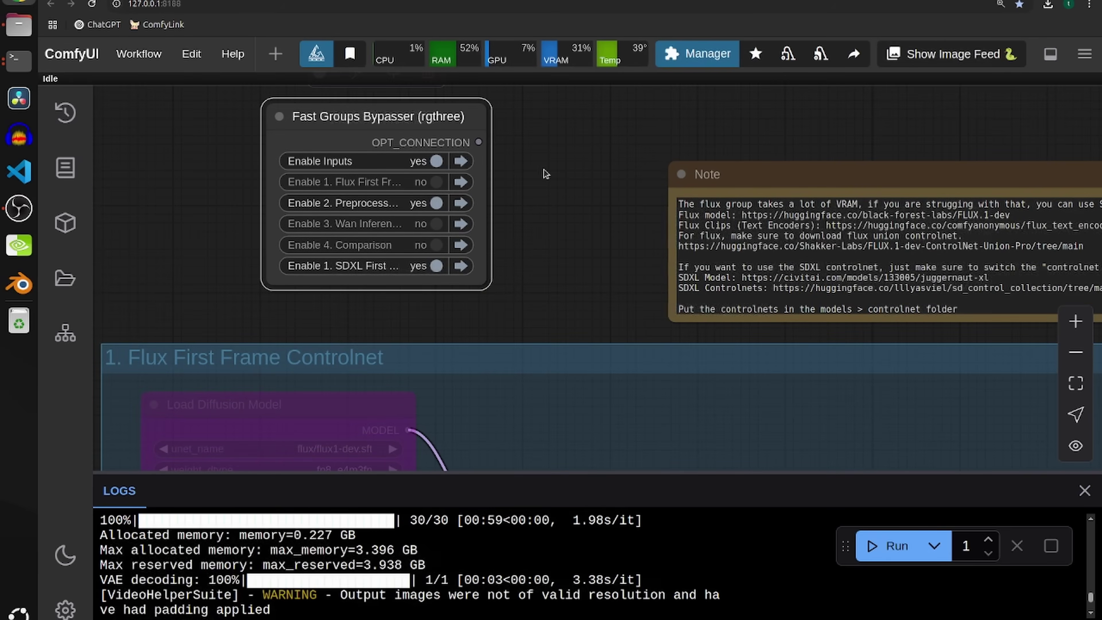
- In the Preprocessors for ControlVideo group, connect the Depth Anything V2 output to Image Blend's image1 and the Realistic Lineart output to image2
drag(597, 188, 387, 170)
scroll(386, 170, down, 10)
drag(1041, 298, 449, 155)
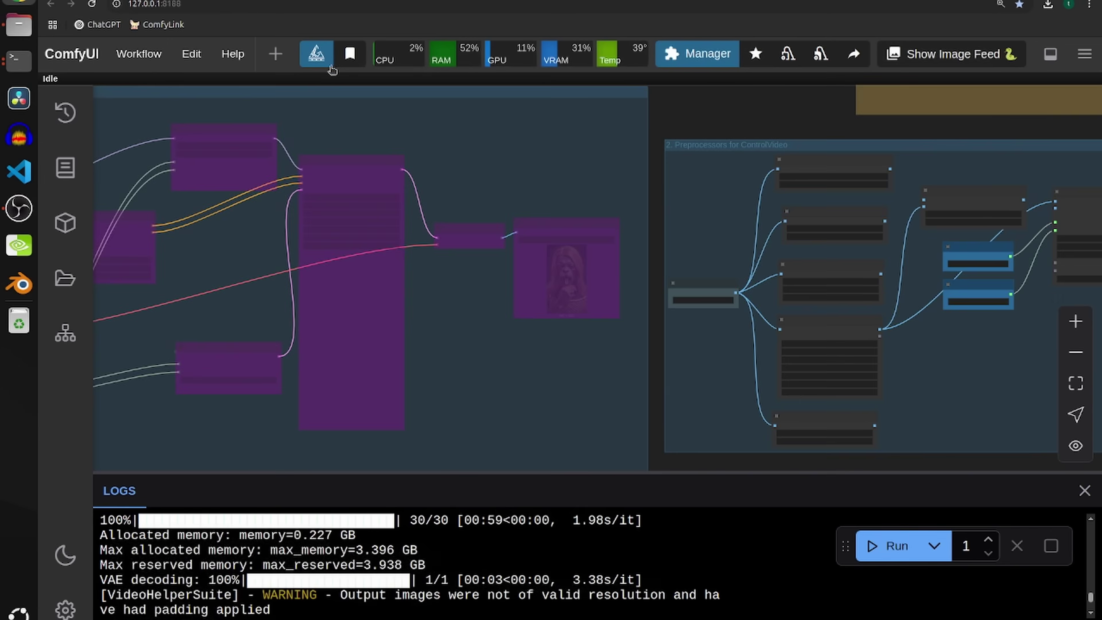
drag(684, 103, 342, 99)
scroll(400, 178, down, 4)
drag(441, 397, 645, 159)
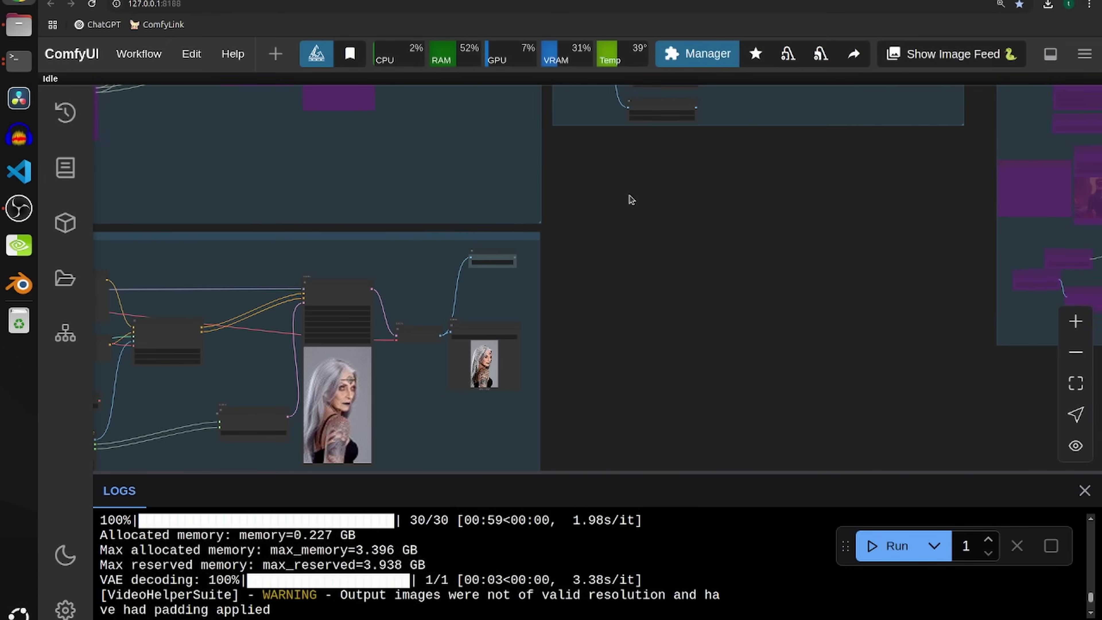
drag(641, 253, 553, 365)
scroll(585, 300, up, 5)
drag(602, 272, 584, 394)
scroll(629, 280, up, 5)
drag(698, 206, 584, 442)
scroll(601, 387, down, 3)
scroll(622, 374, up, 5)
scroll(527, 287, down, 5)
scroll(564, 402, up, 4)
drag(561, 403, 637, 458)
scroll(591, 335, down, 1)
scroll(593, 337, up, 2)
scroll(637, 458, down, 1)
scroll(603, 320, up, 1)
drag(604, 320, 606, 345)
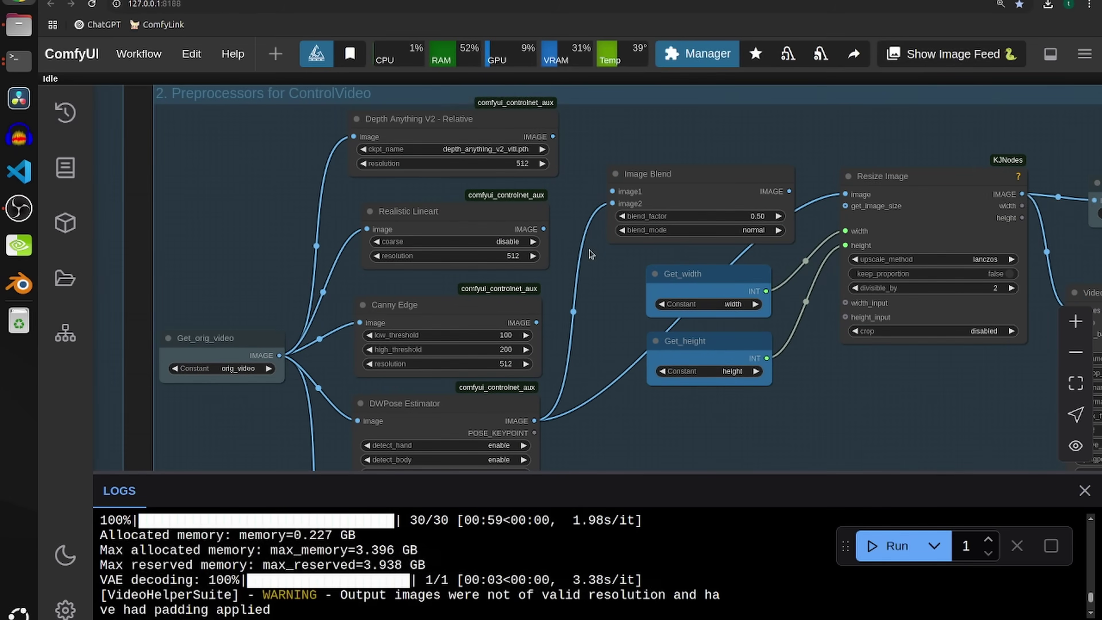
drag(553, 136, 614, 191)
drag(543, 229, 612, 203)
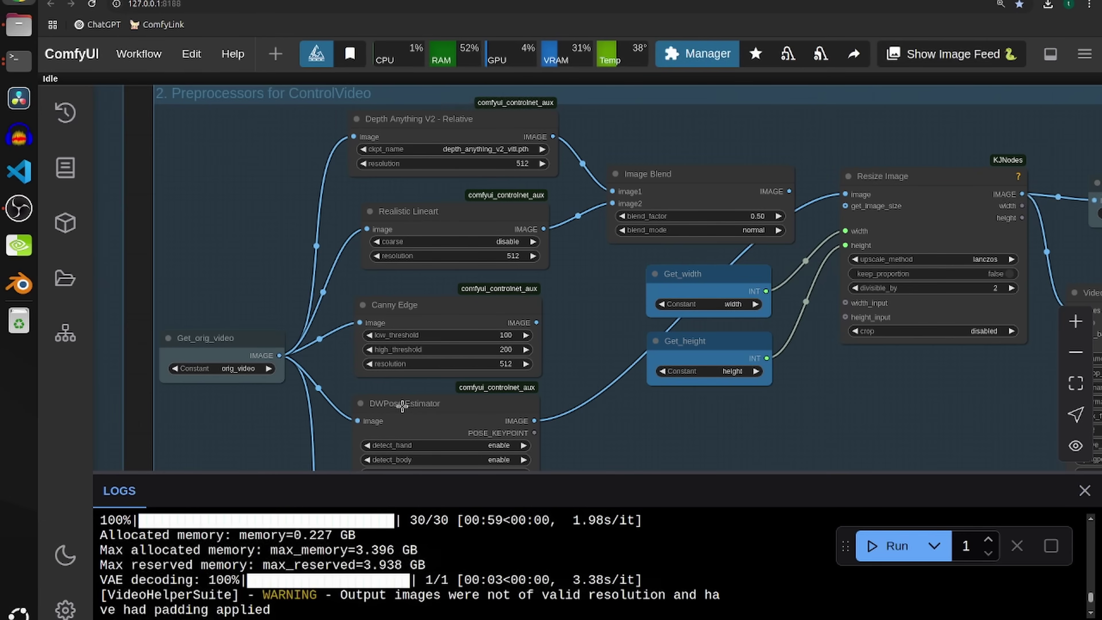
- Connect the Image Blend output to the image input of the Resize Image node in the Preprocessors for ControlVideo group
drag(667, 433, 670, 415)
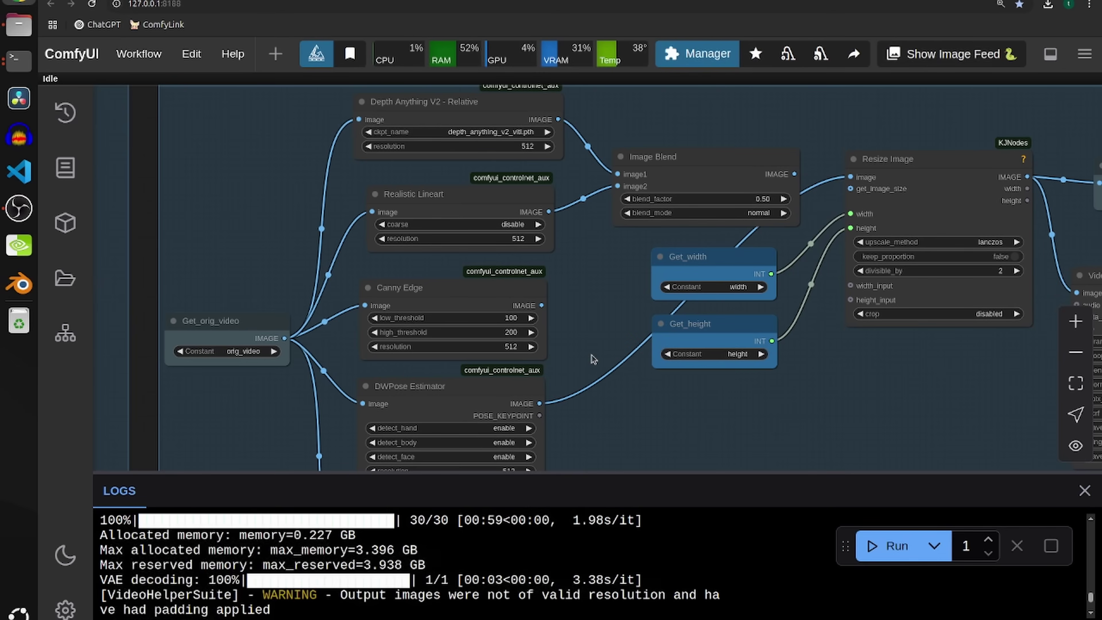
scroll(593, 358, down, 3)
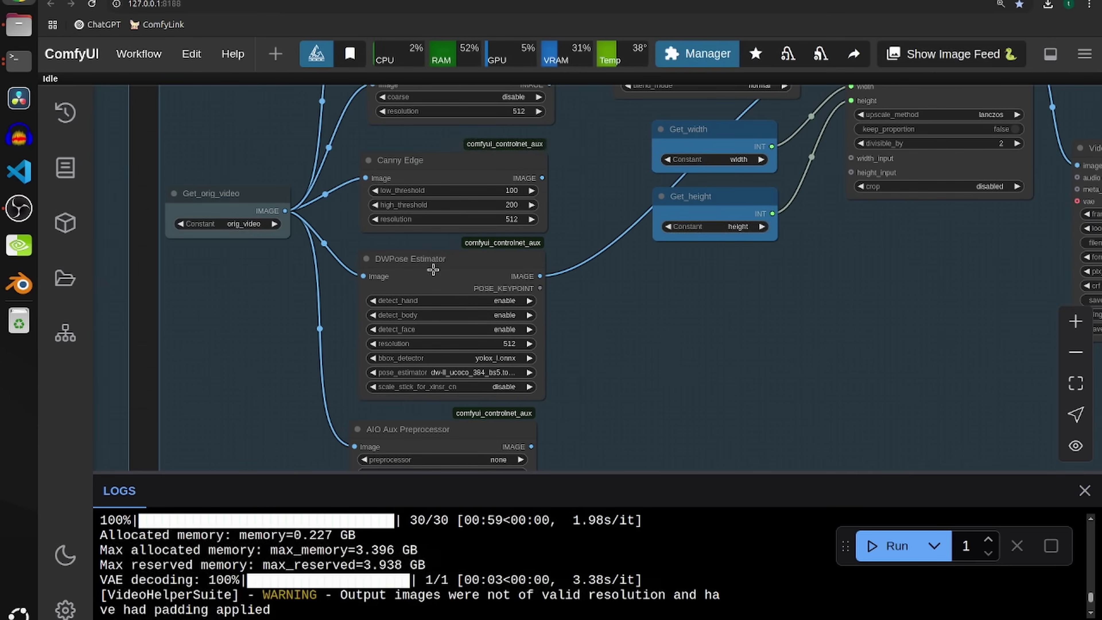
drag(682, 348, 525, 434)
drag(638, 151, 653, 157)
- Review the source video in the Inputs group against the preprocessors connected for the control video
scroll(647, 338, down, 10)
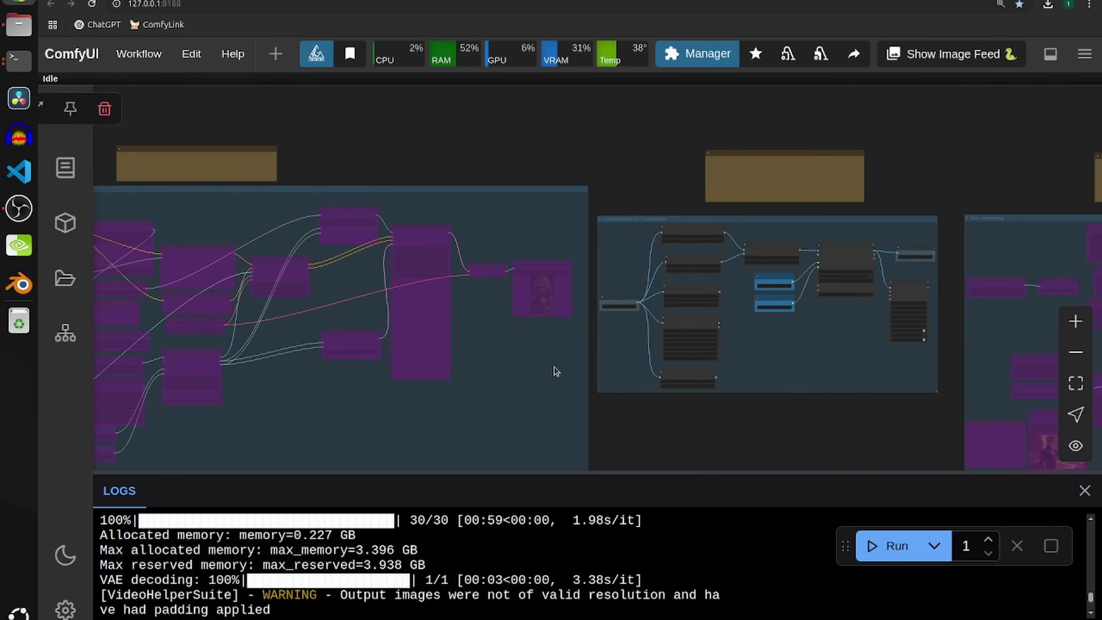
drag(512, 399, 898, 367)
scroll(200, 347, up, 13)
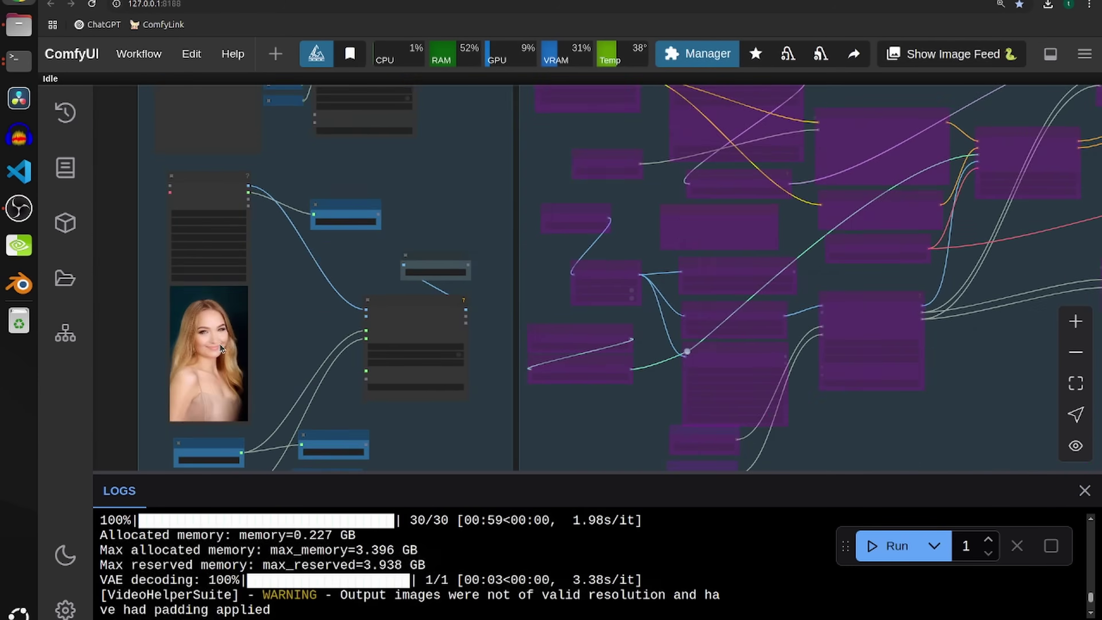
scroll(198, 347, down, 11)
scroll(271, 355, down, 1)
drag(799, 386, 316, 397)
drag(769, 330, 551, 357)
scroll(173, 389, up, 8)
drag(653, 325, 768, 364)
scroll(500, 386, up, 5)
drag(485, 269, 465, 486)
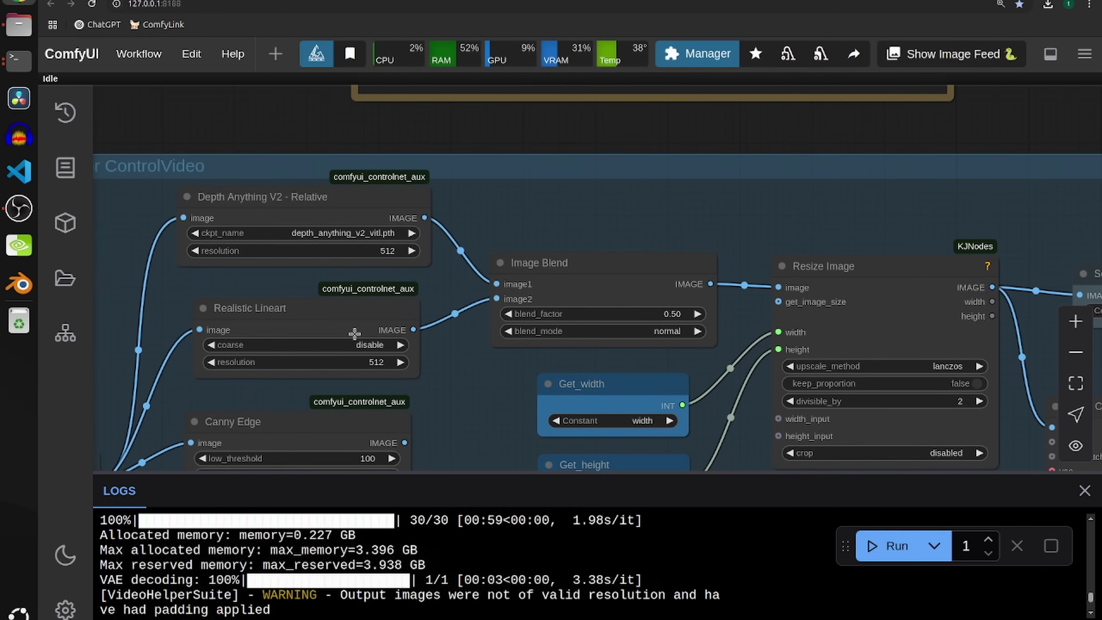
- Look through the blend modes available in the Image Blend node without changing the selection
scroll(461, 365, down, 1)
drag(461, 365, 332, 353)
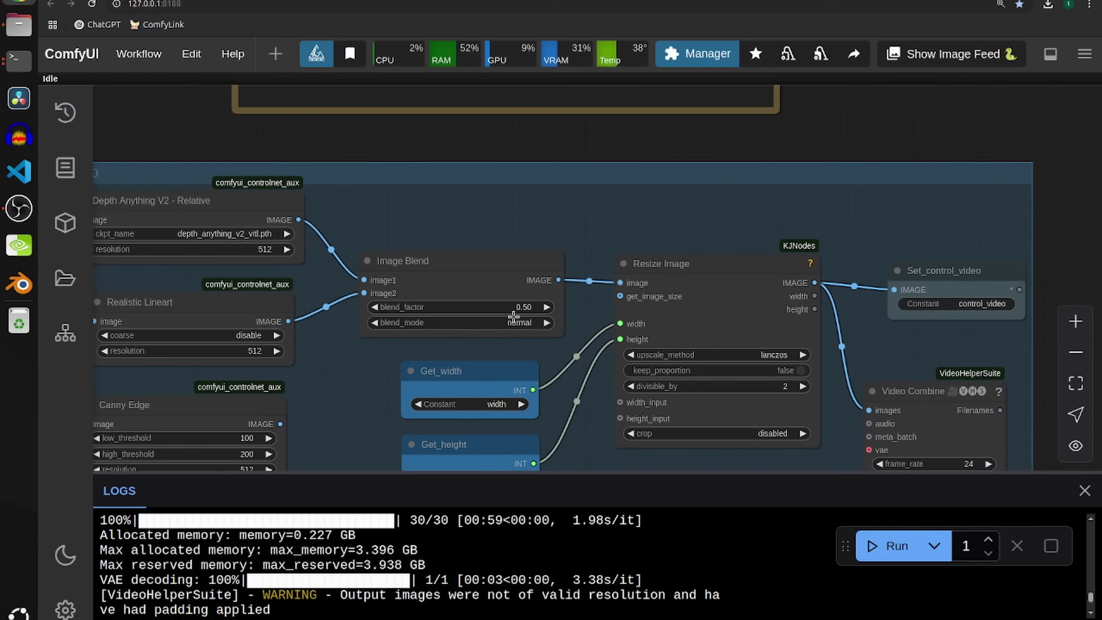
click(516, 322)
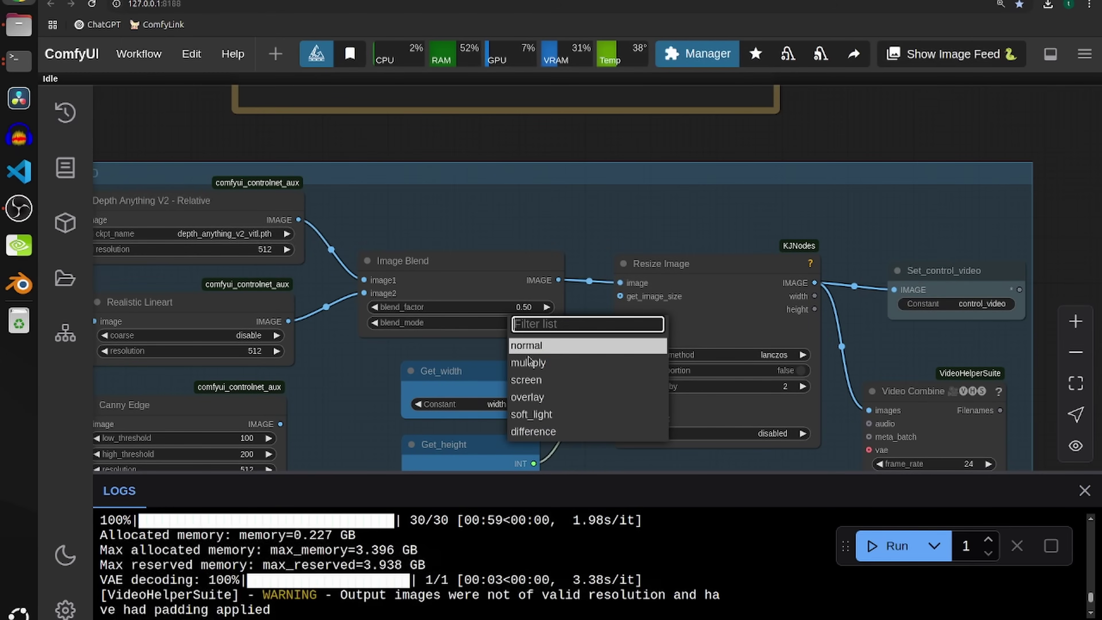
scroll(510, 230, down, 1)
scroll(510, 221, down, 5)
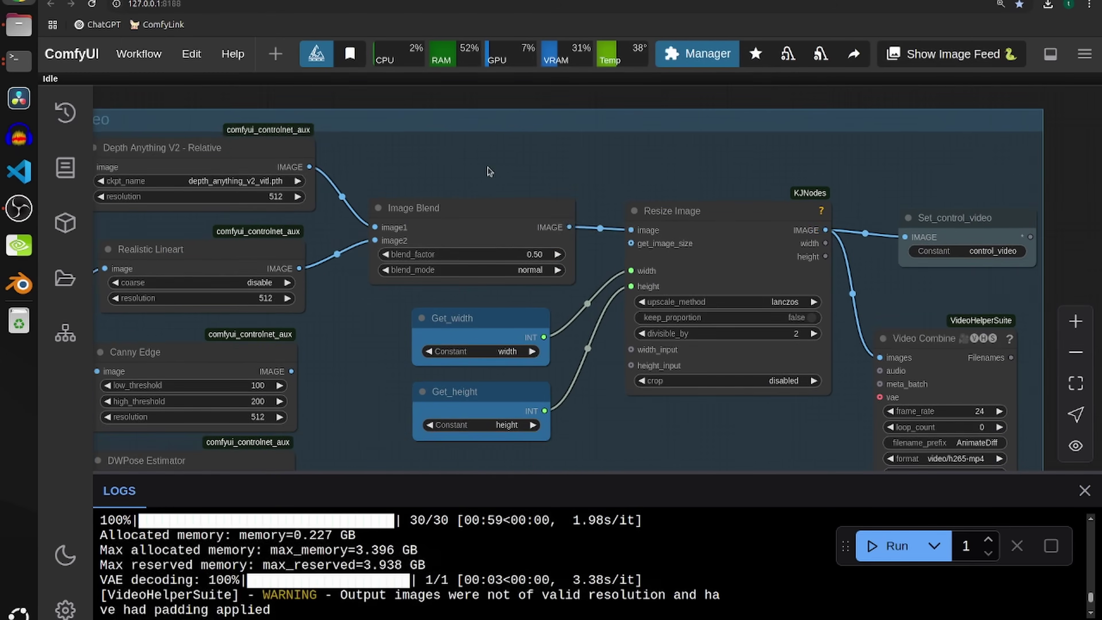
scroll(376, 285, up, 4)
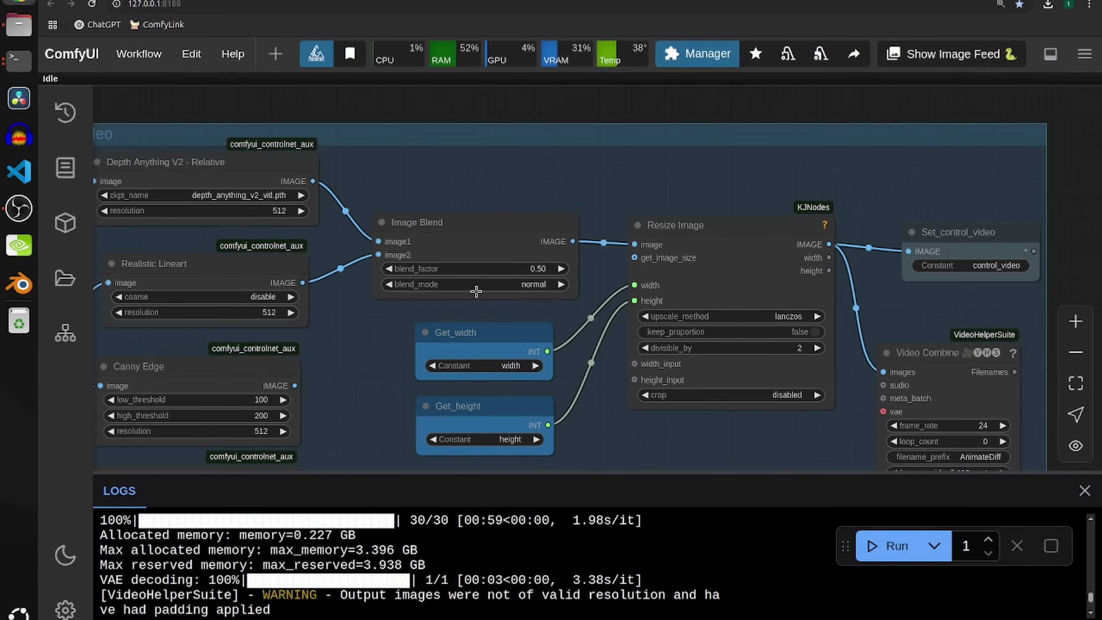
- Change the Video Combine node's output format and run the workflow to generate the blended depth and lineart control video
scroll(499, 348, down, 5)
scroll(499, 347, right, 8)
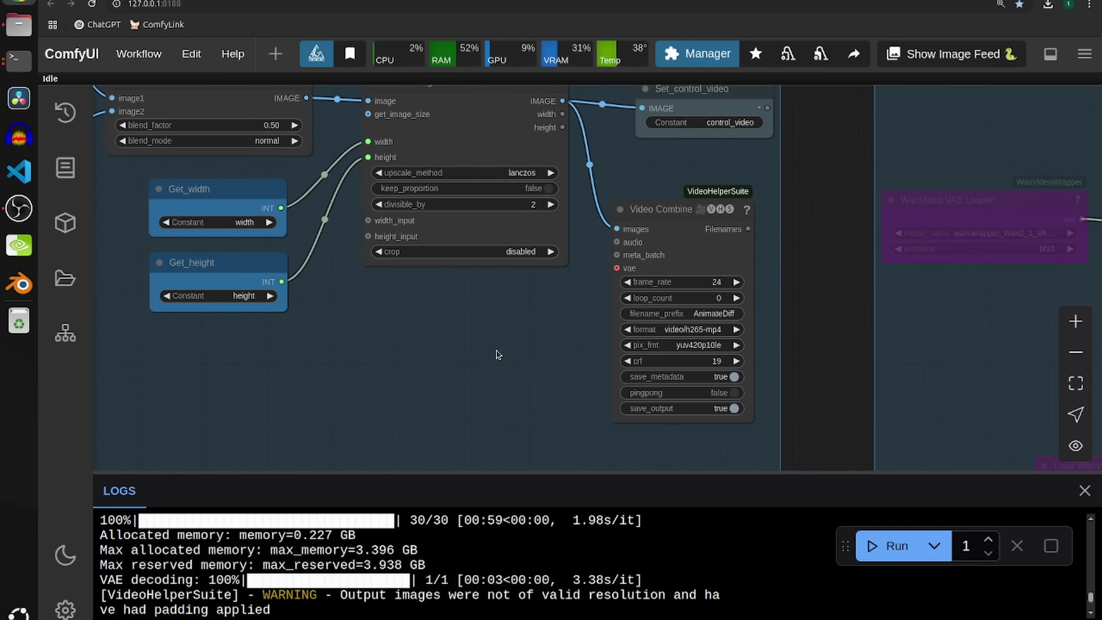
click(707, 345)
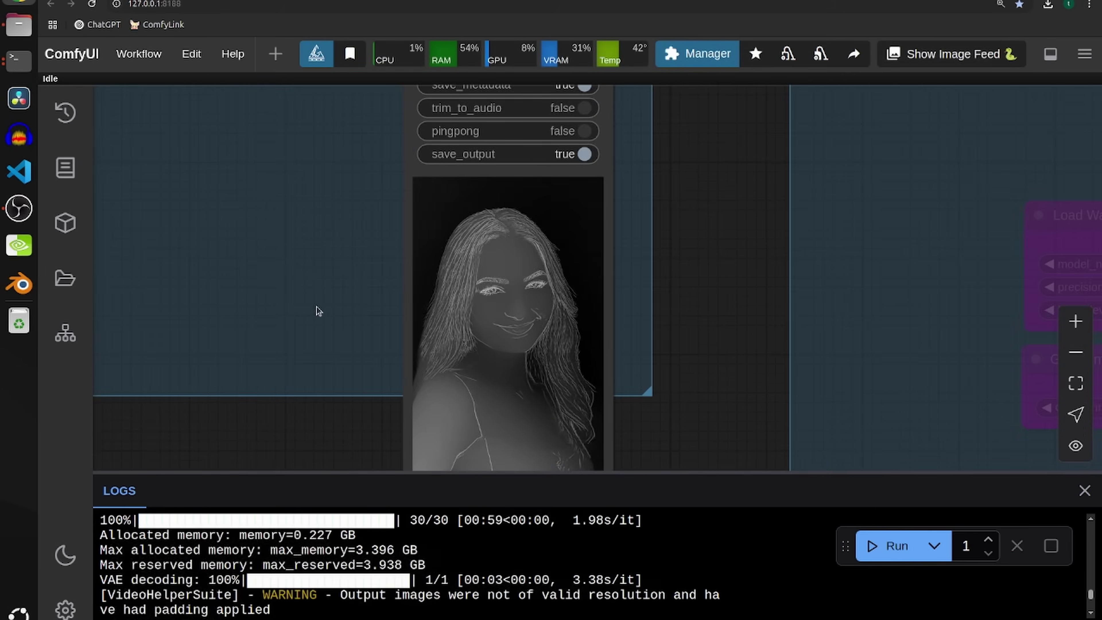
drag(317, 310, 283, 254)
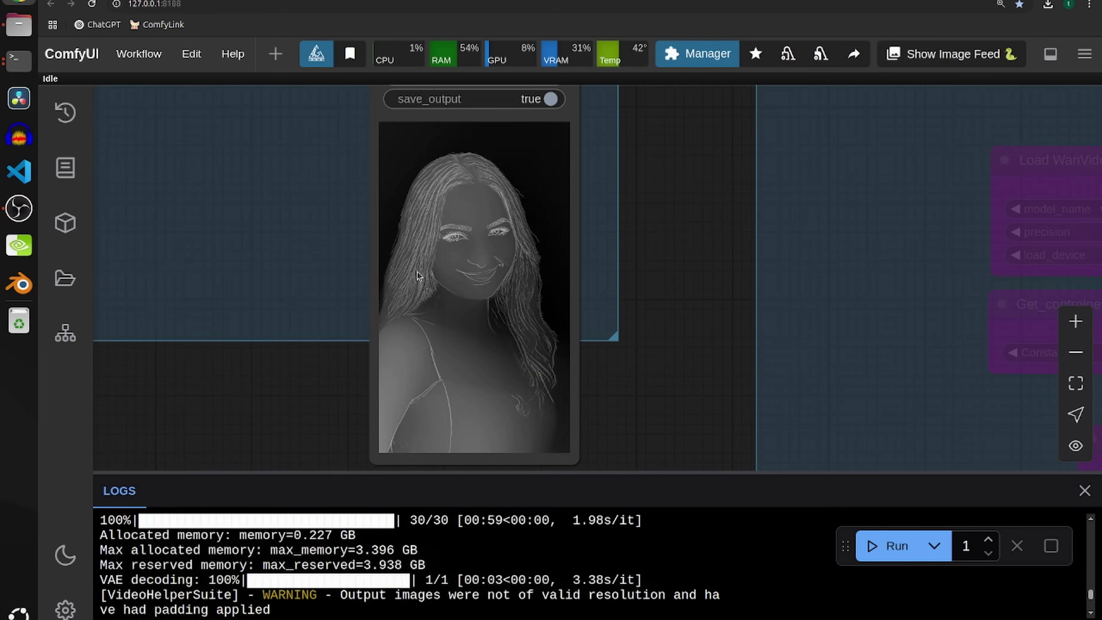
scroll(454, 285, up, 3)
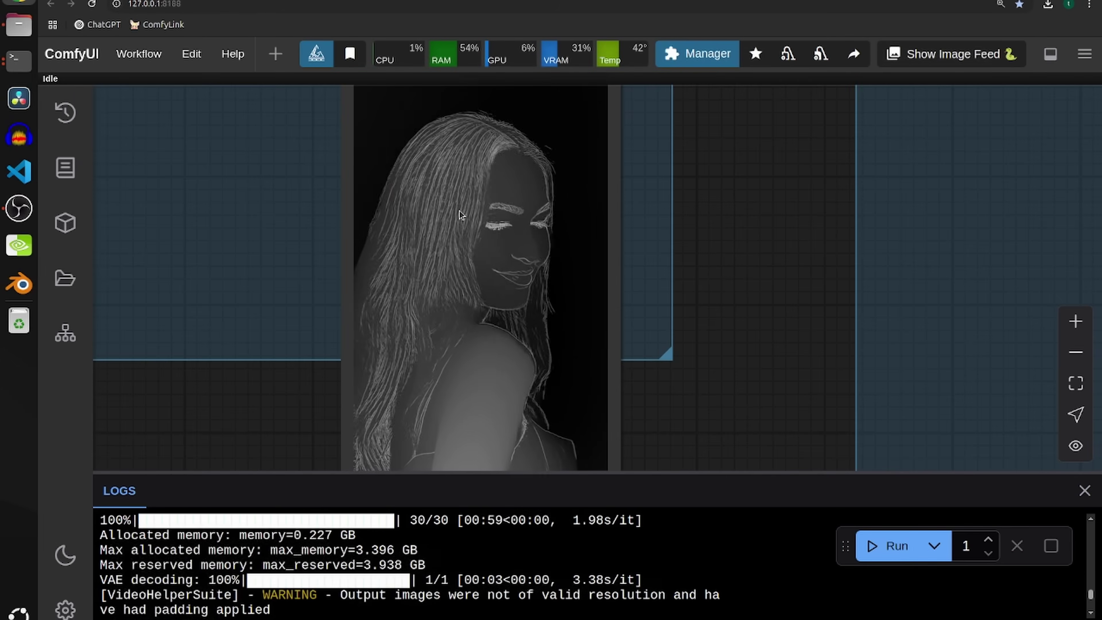
- Examine the blended depth and lineart control video in the Video Combine preview
scroll(459, 212, down, 3)
scroll(459, 213, up, 3)
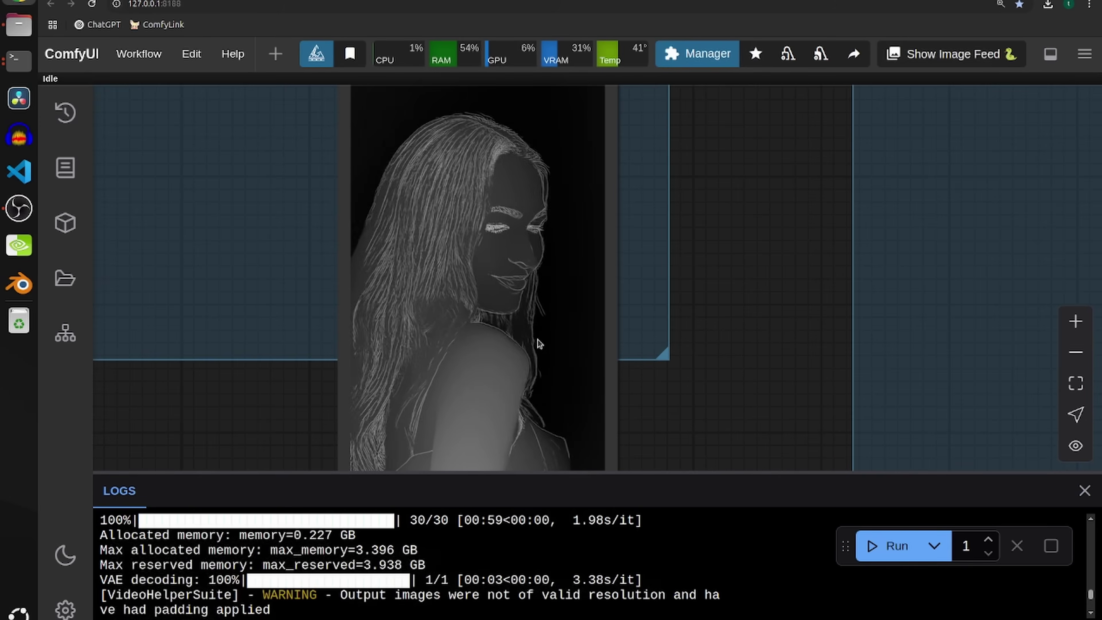
scroll(509, 340, down, 3)
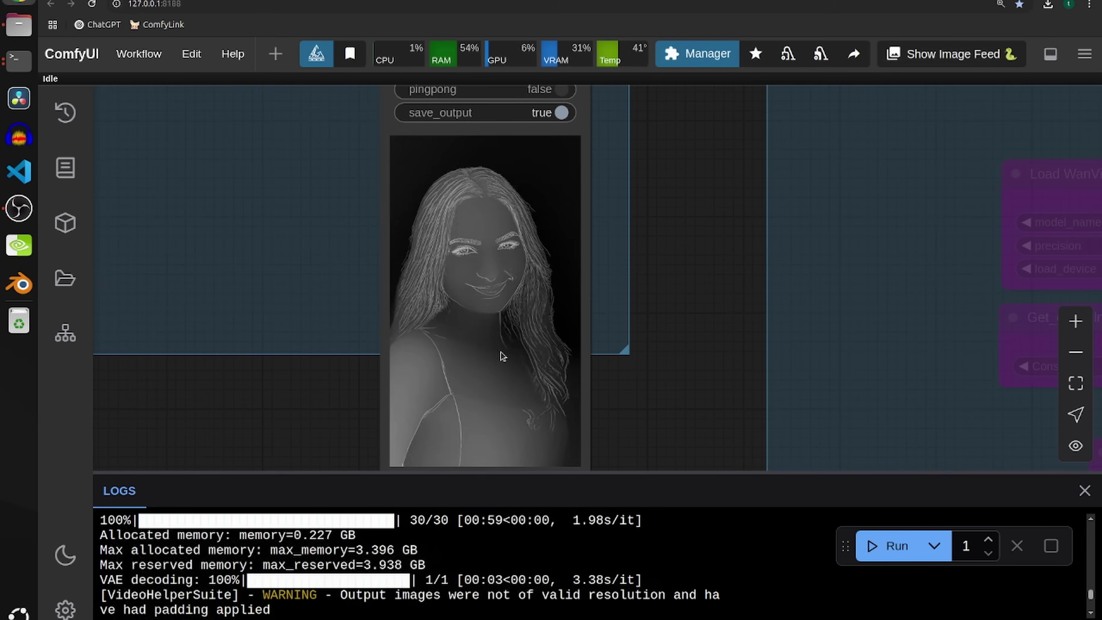
scroll(455, 365, up, 3)
scroll(491, 274, down, 6)
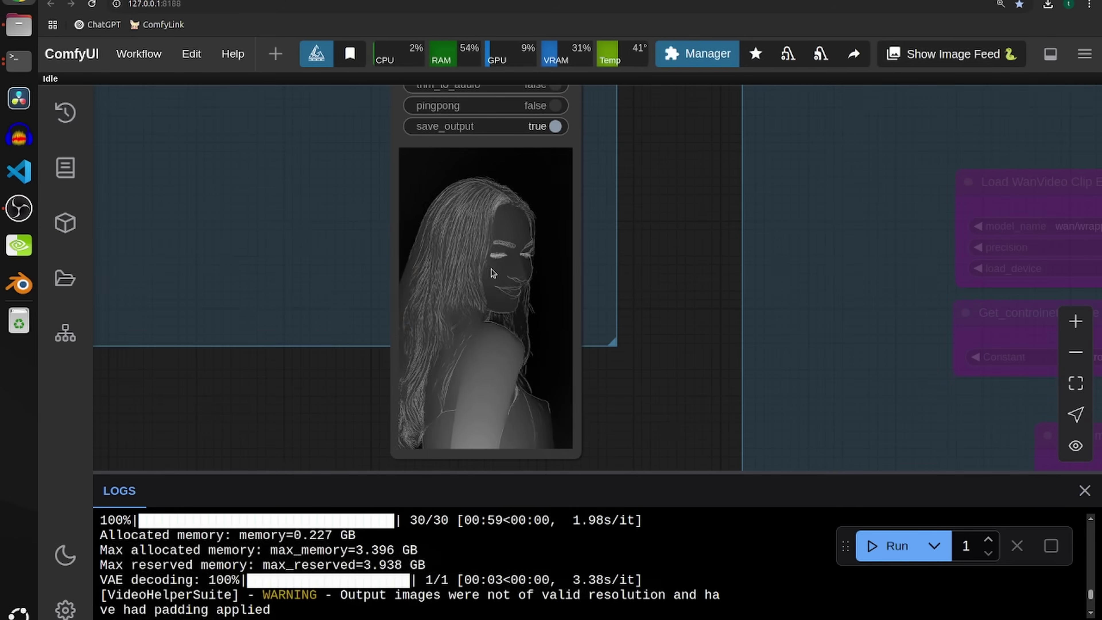
scroll(334, 198, up, 10)
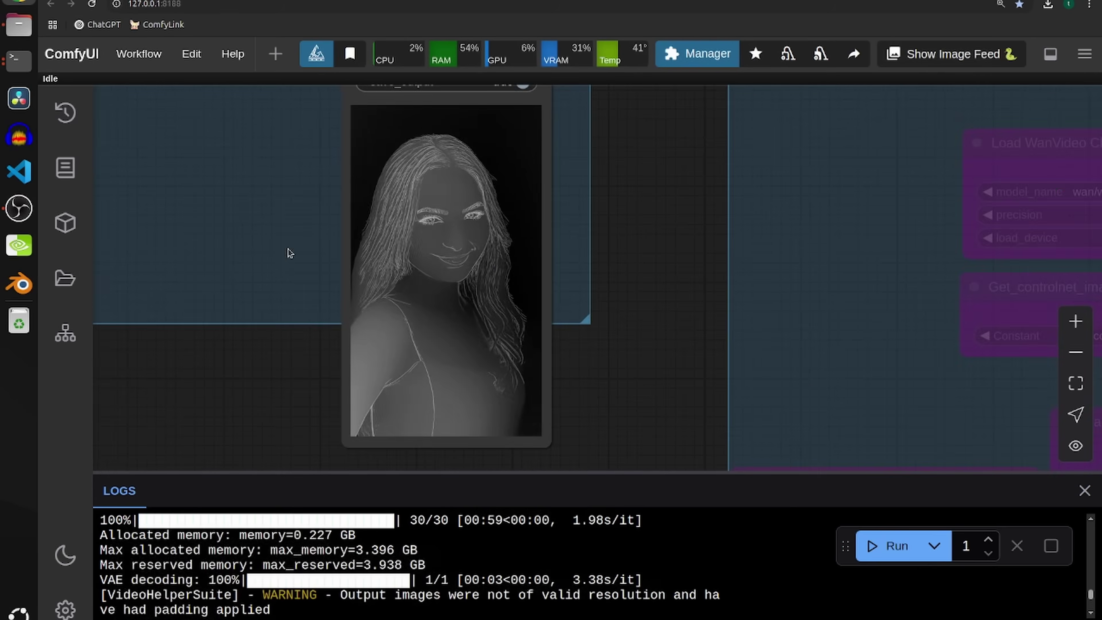
scroll(460, 194, down, 5)
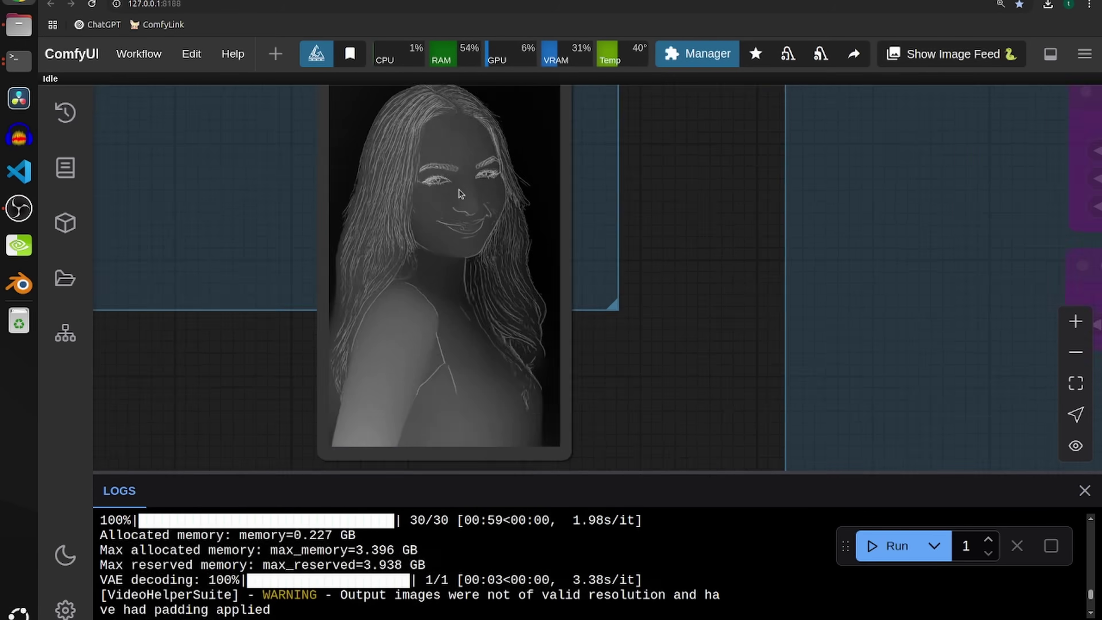
scroll(460, 194, down, 3)
- Place the Load Video node beside the Video Combine node and compare the source video with the control video
drag(213, 162, 259, 226)
scroll(259, 226, down, 10)
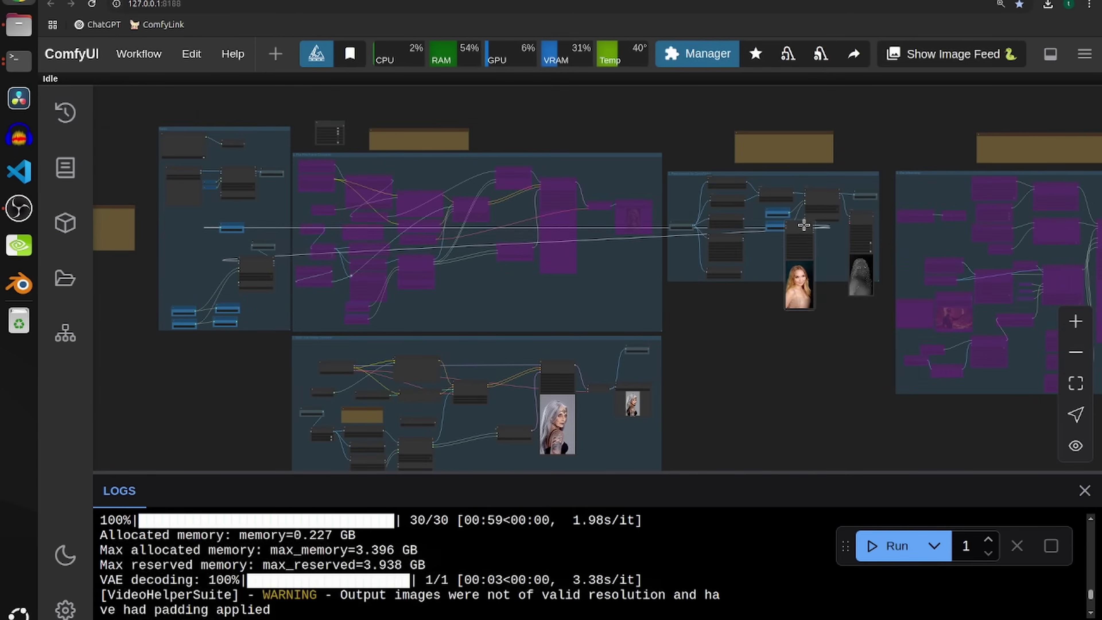
scroll(816, 233, up, 6)
right_click(564, 120)
click(620, 225)
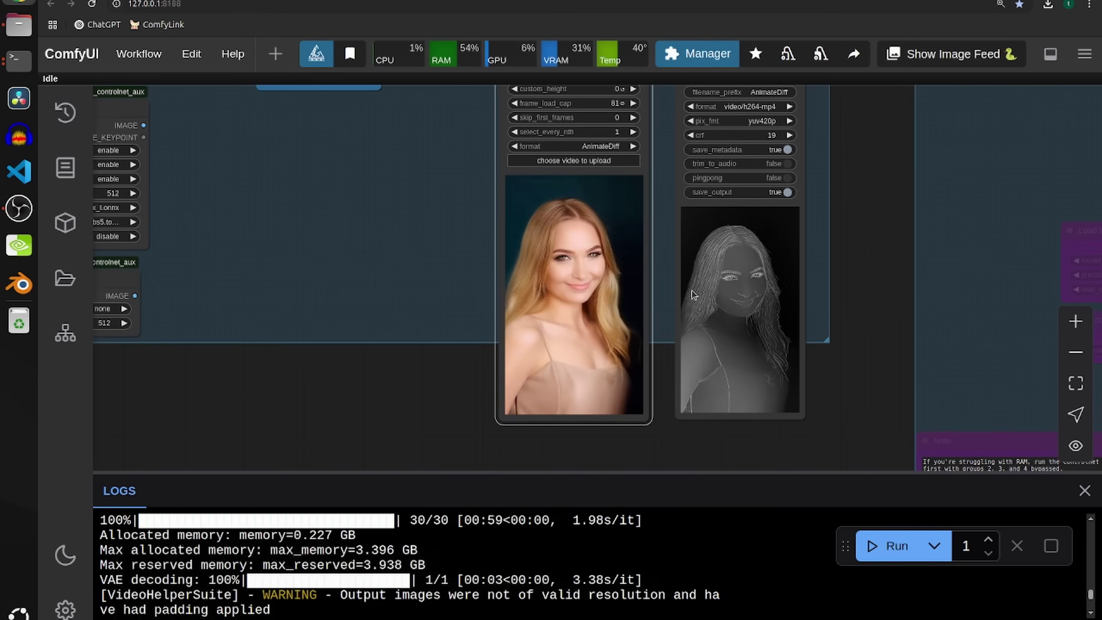
scroll(718, 215, down, 6)
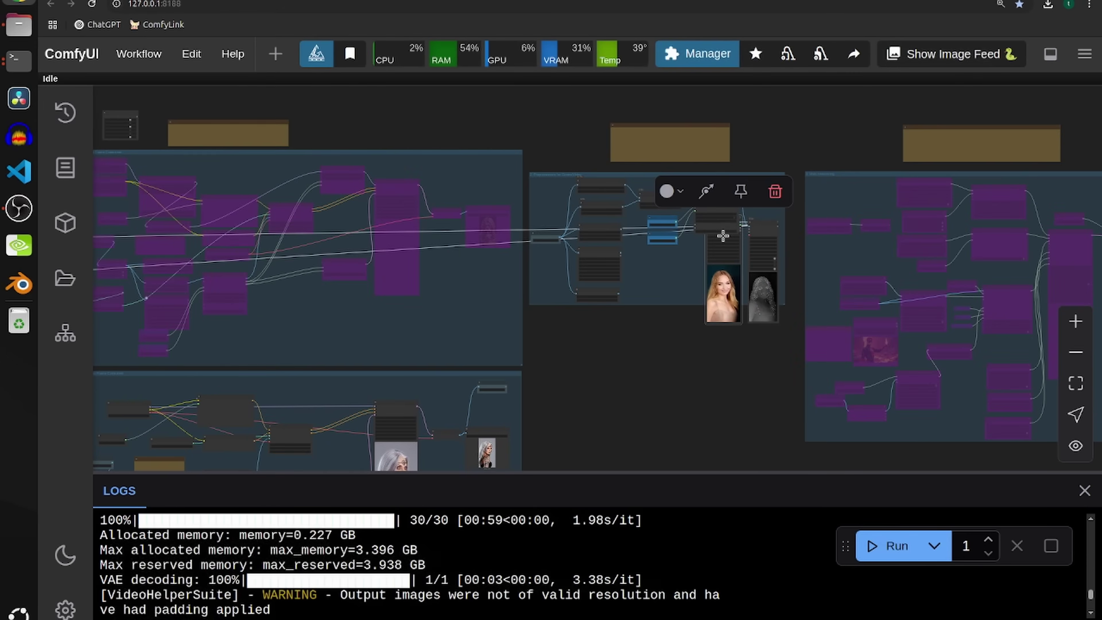
scroll(718, 216, up, 5)
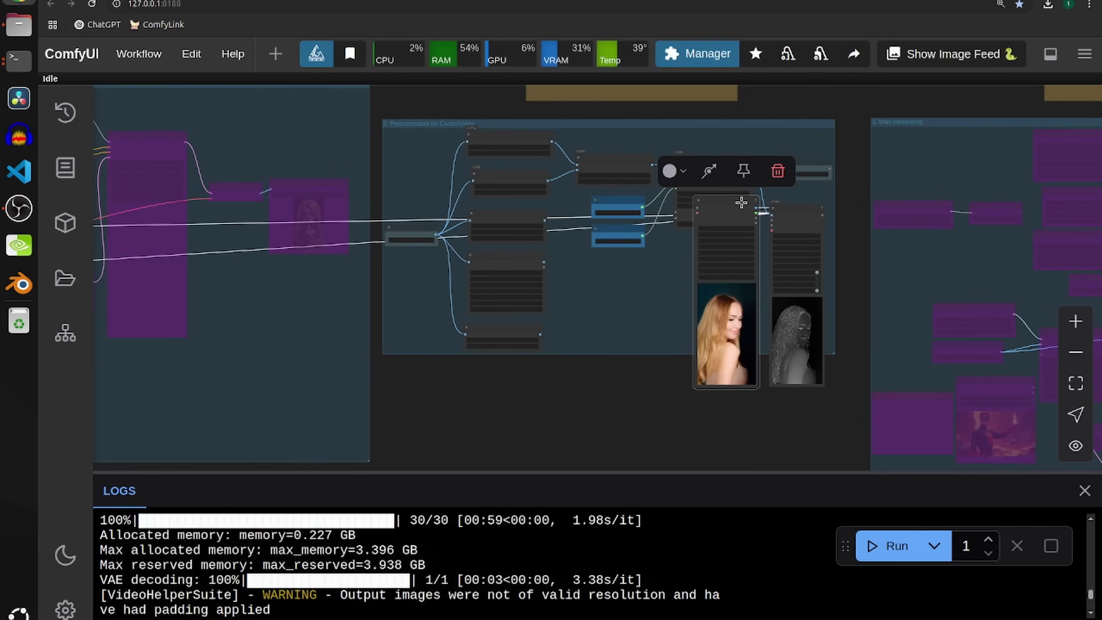
- Move the Load Video node out of the Preprocessors for ControlVideo group and back to the Inputs group
drag(739, 201, 172, 337)
drag(289, 312, 863, 235)
scroll(863, 234, down, 3)
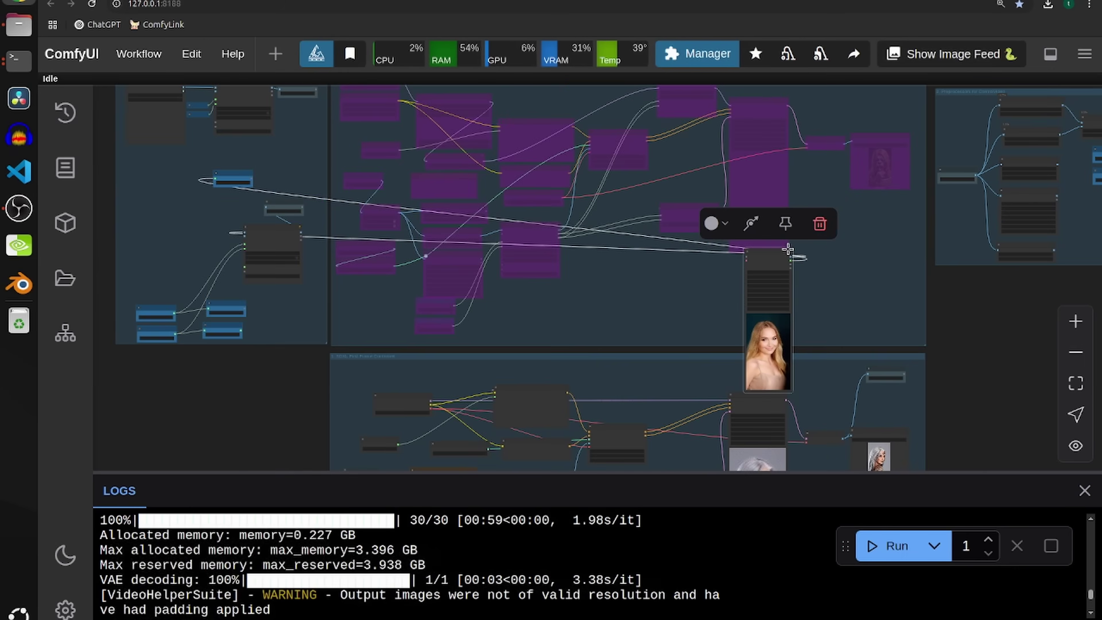
drag(767, 251, 152, 161)
scroll(809, 282, up, 5)
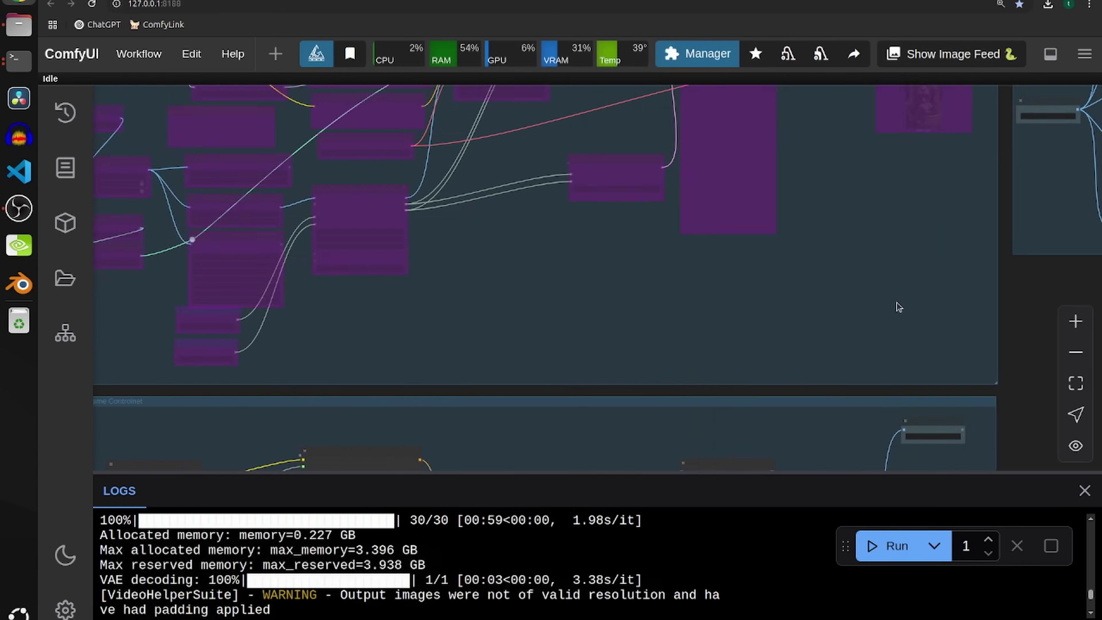
- Enable the 3. Wan Inferencing and 4. Comparison groups in the Fast Groups Bypasser node
drag(889, 303, 347, 293)
scroll(712, 329, down, 2)
scroll(374, 313, down, 2)
drag(811, 345, 562, 391)
scroll(708, 317, down, 3)
scroll(681, 325, up, 5)
scroll(562, 391, down, 3)
scroll(563, 394, down, 2)
drag(556, 330, 563, 337)
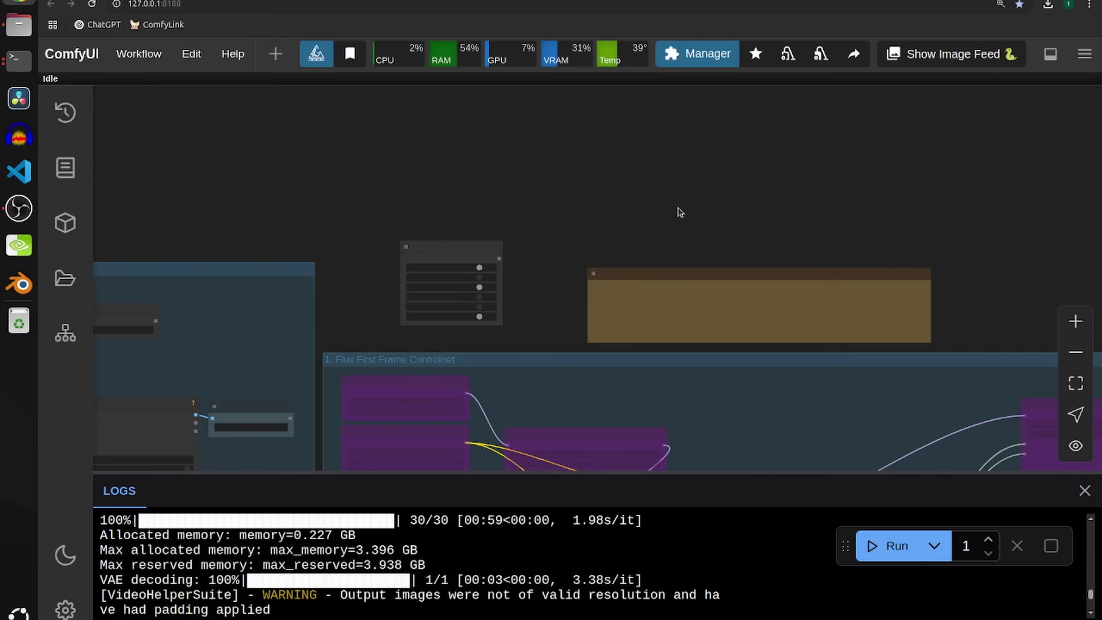
drag(575, 242, 639, 155)
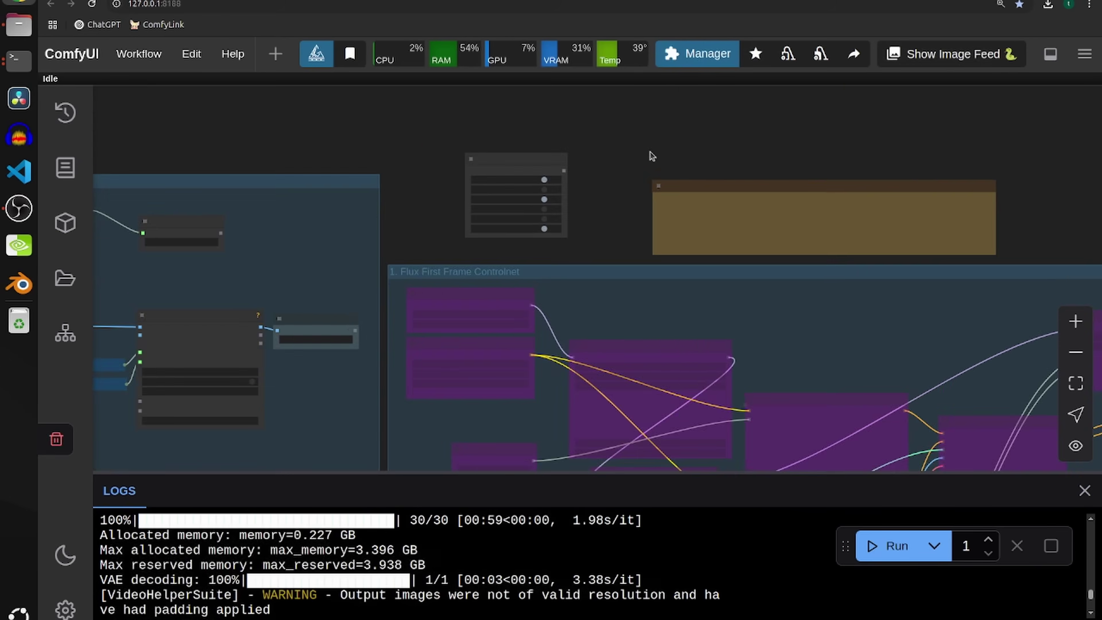
scroll(640, 155, up, 6)
drag(575, 172, 602, 162)
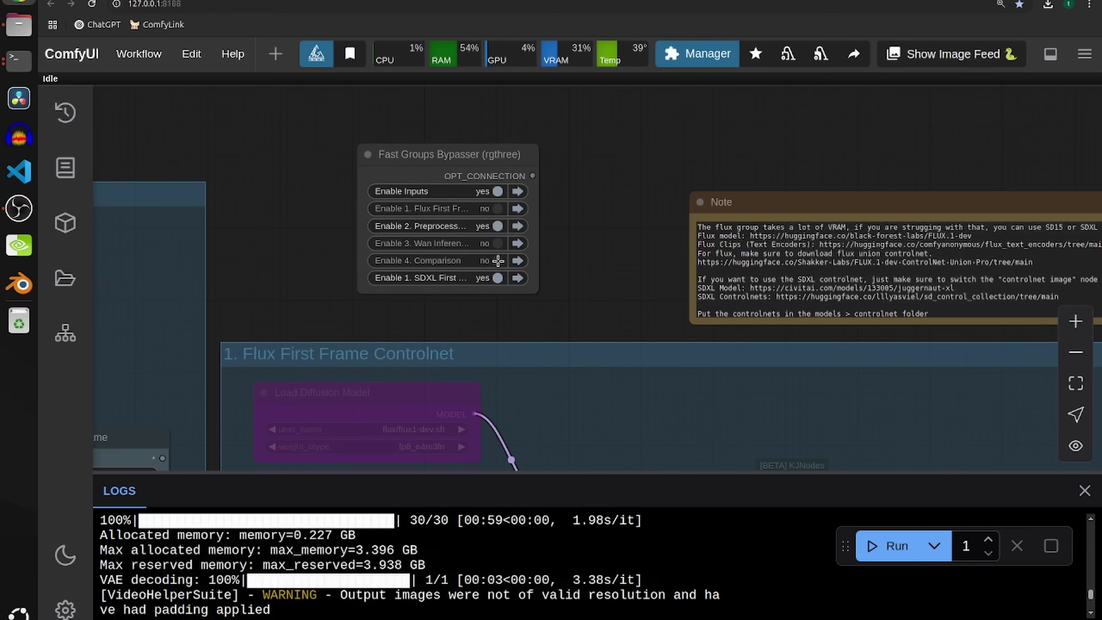
click(493, 241)
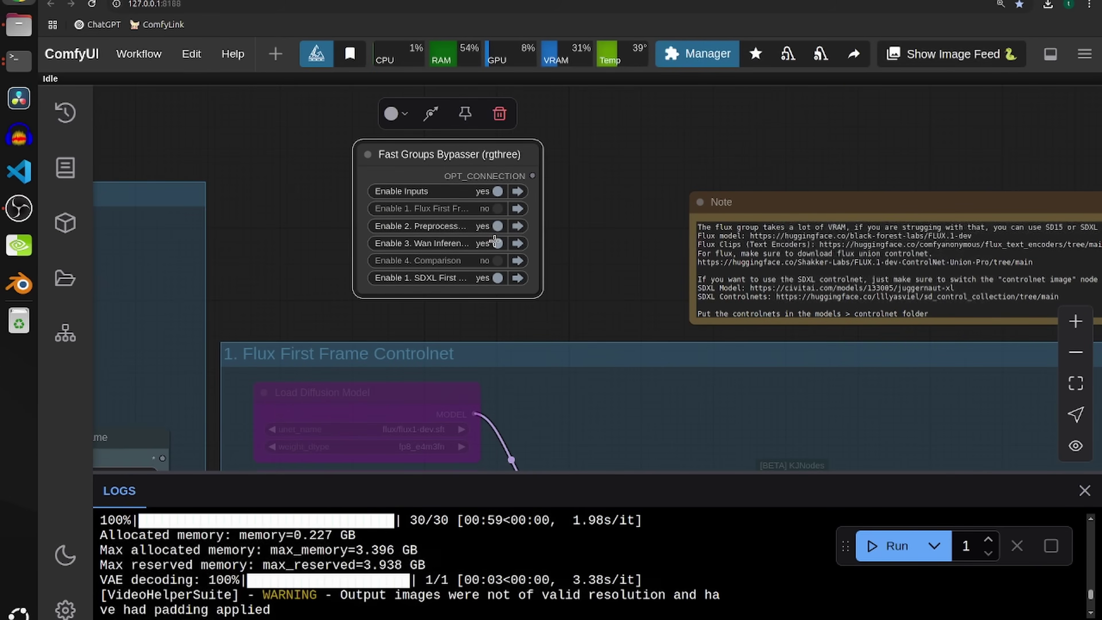
click(497, 261)
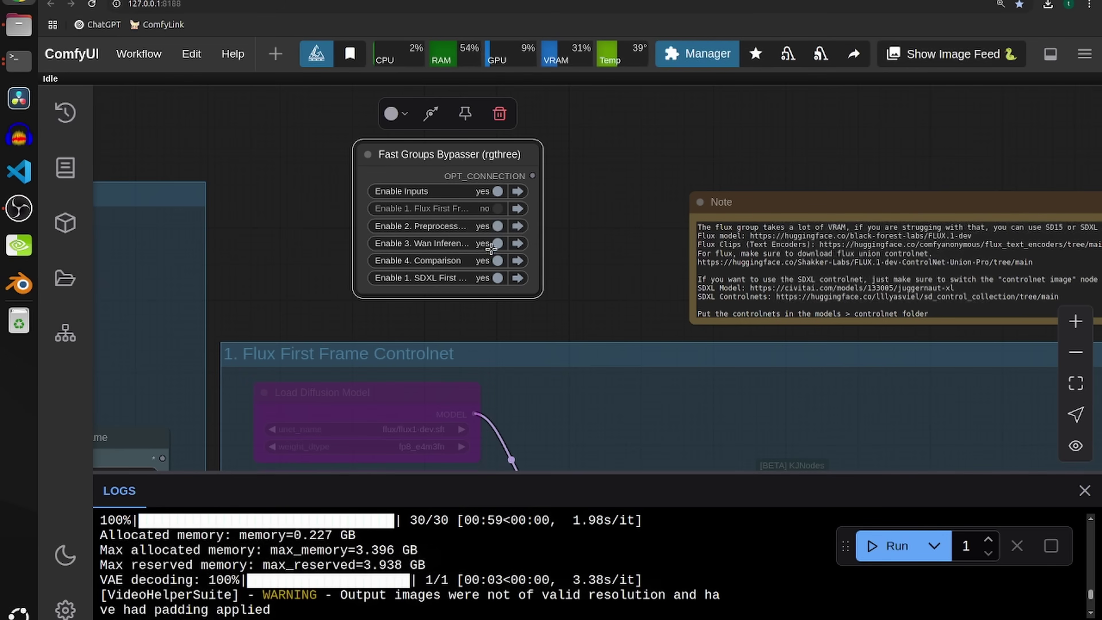
- Run the workflow and follow its execution in the Wan Inferencing group
drag(816, 143, 443, 103)
scroll(786, 106, down, 4)
drag(790, 131, 318, 115)
drag(738, 158, 212, 133)
drag(689, 152, 362, 71)
scroll(514, 134, down, 2)
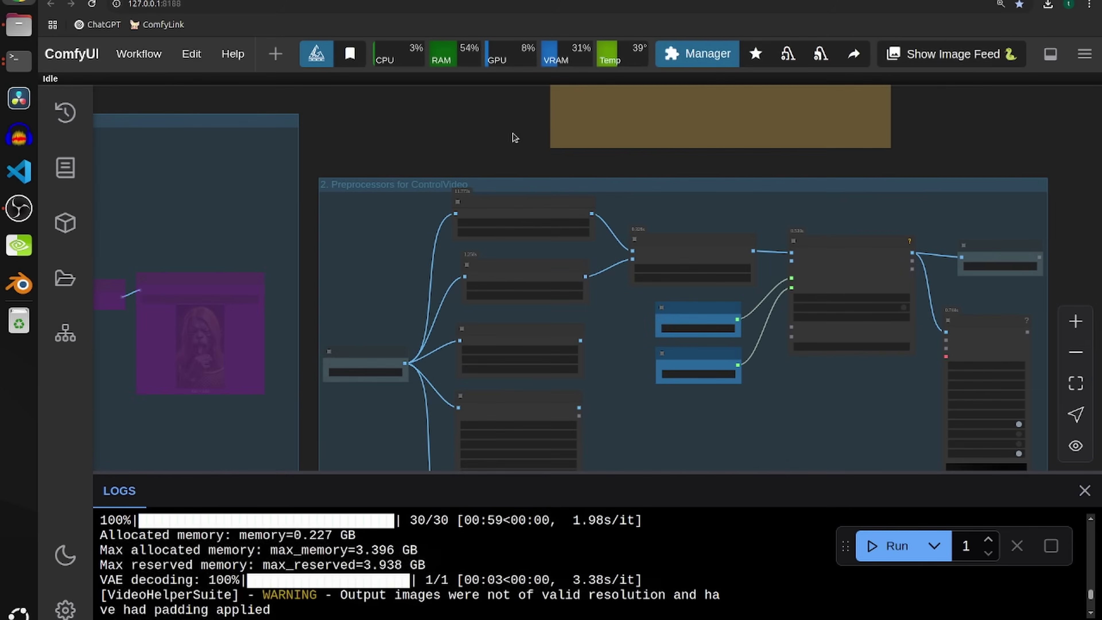
drag(514, 134, 310, 72)
scroll(598, 131, down, 10)
drag(617, 145, 449, 75)
drag(389, 320, 211, 325)
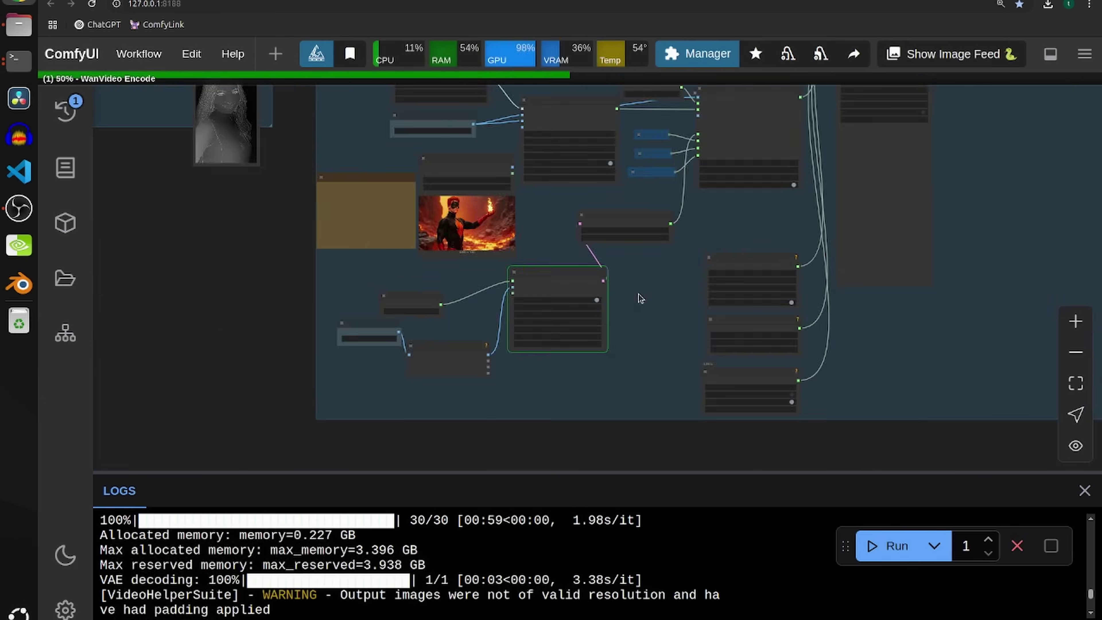
- Review the T5 text encoder, VAE, CLIP encoder and Wan2.1-Fun Control model links in the Note above the Wan Inferencing group
scroll(433, 278, up, 4)
scroll(434, 278, down, 4)
drag(408, 238, 517, 387)
scroll(470, 252, up, 4)
drag(486, 183, 426, 349)
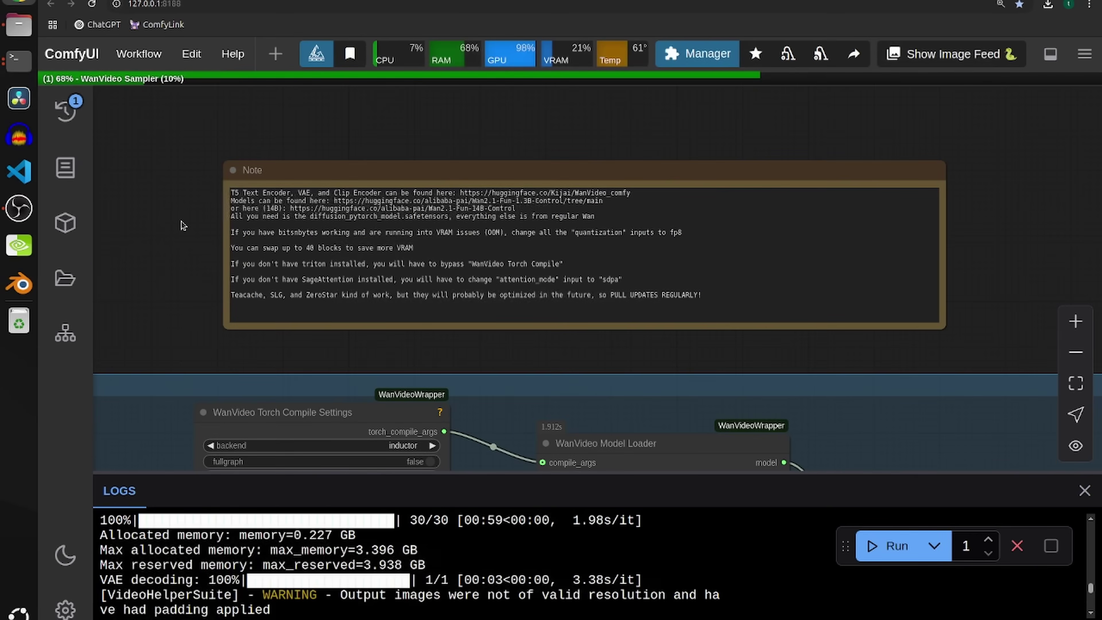
scroll(183, 226, down, 1)
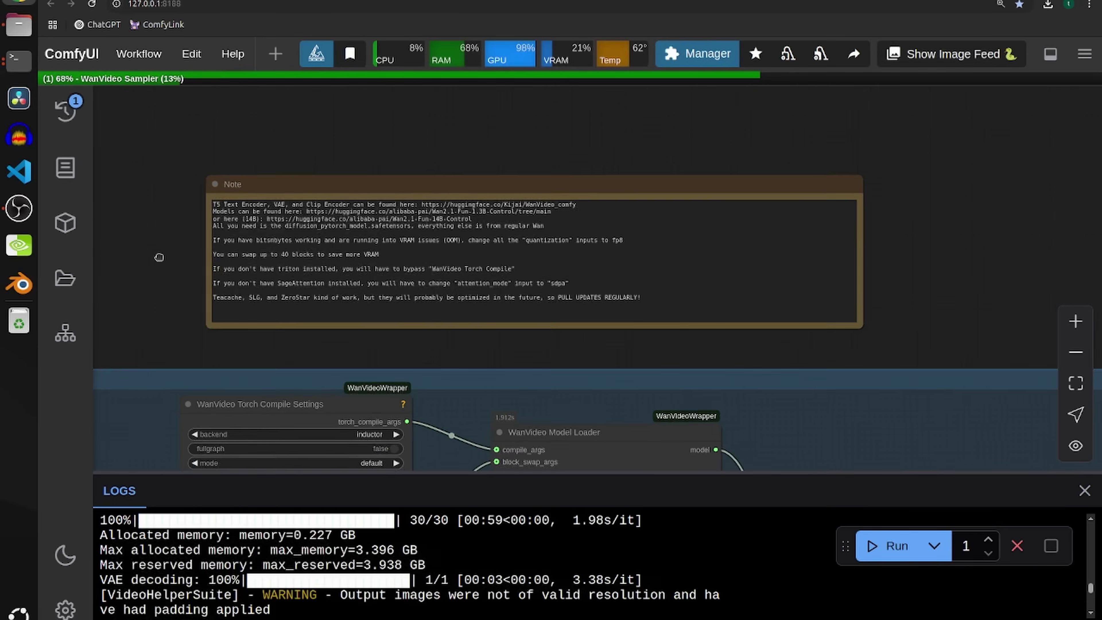
scroll(122, 251, up, 3)
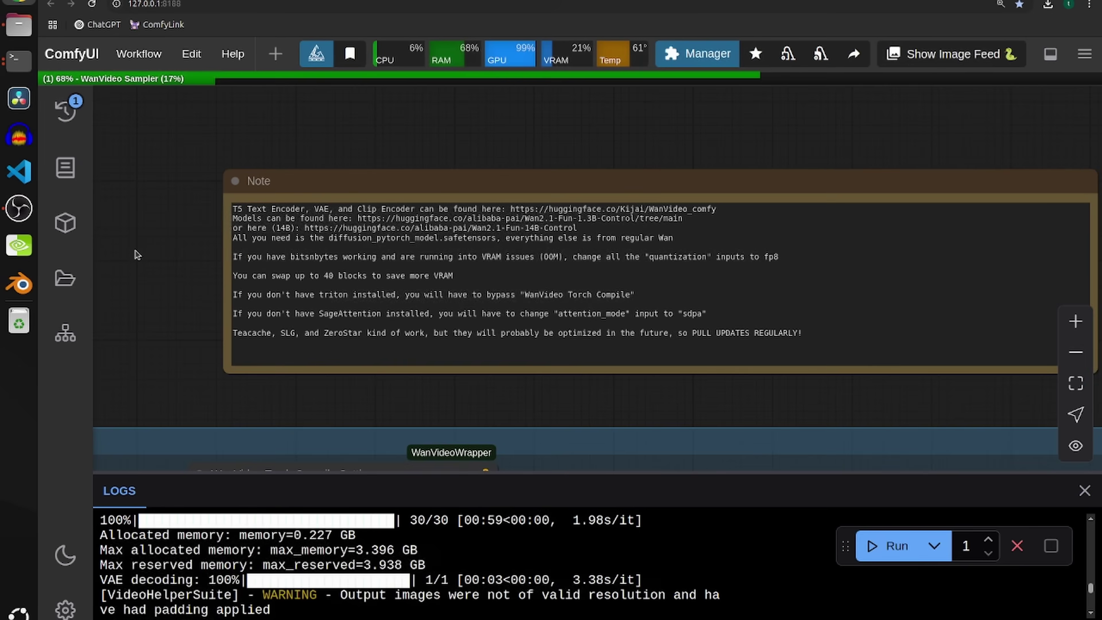
drag(138, 254, 118, 255)
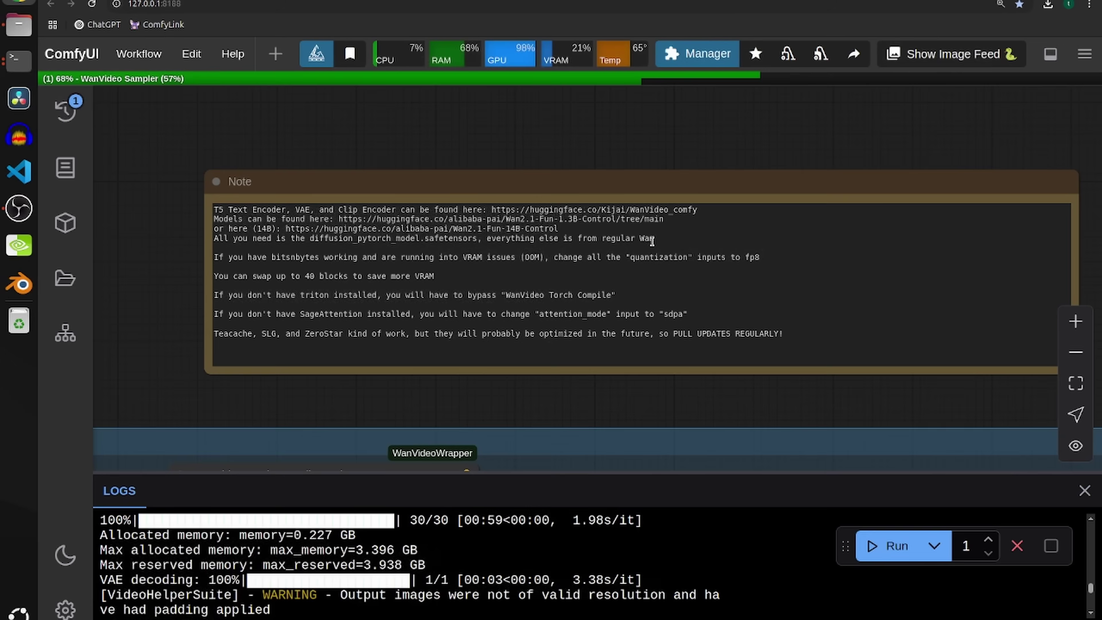
drag(705, 209, 226, 209)
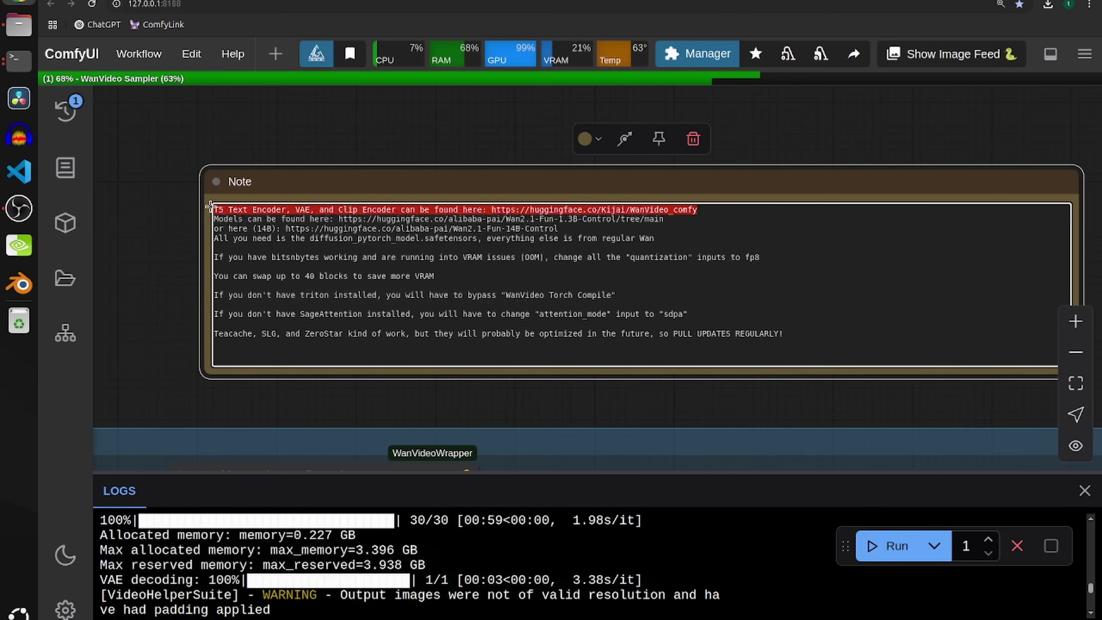
click(534, 212)
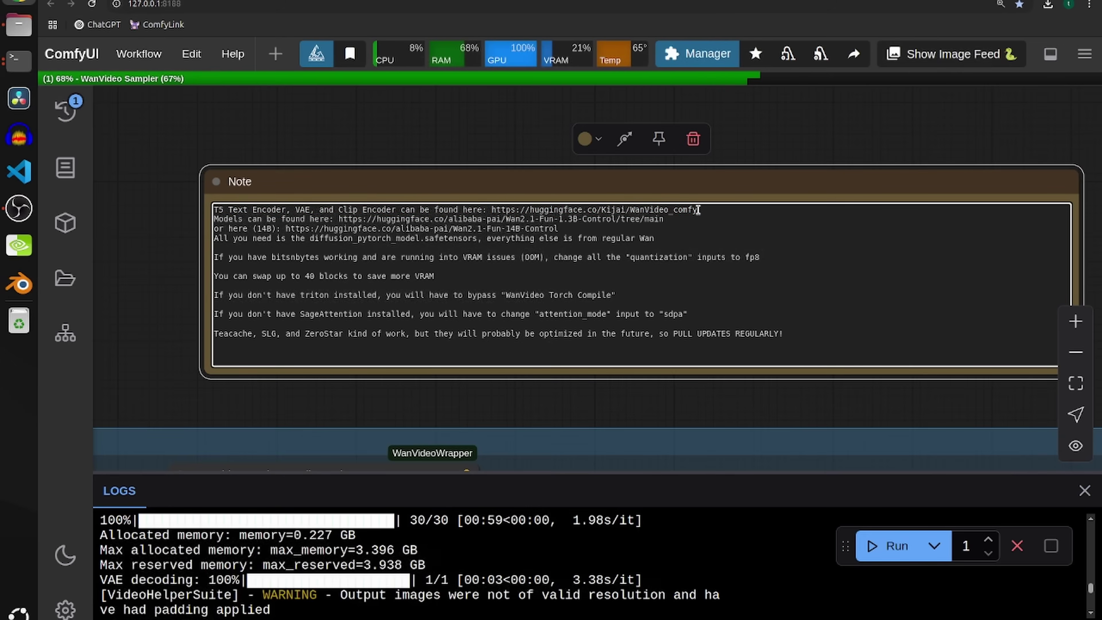
drag(698, 211, 278, 197)
click(341, 229)
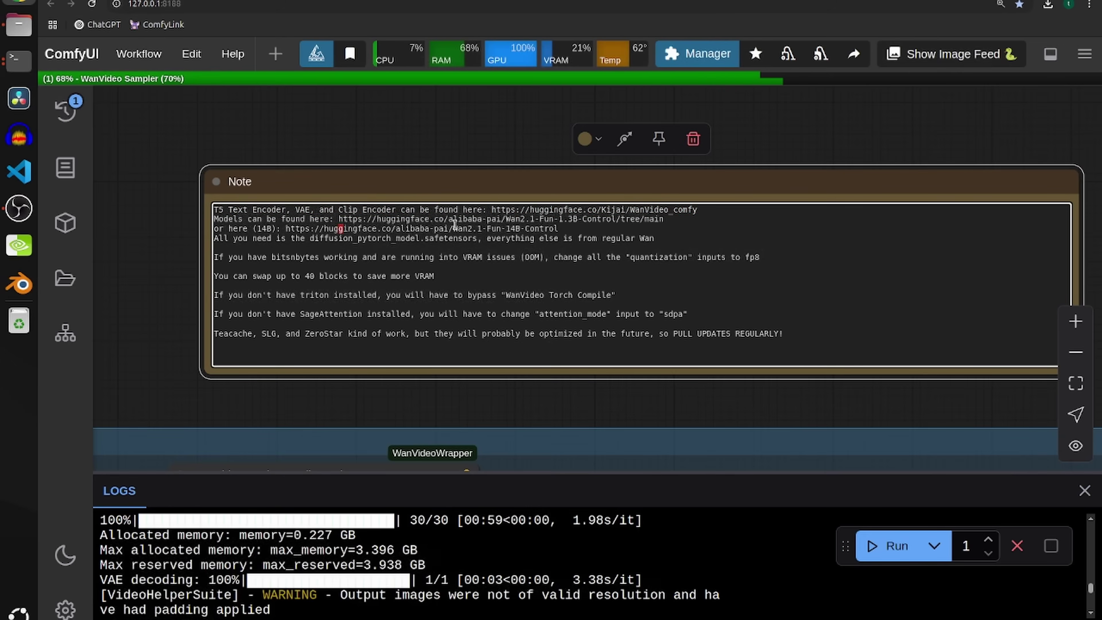
click(559, 231)
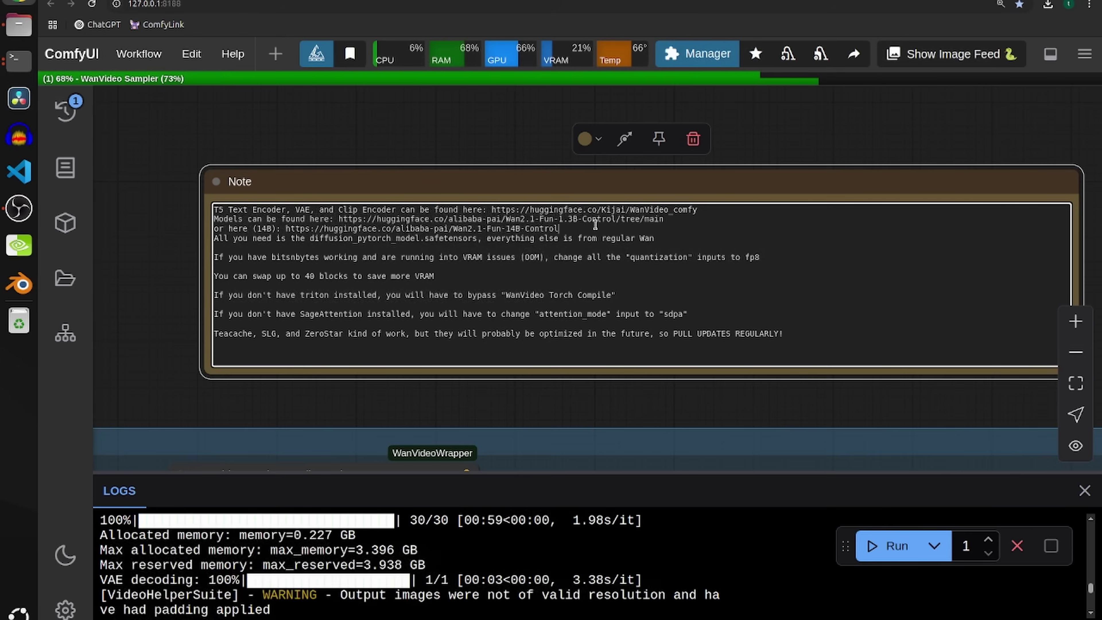
drag(669, 218, 277, 228)
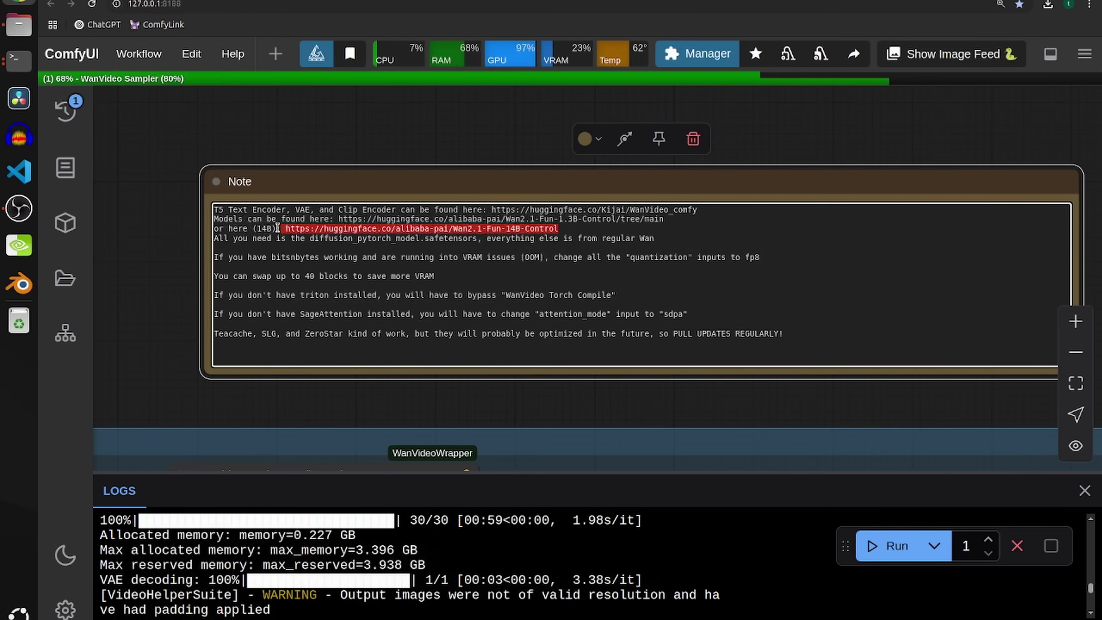
click(332, 227)
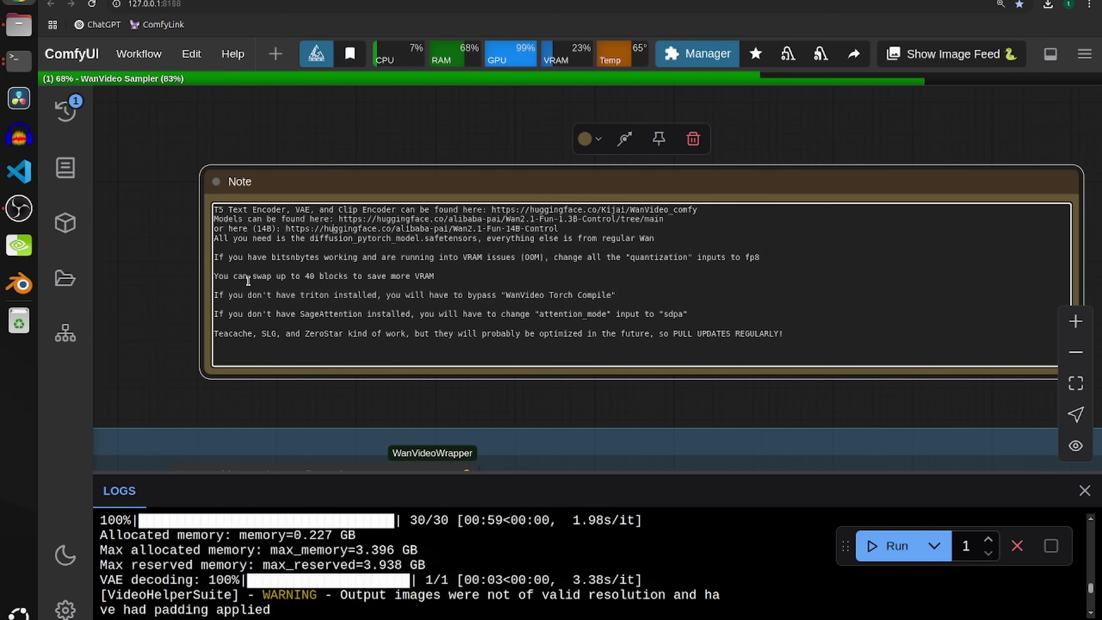
- Read the Note's advice on quantization, block swapping, Torch Compile, SageAttention and updates
drag(793, 334, 295, 258)
click(313, 277)
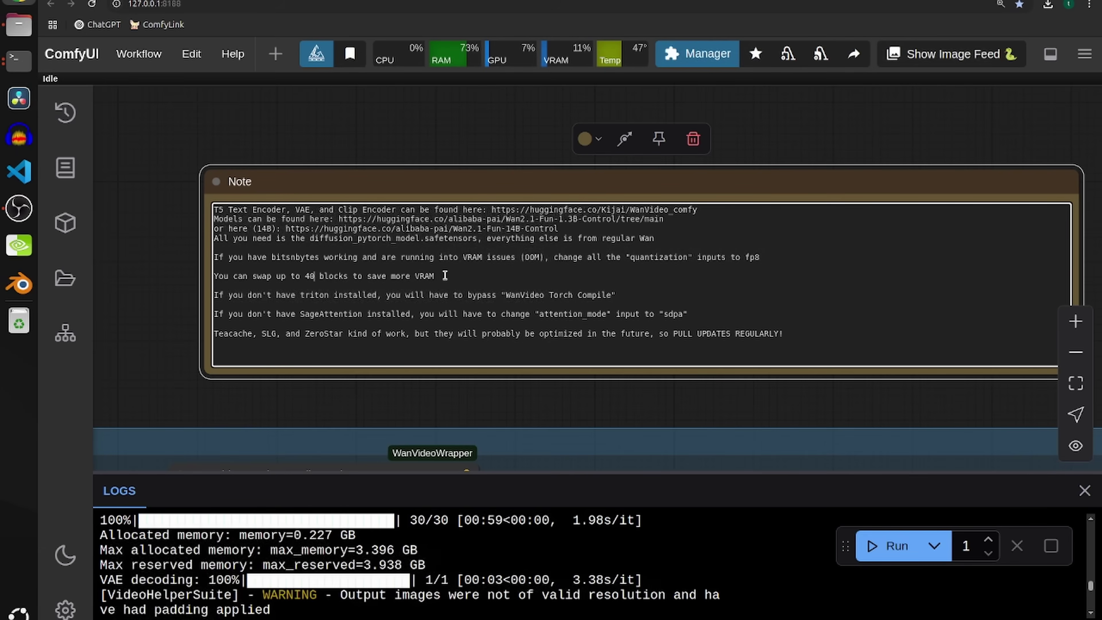
scroll(161, 235, down, 5)
drag(146, 294, 182, 259)
scroll(198, 219, up, 4)
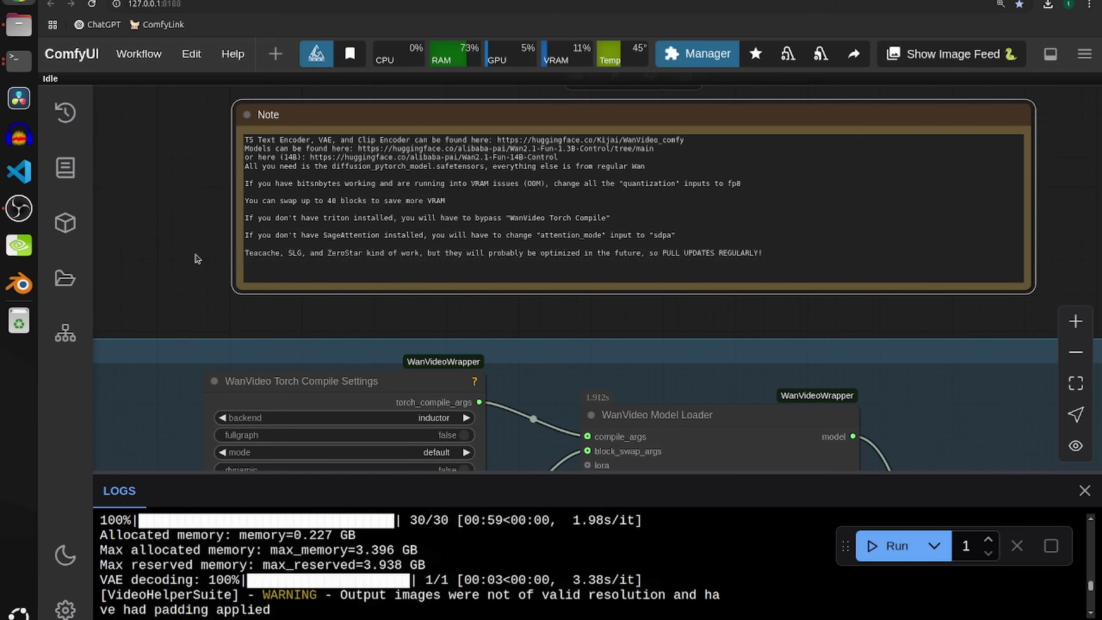
scroll(197, 259, down, 3)
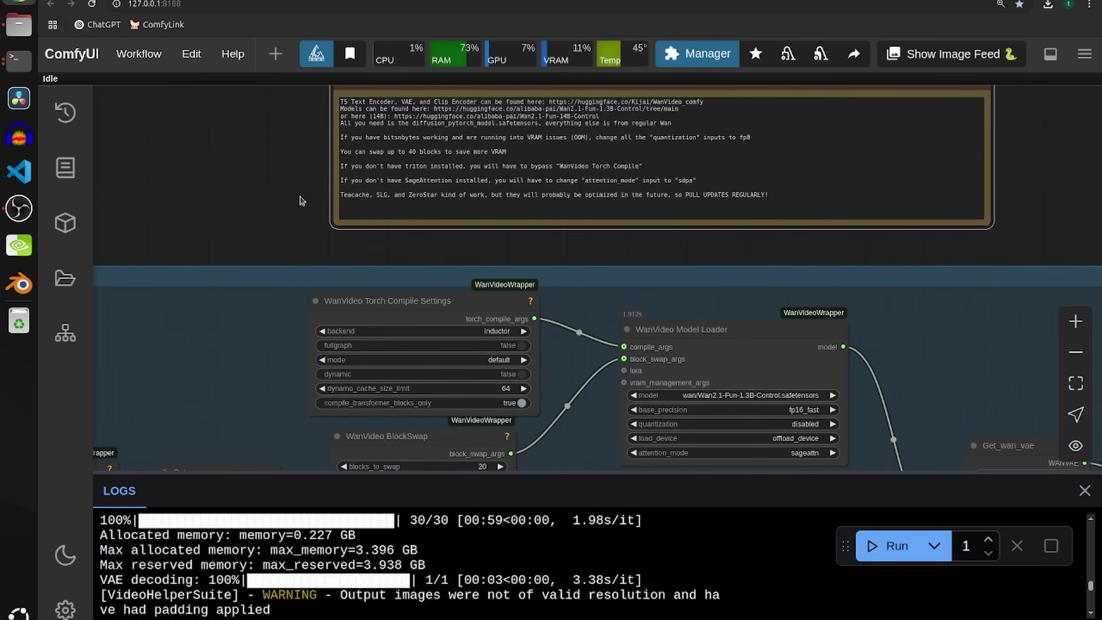
- Examine the comparison video showing the original, controlnet image, control video and output side by side
drag(298, 211, 123, 159)
scroll(425, 236, down, 2)
scroll(424, 236, up, 2)
drag(345, 205, 392, 134)
drag(450, 348, 439, 184)
scroll(436, 243, down, 2)
scroll(447, 339, up, 3)
drag(444, 346, 208, 183)
scroll(750, 280, down, 3)
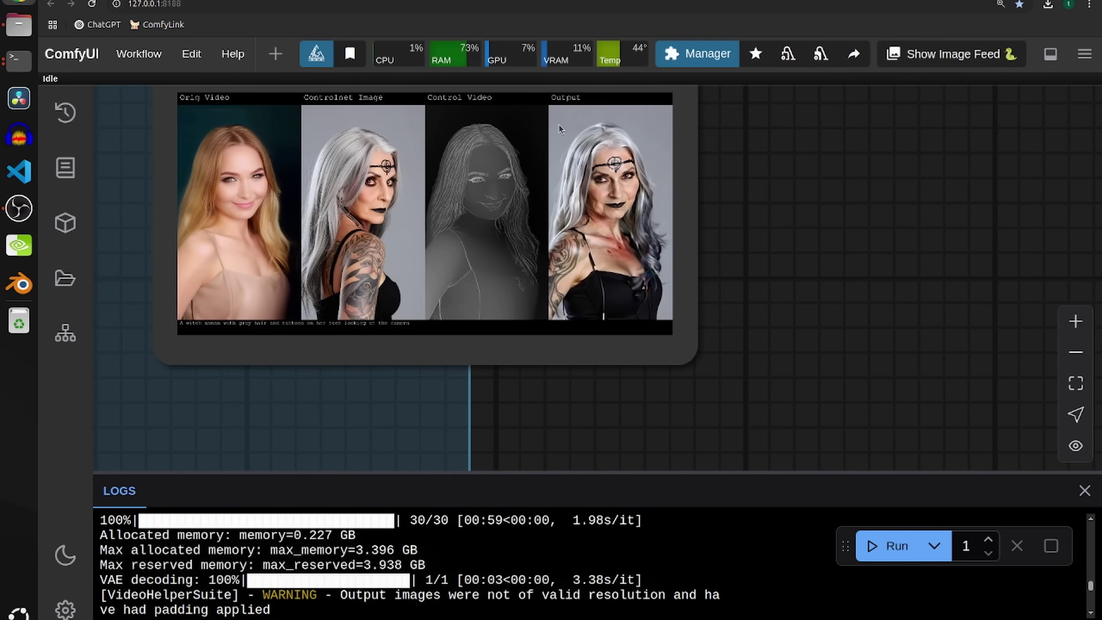
scroll(559, 124, up, 5)
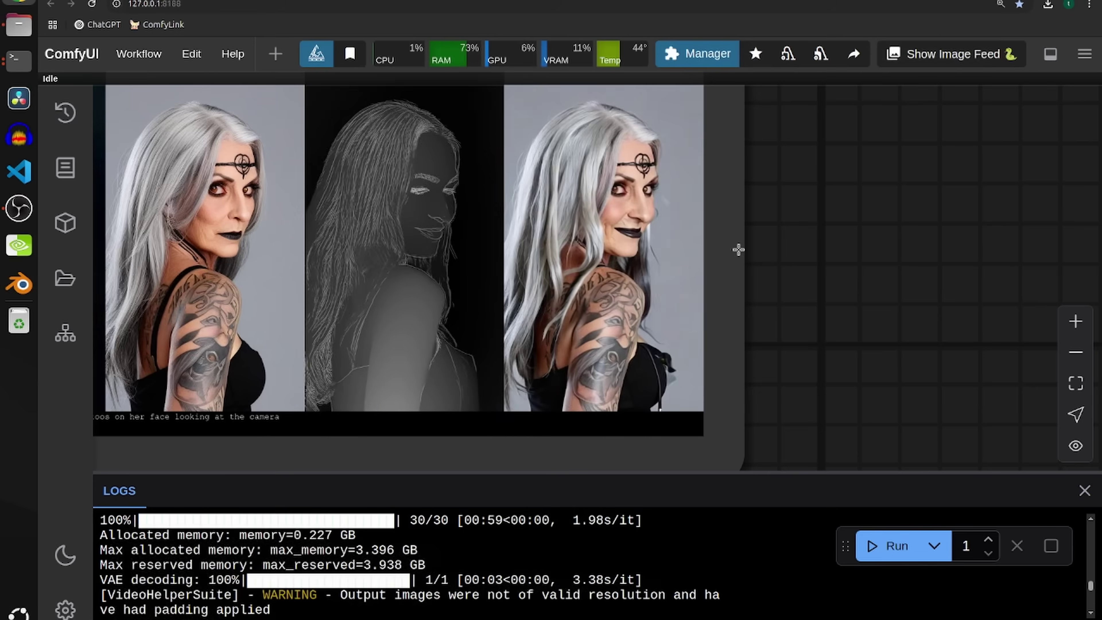
- Inspect the Add Label nodes in the Comparison group, including the one fed by Get_pos_prompt
drag(775, 266, 959, 242)
scroll(960, 242, down, 1)
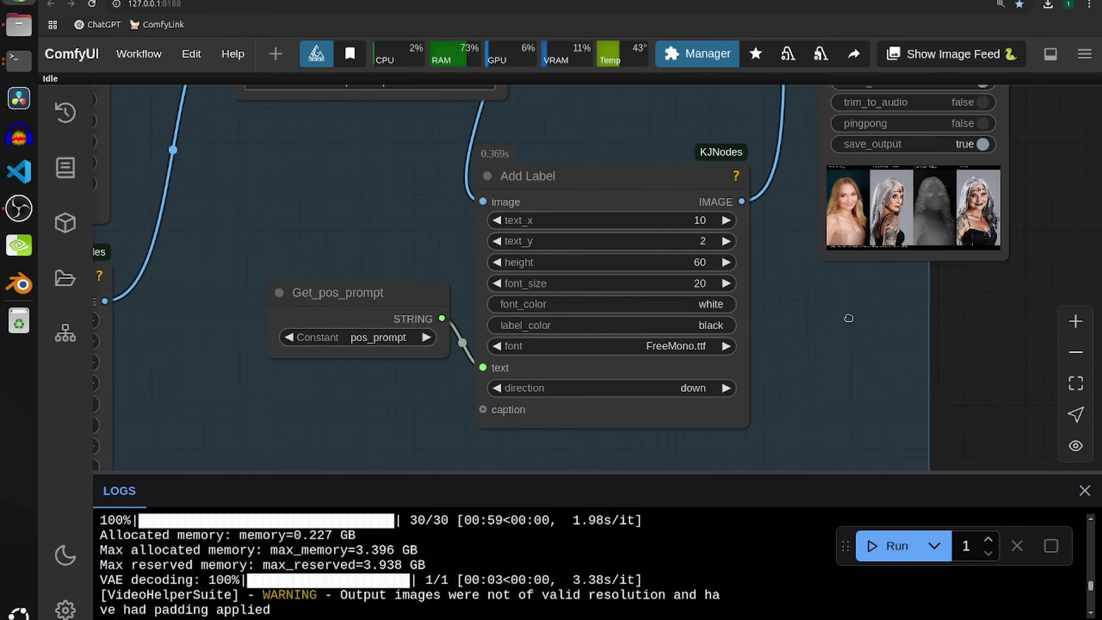
drag(849, 318, 895, 307)
scroll(889, 309, down, 3)
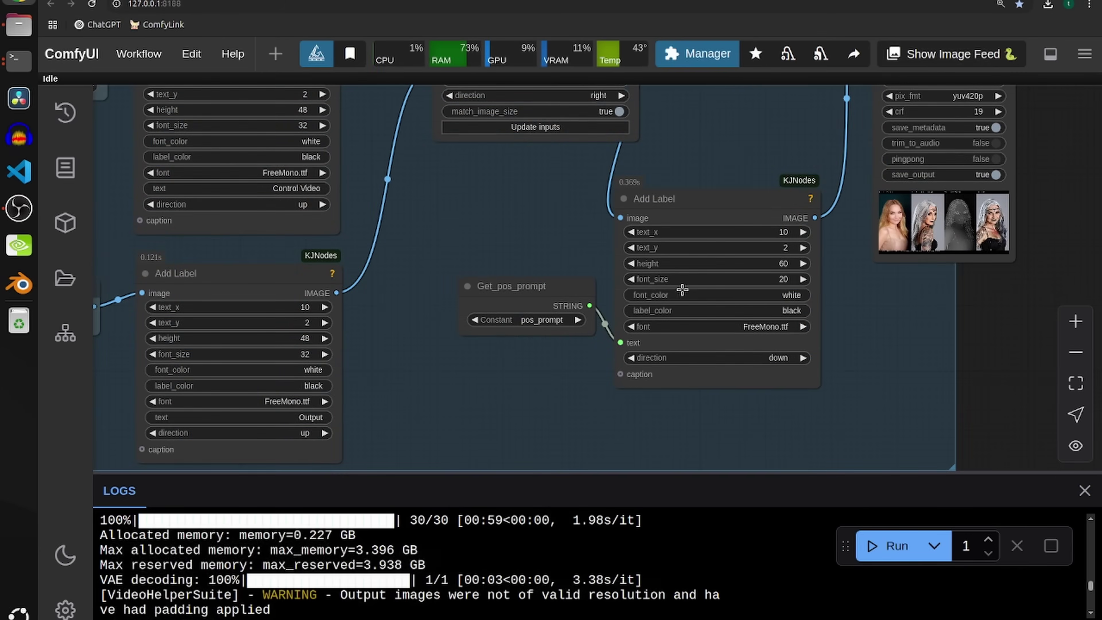
- Look back over the workflow from the Comparison group to the SDXL first-frame group
drag(451, 382, 564, 357)
scroll(562, 357, down, 6)
drag(299, 374, 492, 357)
scroll(491, 355, down, 3)
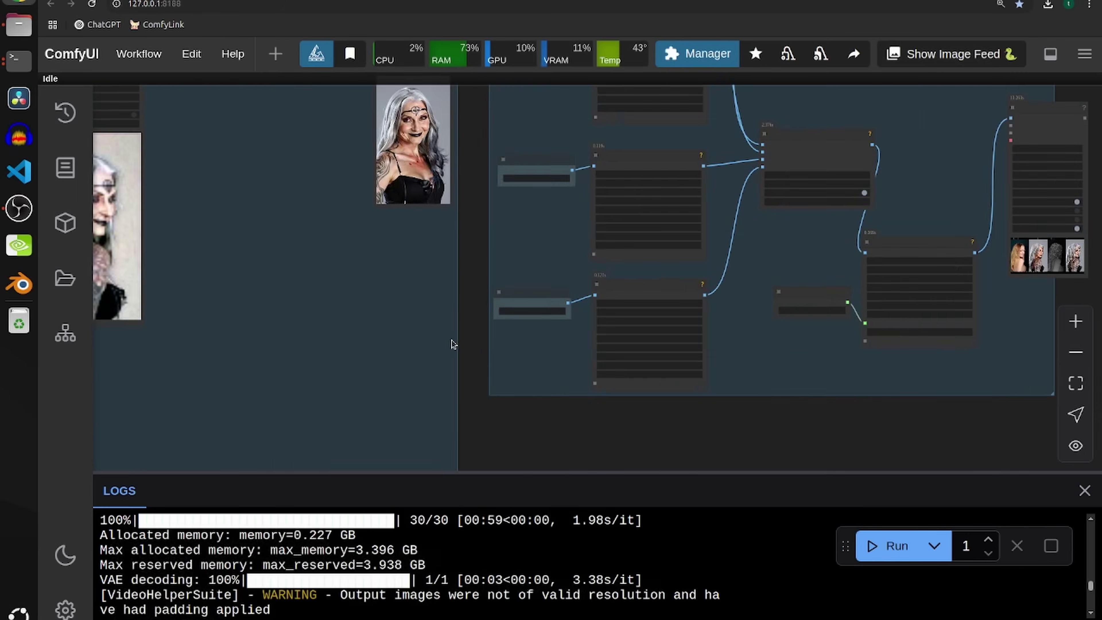
drag(353, 355, 618, 293)
scroll(601, 292, up, 5)
drag(321, 351, 798, 306)
scroll(797, 306, down, 4)
drag(404, 343, 703, 387)
scroll(288, 302, down, 5)
drag(133, 265, 497, 320)
drag(396, 312, 762, 283)
drag(497, 254, 774, 261)
- Examine the preprocessor, Resize Image and Empty Latent Image nodes in the SDXL first-frame group
scroll(601, 330, up, 17)
drag(374, 196, 409, 212)
scroll(410, 212, down, 6)
drag(657, 398, 313, 307)
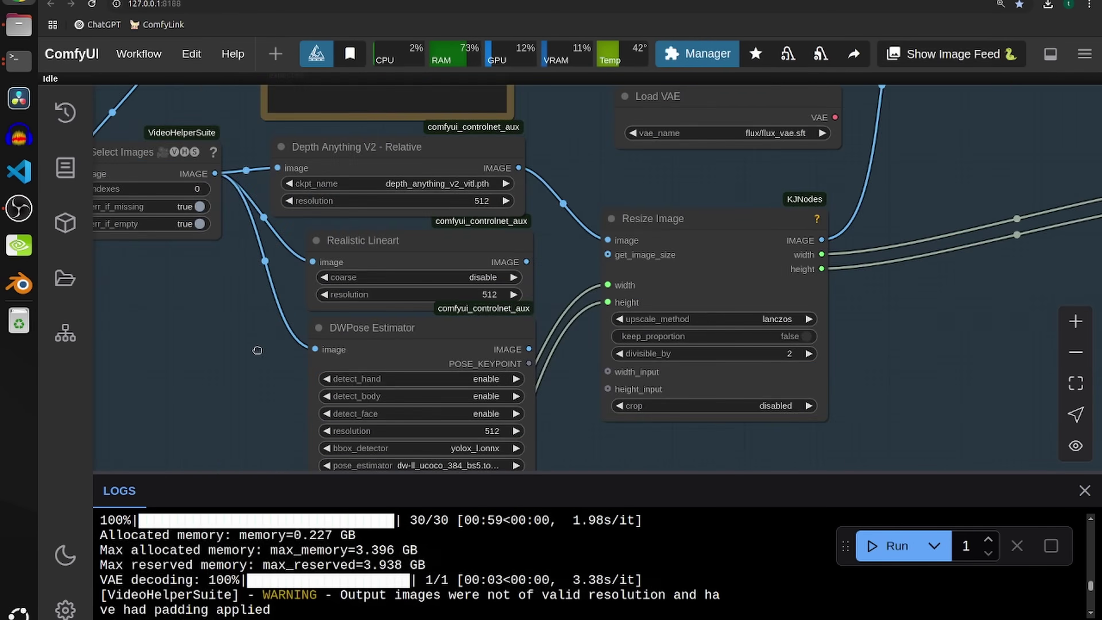
drag(238, 304, 319, 459)
drag(265, 173, 840, 342)
scroll(418, 250, down, 6)
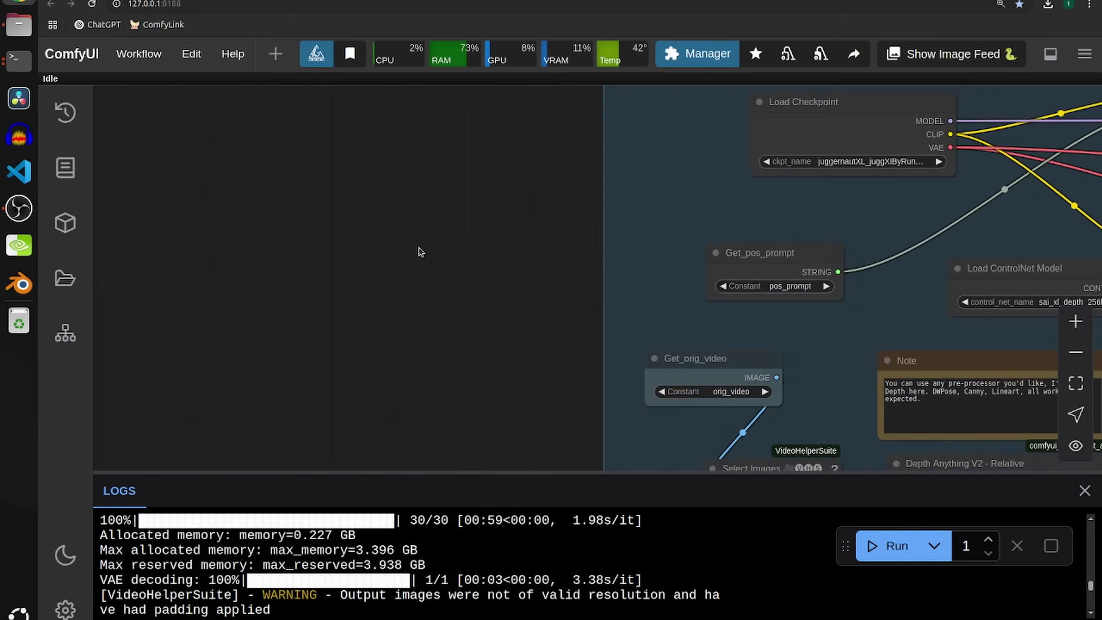
drag(418, 250, 524, 532)
text(A)
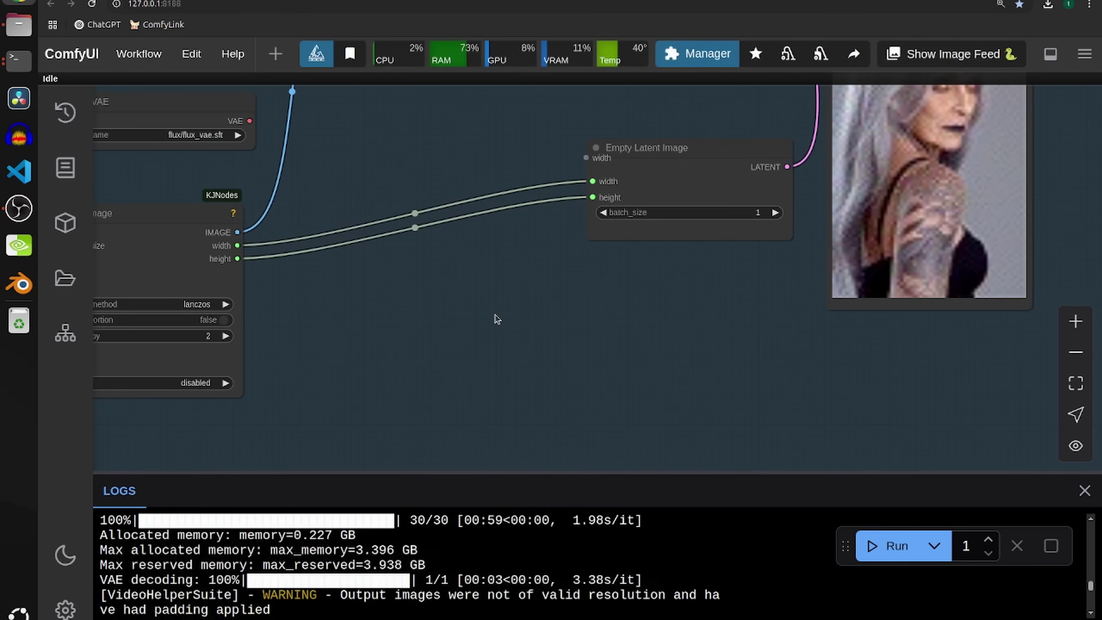
drag(497, 315, 305, 382)
drag(207, 393, 691, 347)
scroll(642, 362, up, 4)
drag(620, 365, 896, 288)
scroll(895, 287, down, 1)
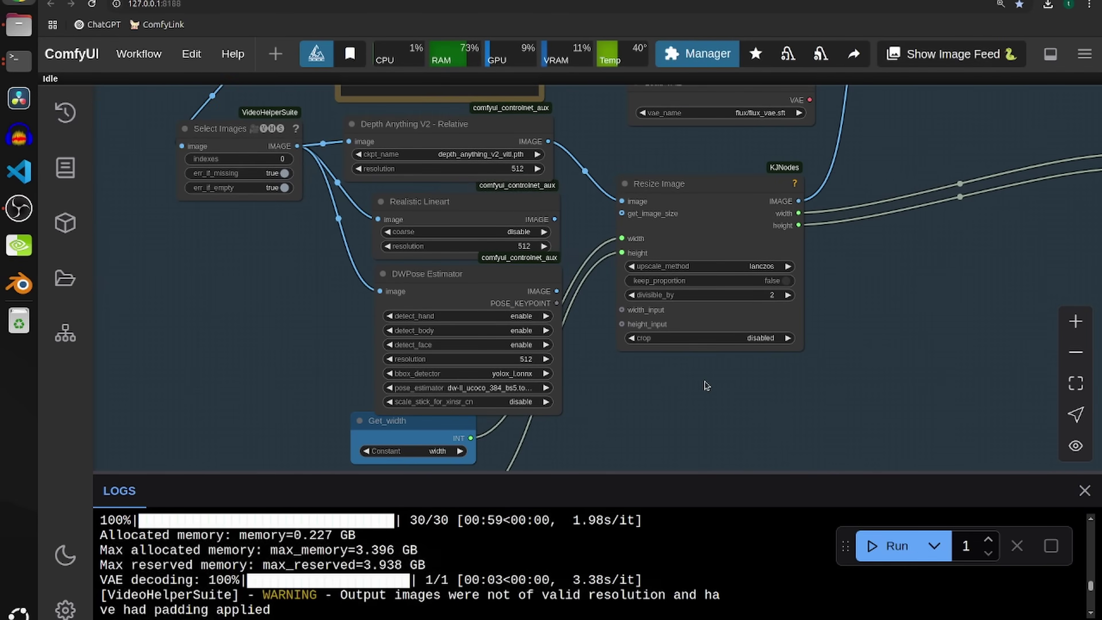
- Check the source video preview and its loading settings, along with the connected Resize Image node
scroll(530, 438, down, 5)
drag(362, 371, 458, 561)
drag(313, 349, 382, 521)
drag(266, 208, 319, 337)
drag(125, 273, 409, 352)
scroll(409, 352, up, 6)
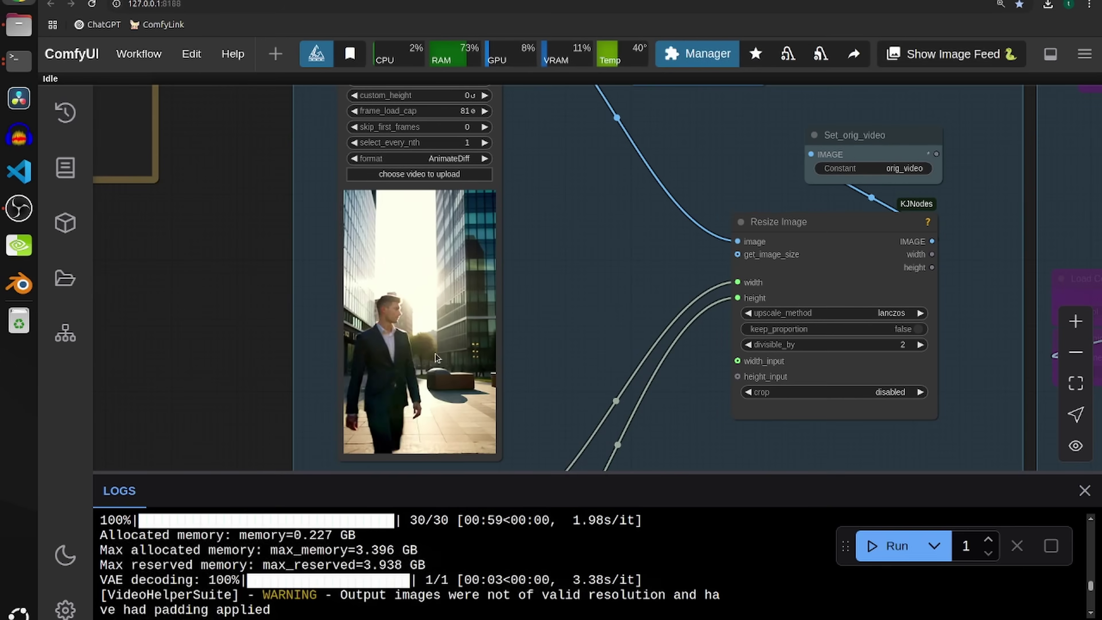
drag(548, 280, 552, 361)
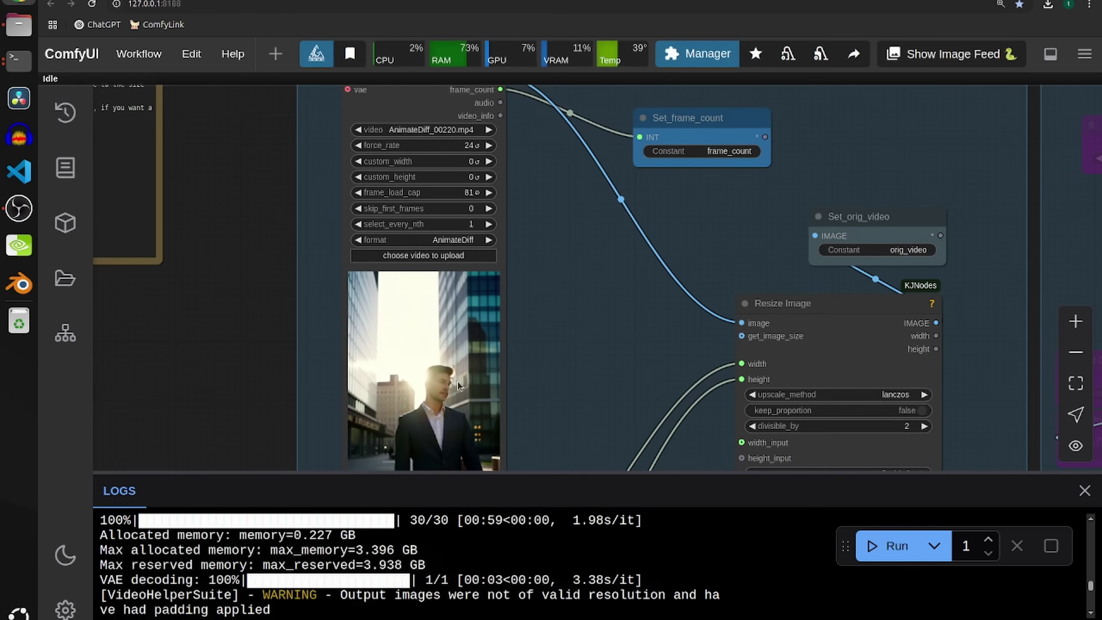
scroll(556, 334, down, 3)
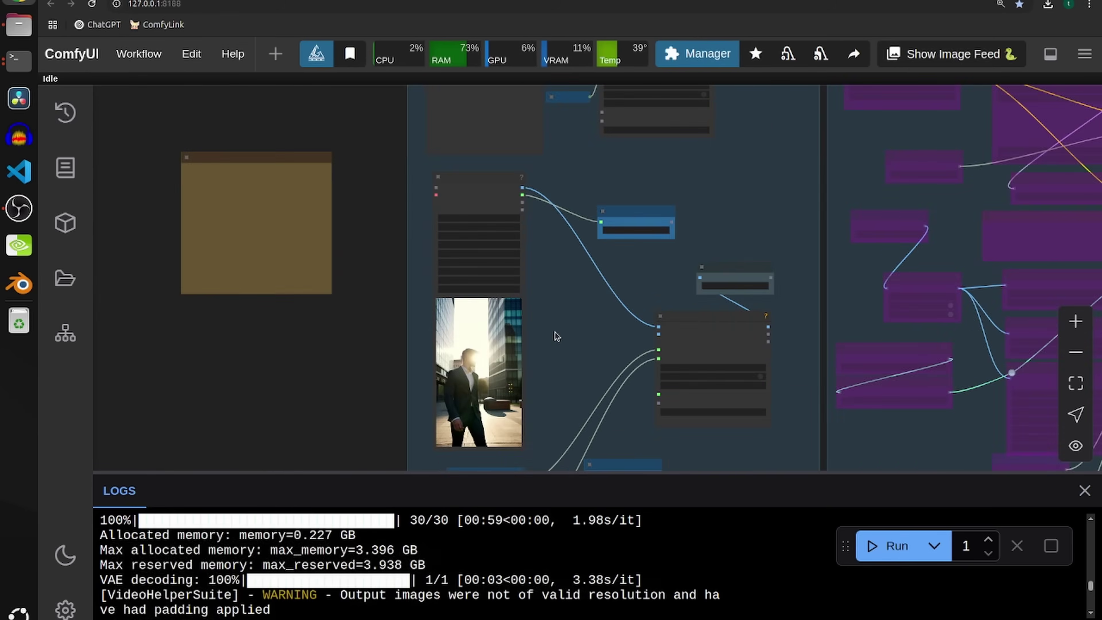
- Set the SDXL group's ControlNet model to t2i_openpose_sdxl.sft and connect the DWPose Estimator's image output to Resize Image
scroll(555, 337, down, 4)
drag(577, 304, 347, 112)
drag(781, 461, 567, 360)
scroll(567, 360, up, 6)
scroll(463, 415, up, 5)
drag(463, 414, 484, 448)
click(399, 248)
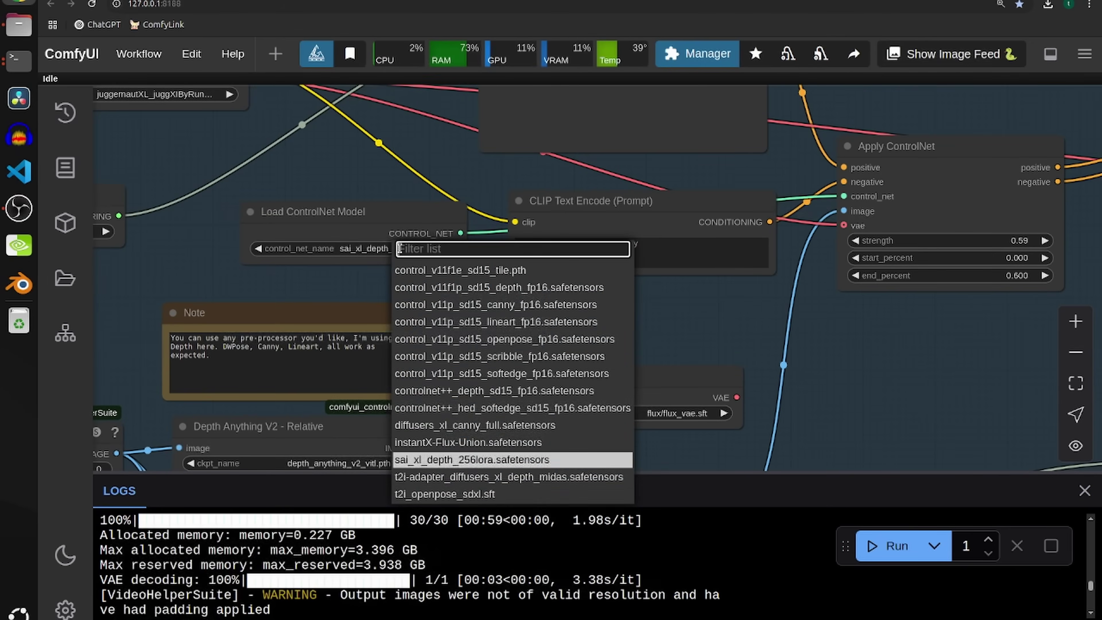
click(448, 495)
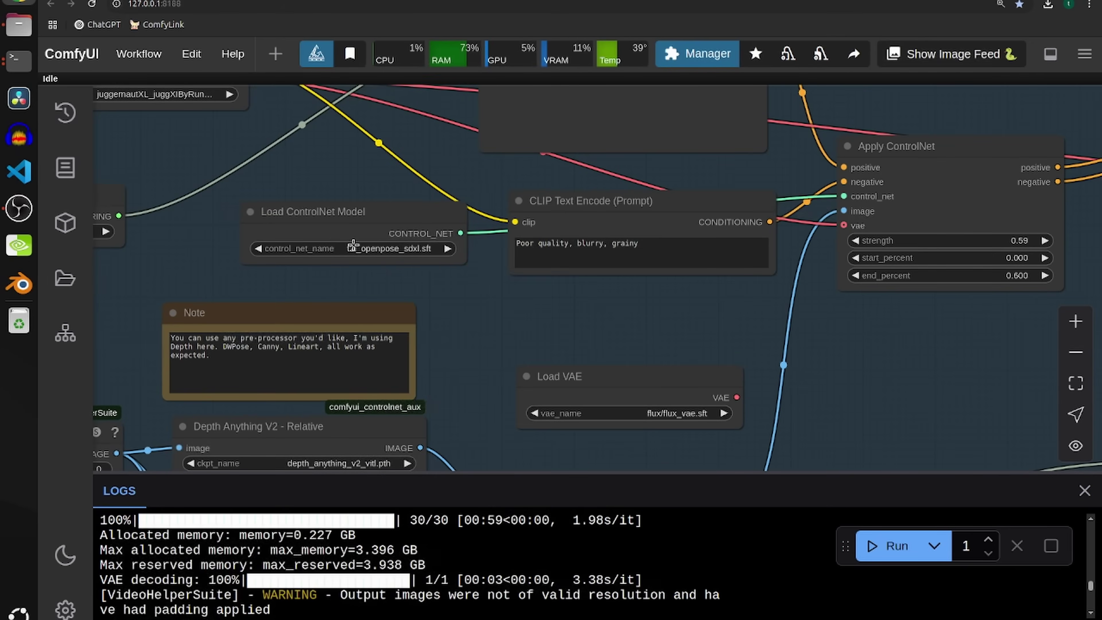
drag(406, 470, 493, 178)
drag(518, 308, 597, 200)
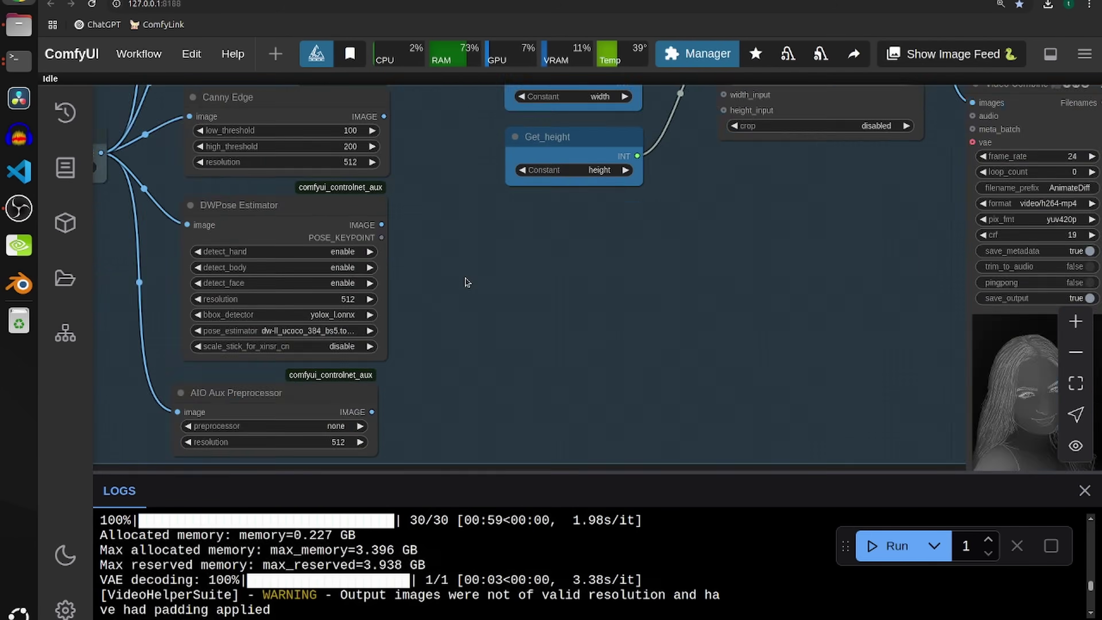
- Feed the DWPose Estimator output into the control video chain and run the workflow
drag(467, 281, 729, 141)
scroll(502, 343, down, 2)
scroll(659, 229, down, 5)
drag(237, 296, 558, 294)
scroll(436, 356, down, 3)
drag(291, 403, 573, 300)
scroll(573, 301, down, 2)
scroll(560, 287, up, 1)
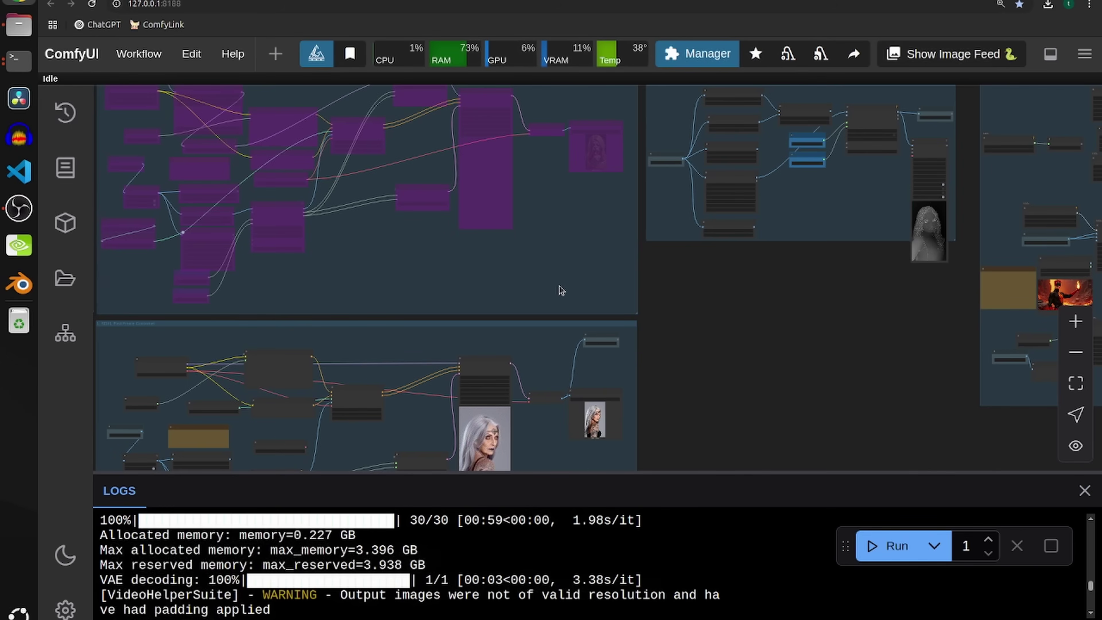
key(ctrl+Return)
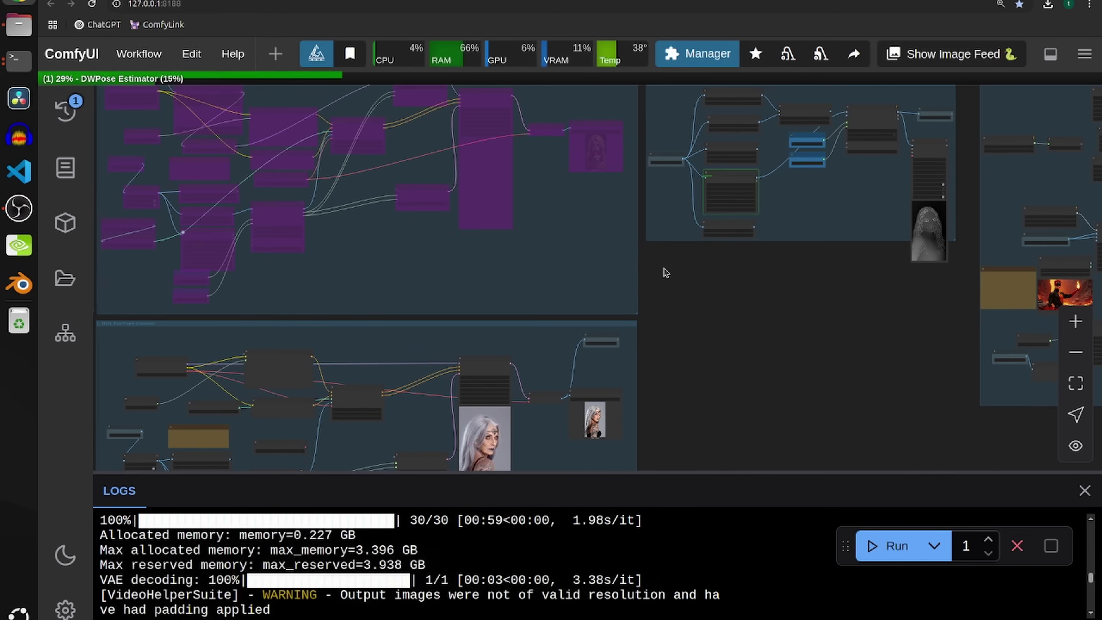
- Compare the generated 480 × 832 first frame with the source video beside it
scroll(773, 316, up, 1)
drag(795, 318, 794, 298)
scroll(794, 299, down, 3)
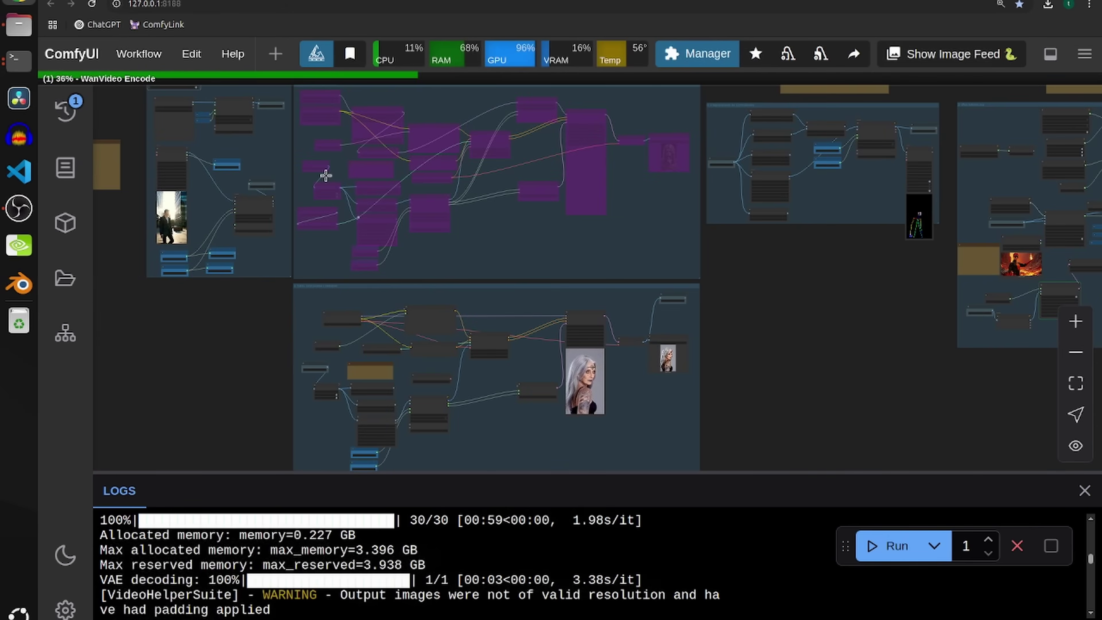
drag(182, 148, 885, 153)
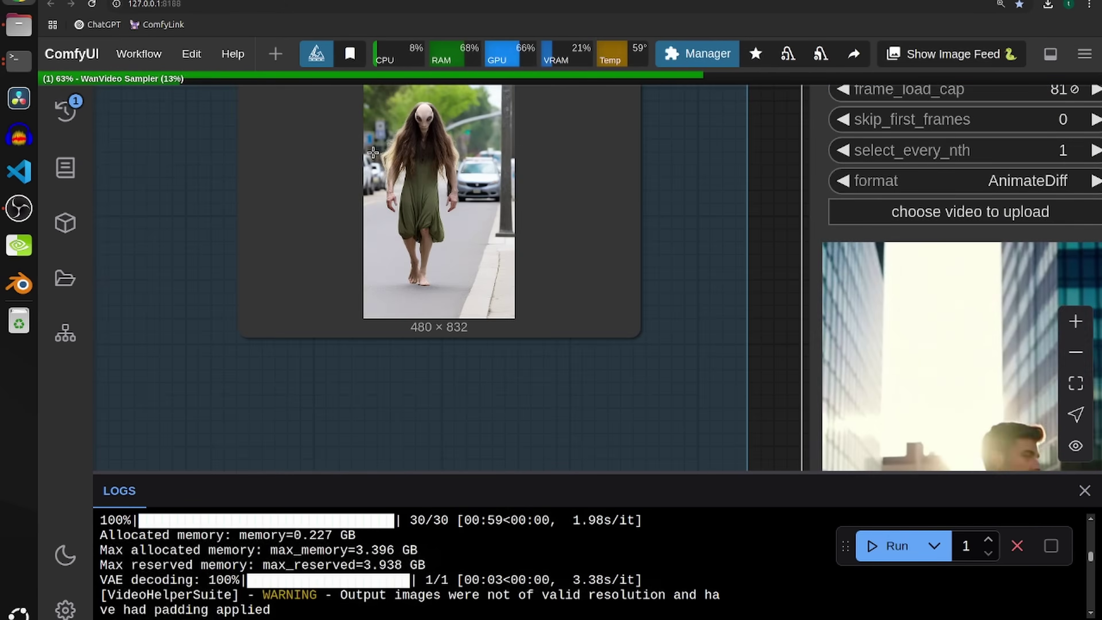
scroll(406, 155, up, 3)
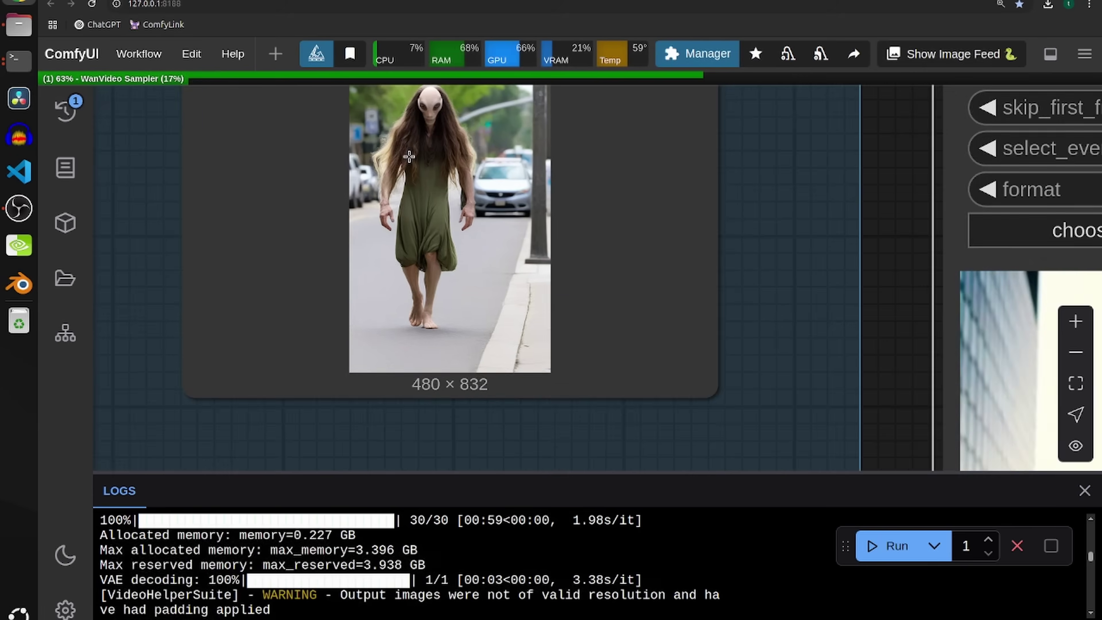
scroll(409, 156, down, 4)
scroll(409, 156, down, 3)
scroll(441, 190, down, 9)
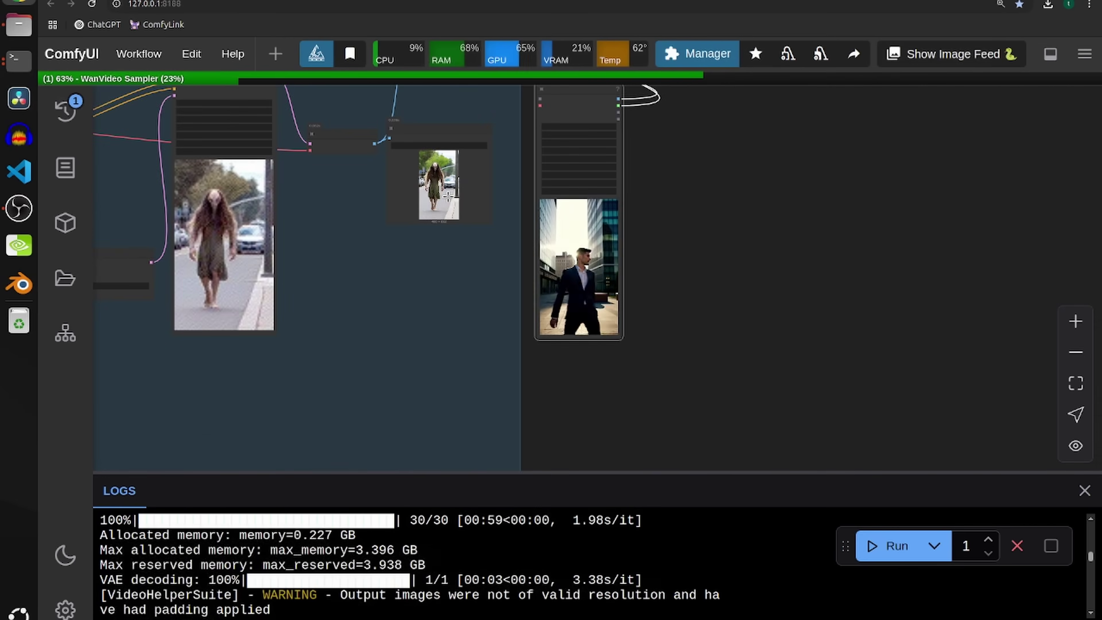
drag(847, 238, 760, 295)
scroll(431, 263, up, 3)
scroll(369, 342, up, 2)
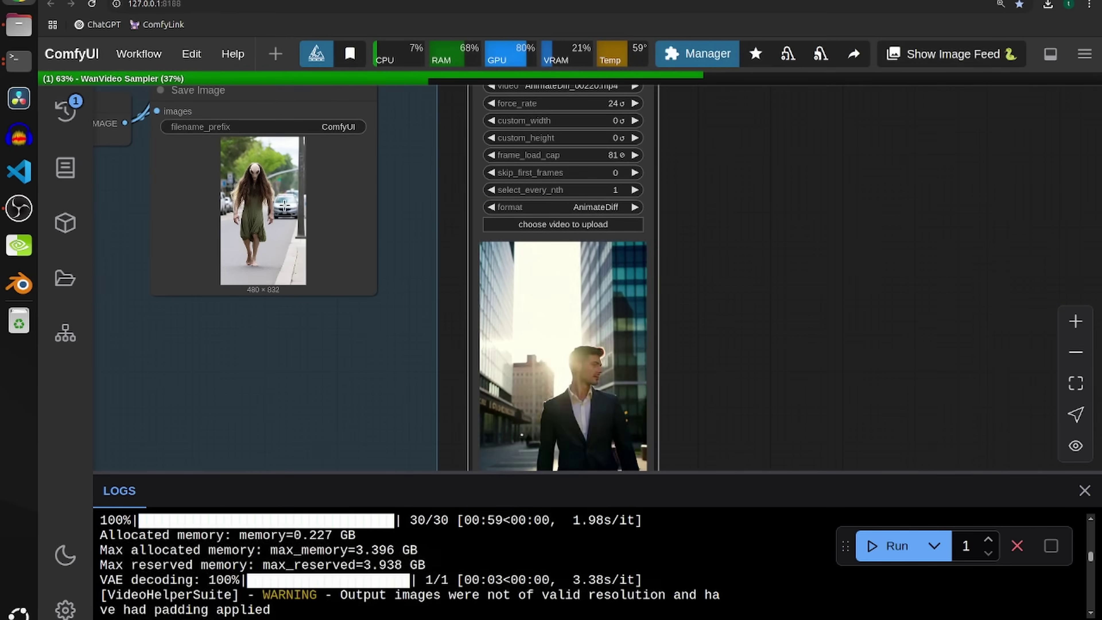
scroll(295, 191, down, 5)
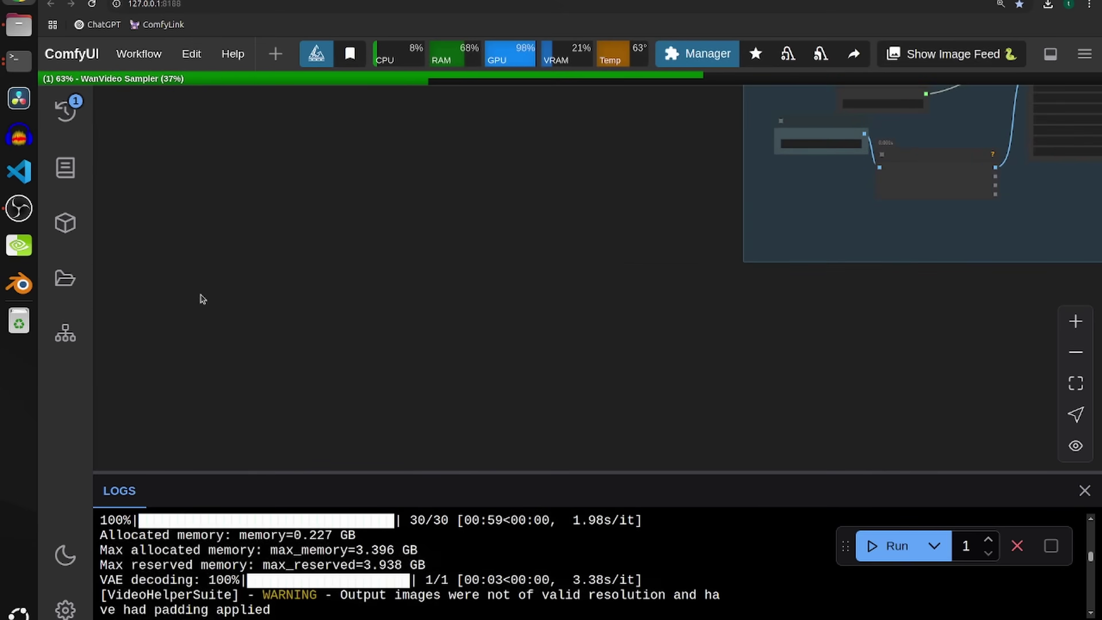
- Inspect the Wan output video and the side-by-side video at the end of the Comparison group
scroll(551, 305, up, 5)
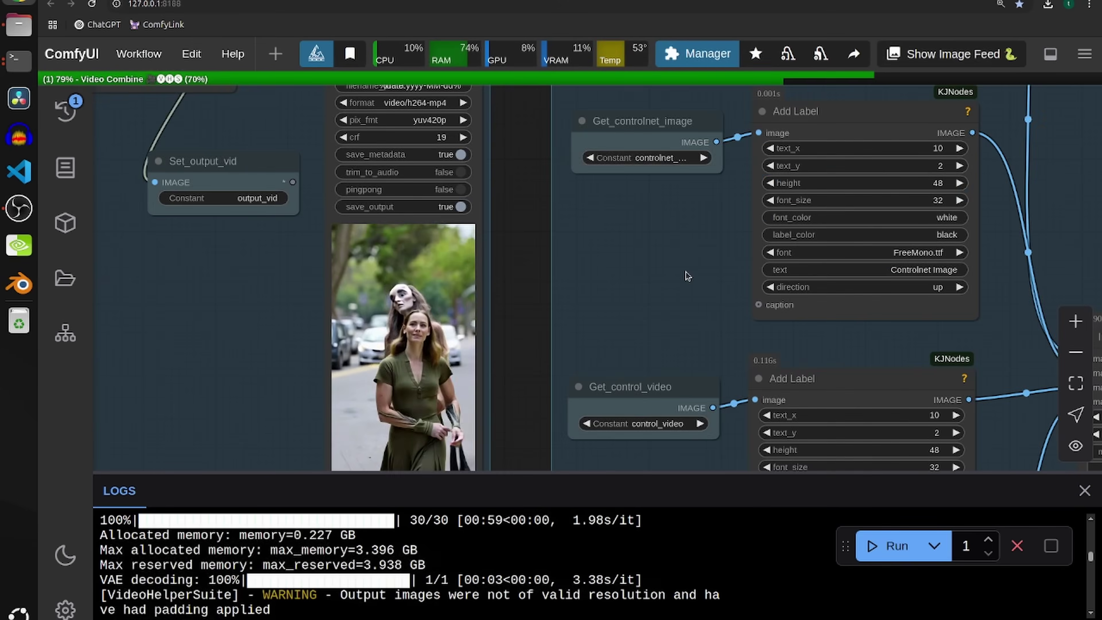
drag(628, 247, 285, 138)
drag(877, 312, 546, 236)
drag(727, 225, 273, 136)
scroll(599, 278, up, 5)
scroll(564, 280, up, 6)
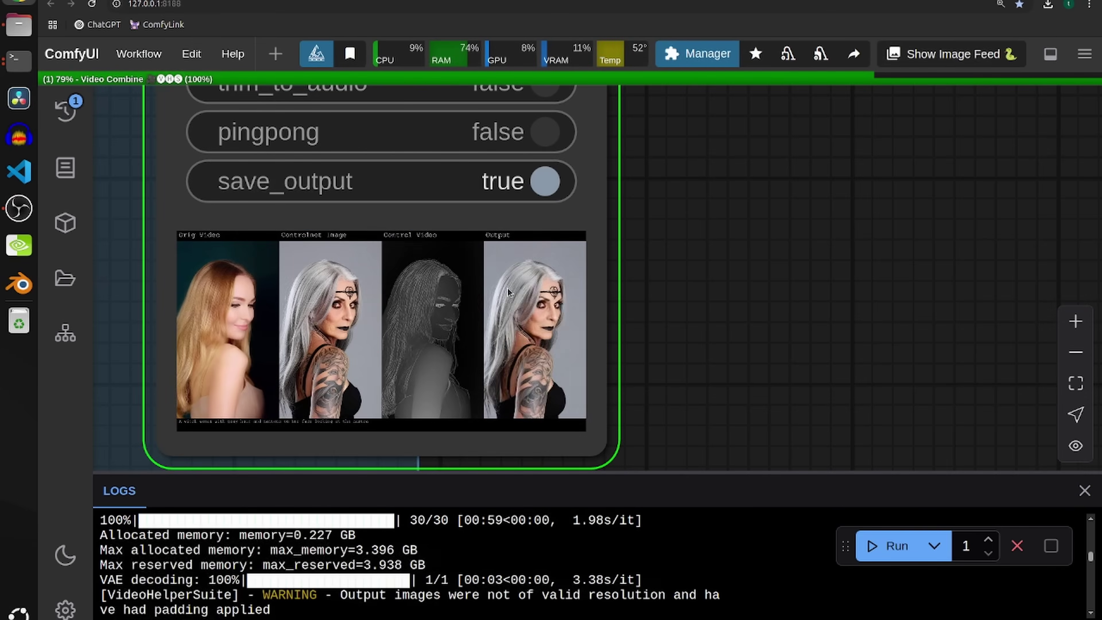
scroll(507, 287, down, 2)
scroll(507, 288, up, 5)
drag(628, 308, 905, 239)
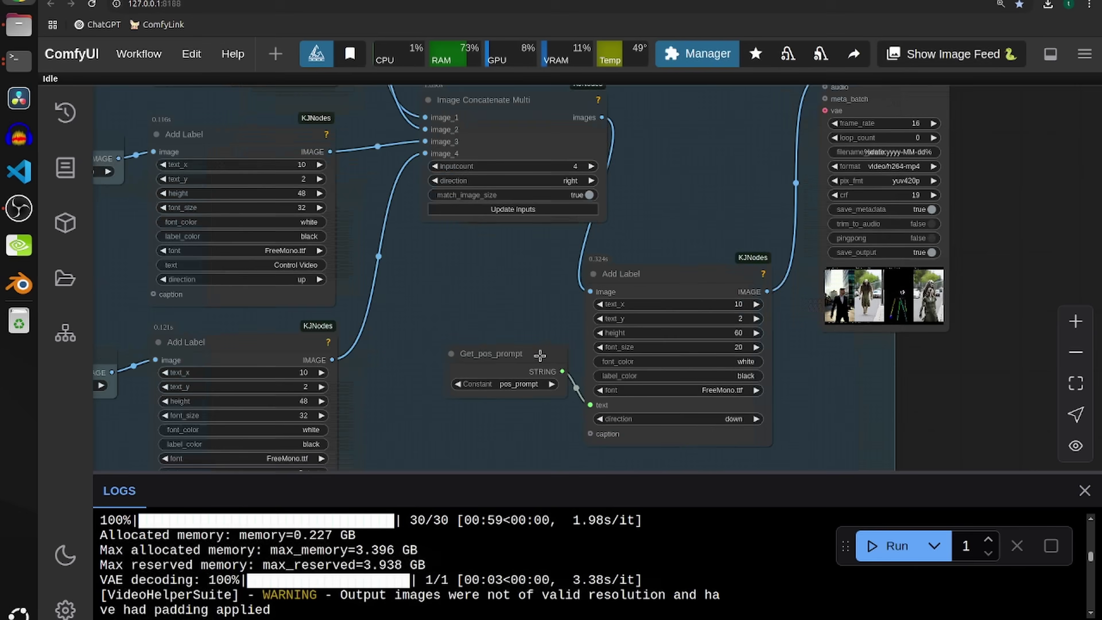
- Review the pose control video and the openpose-guided first frame against the source video
scroll(548, 343, down, 2)
scroll(382, 376, down, 4)
drag(317, 382, 742, 313)
scroll(438, 350, down, 2)
drag(417, 357, 905, 323)
scroll(746, 330, down, 2)
scroll(527, 343, up, 1)
drag(217, 292, 556, 411)
scroll(364, 343, up, 1)
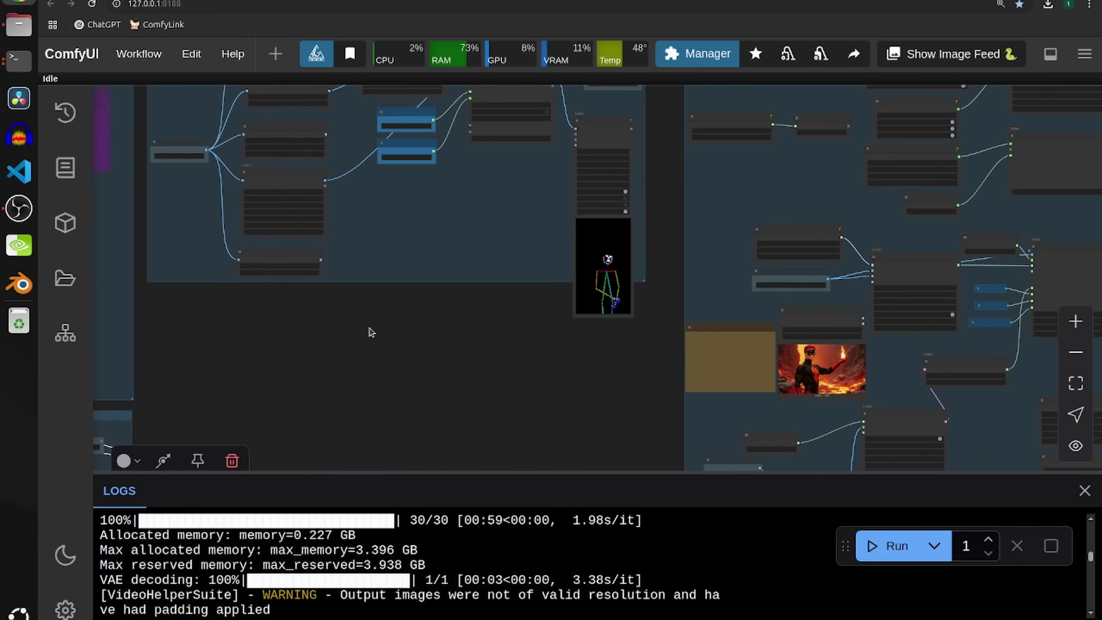
drag(346, 357, 822, 106)
scroll(566, 337, up, 5)
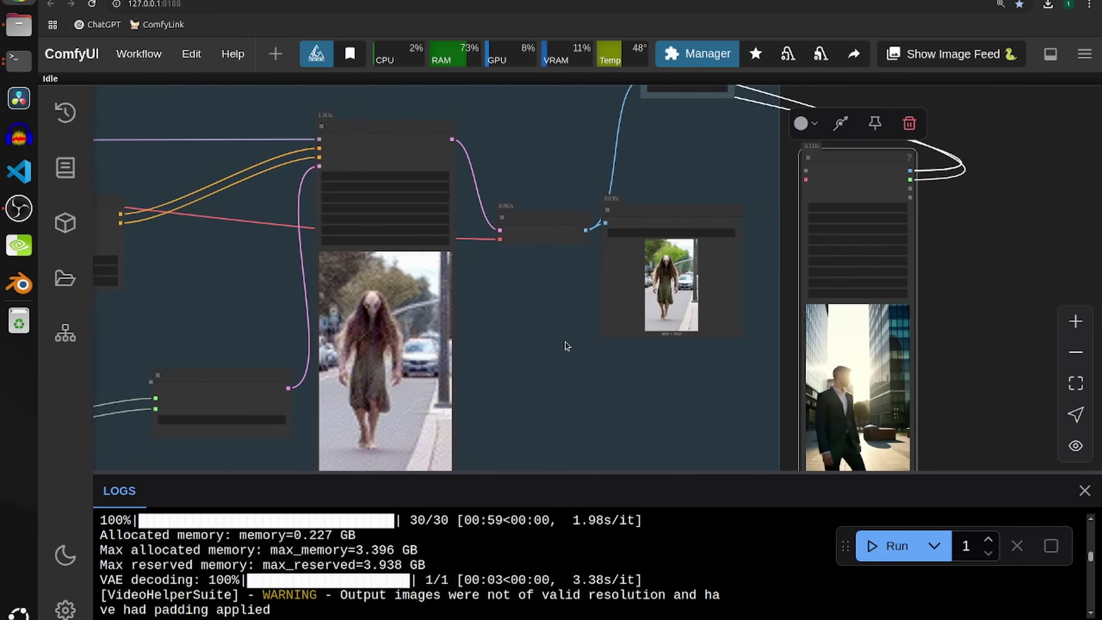
- Check the model choices of the Load ControlNet Model node in the SDXL group
drag(166, 324, 592, 260)
drag(470, 271, 767, 301)
scroll(653, 297, up, 5)
drag(489, 260, 566, 248)
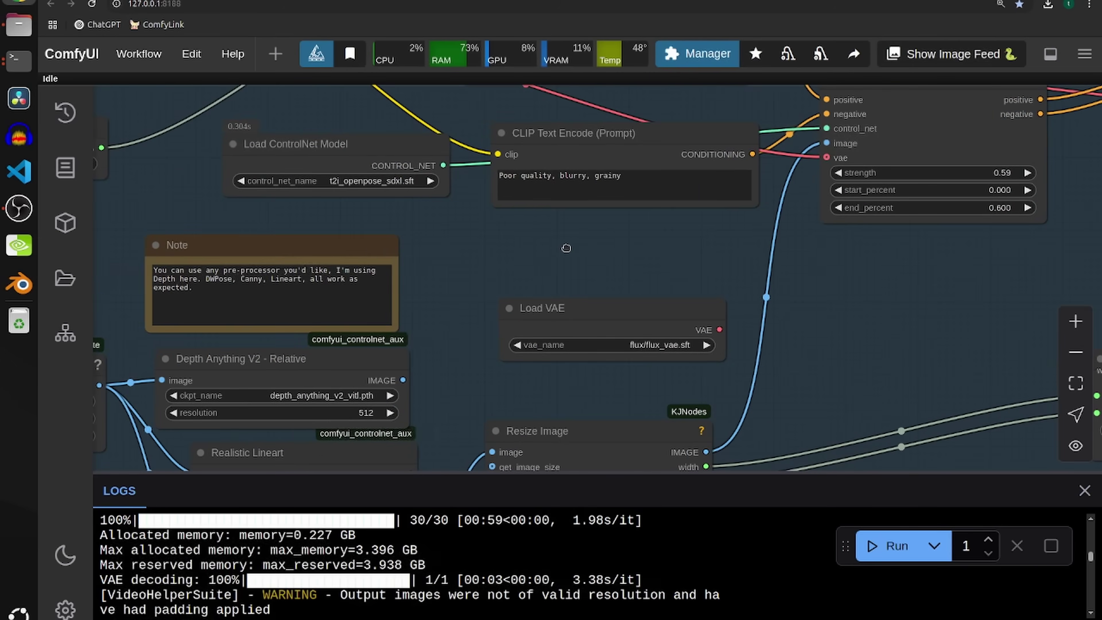
click(417, 181)
click(706, 273)
- Examine the SDXL First Frame Controlnet group, the bypassed group above it and their links to the source video
scroll(706, 273, down, 3)
mouse_move(562, 257)
mouse_down()
mouse_move(598, 251)
mouse_move(581, 256)
mouse_up()
scroll(596, 255, up, 1)
scroll(597, 255, up, 2)
drag(581, 439, 624, 49)
drag(624, 91, 438, 199)
scroll(438, 199, down, 11)
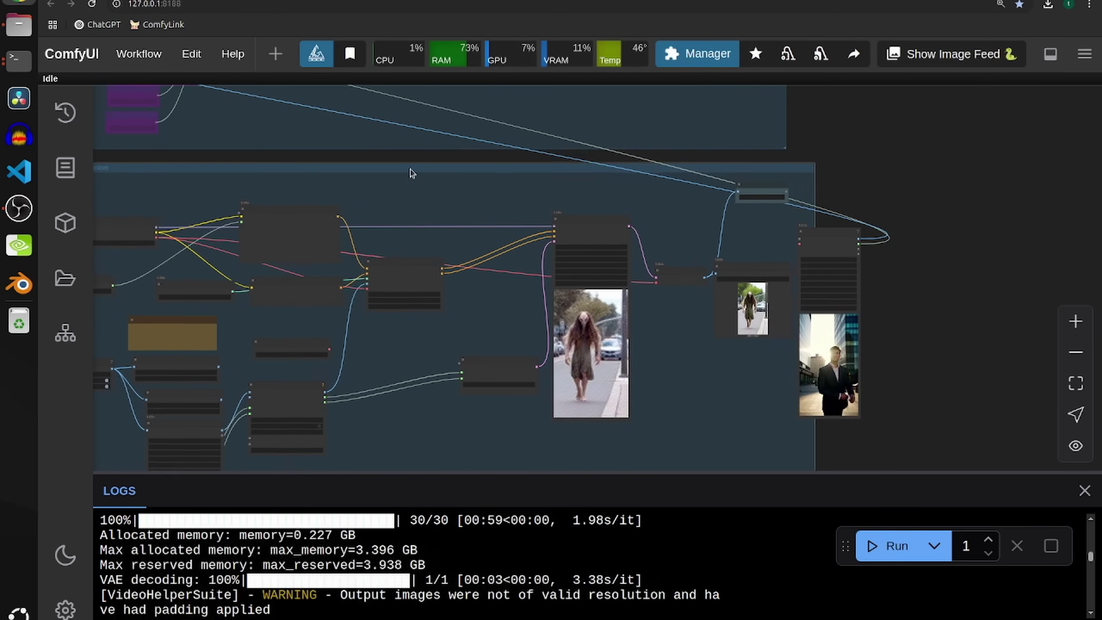
click(408, 170)
scroll(862, 177, down, 10)
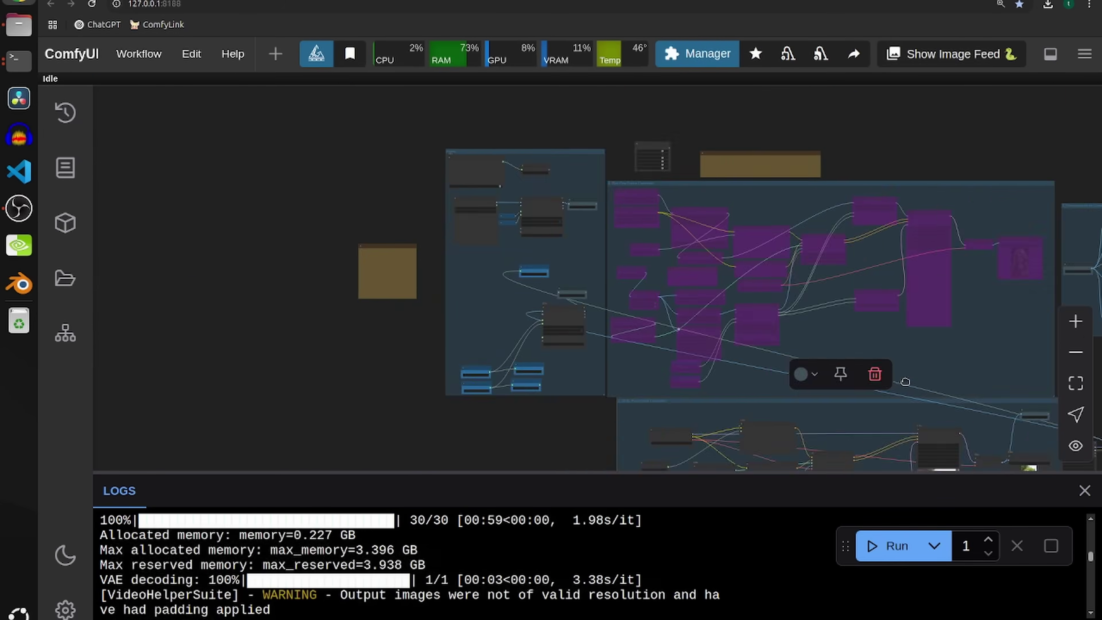
scroll(696, 217, up, 10)
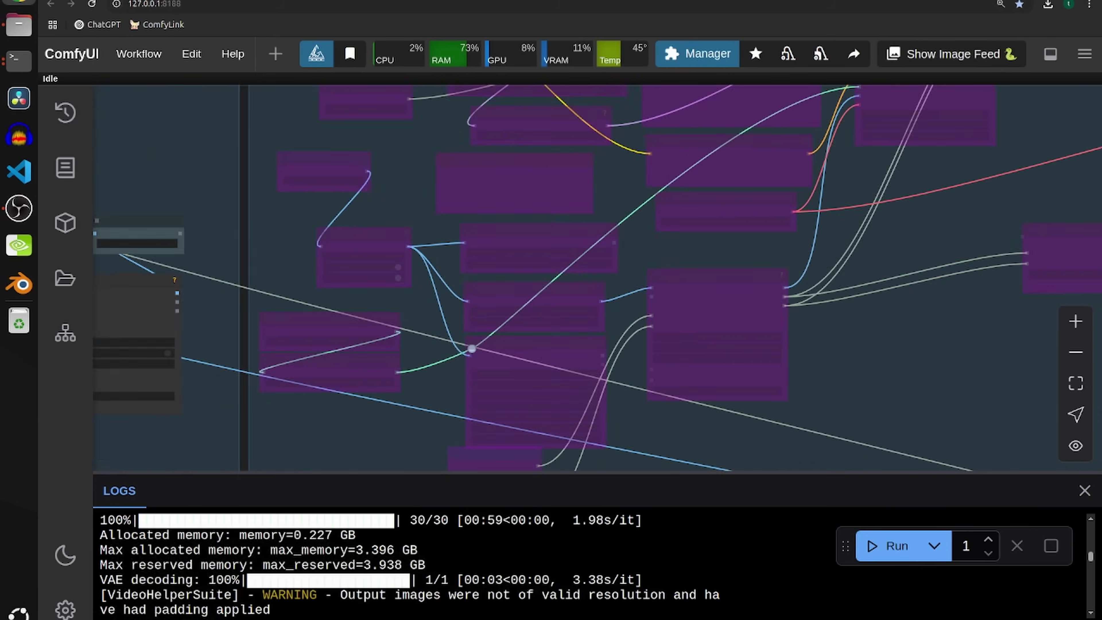
scroll(659, 434, down, 5)
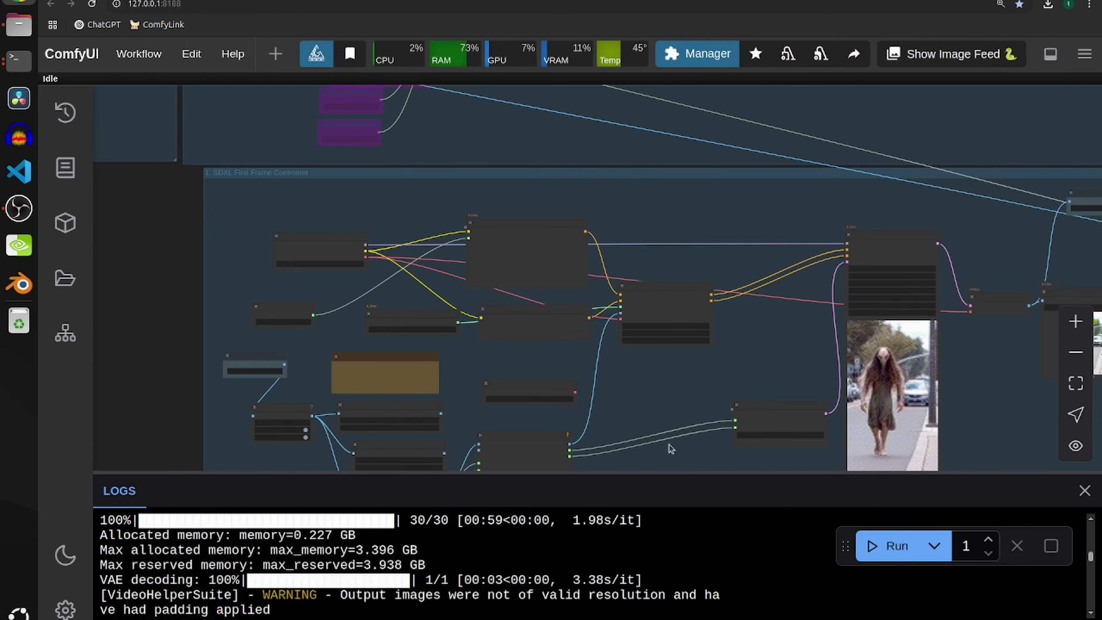
- Run the workflow again to generate a new first frame with the openpose ControlNet
drag(676, 452, 351, 321)
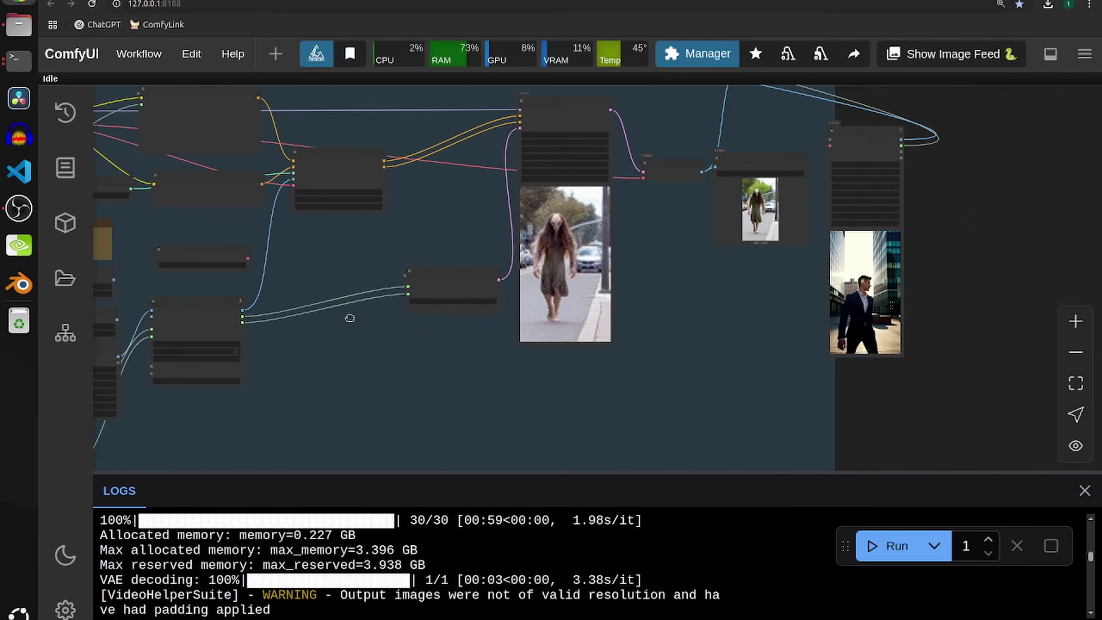
scroll(691, 303, up, 4)
key(ctrl+Return)
scroll(697, 229, down, 3)
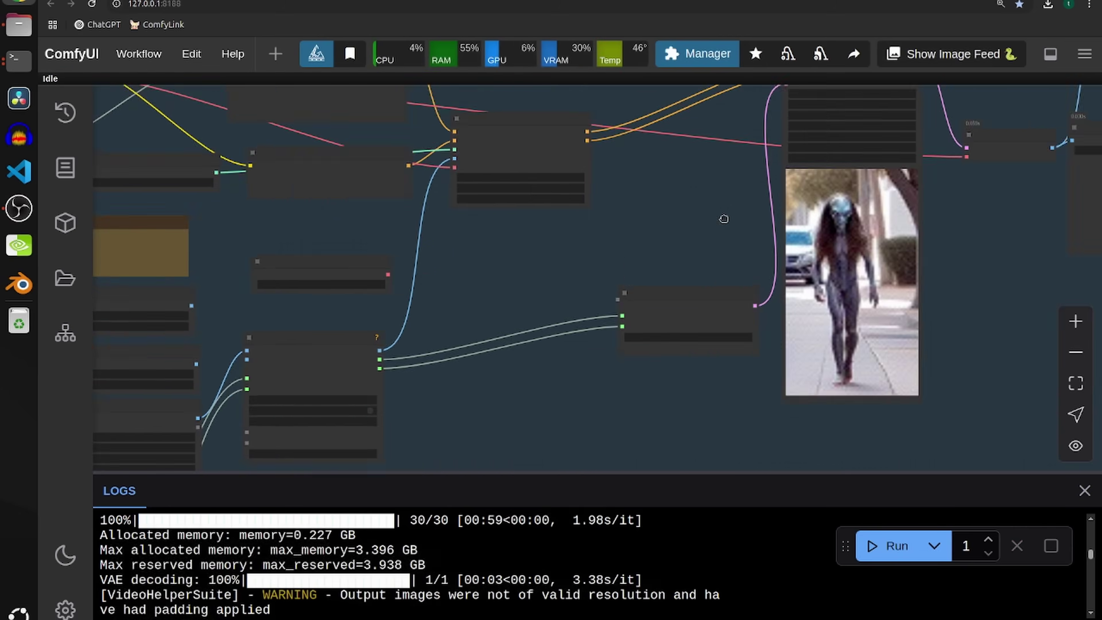
- Set the Load ControlNet Model node to diffusers_xl_canny_full.safetensors
scroll(721, 217, up, 3)
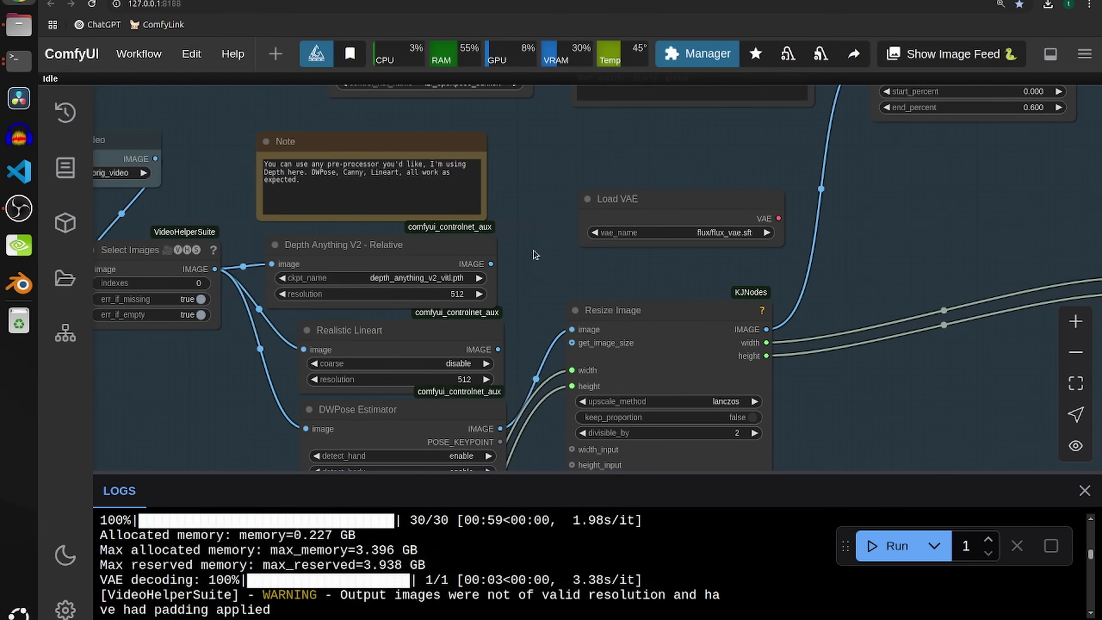
drag(532, 254, 570, 459)
click(511, 251)
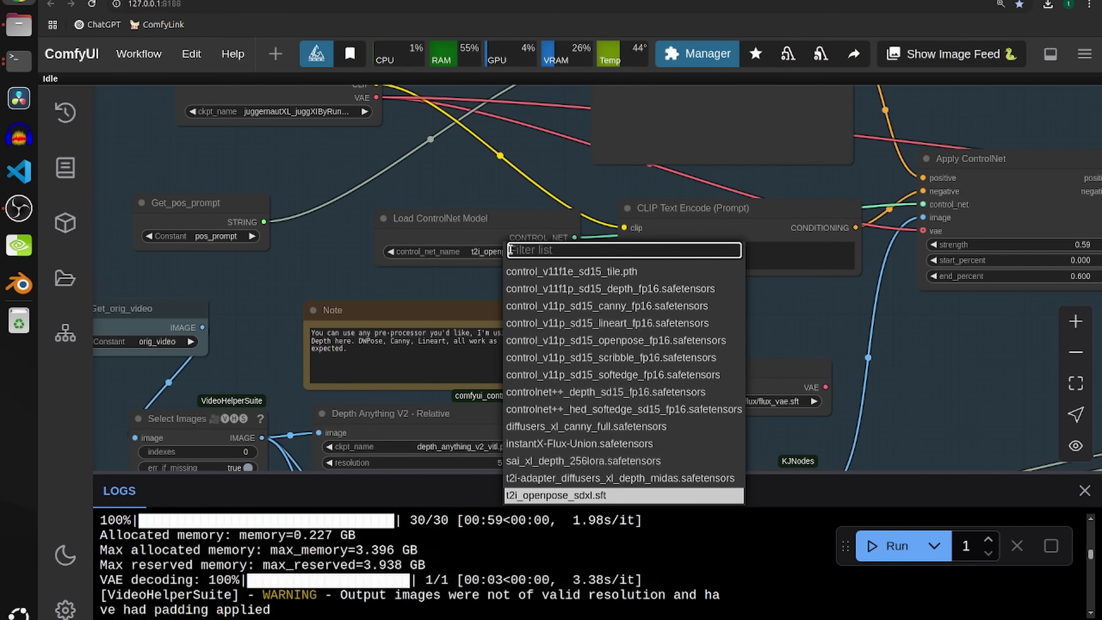
click(539, 425)
- Search the node library for a canny preprocessor near the SDXL group's existing preprocessor nodes
scroll(355, 258, down, 3)
scroll(377, 311, up, 1)
drag(567, 375, 502, 43)
double_click(501, 387)
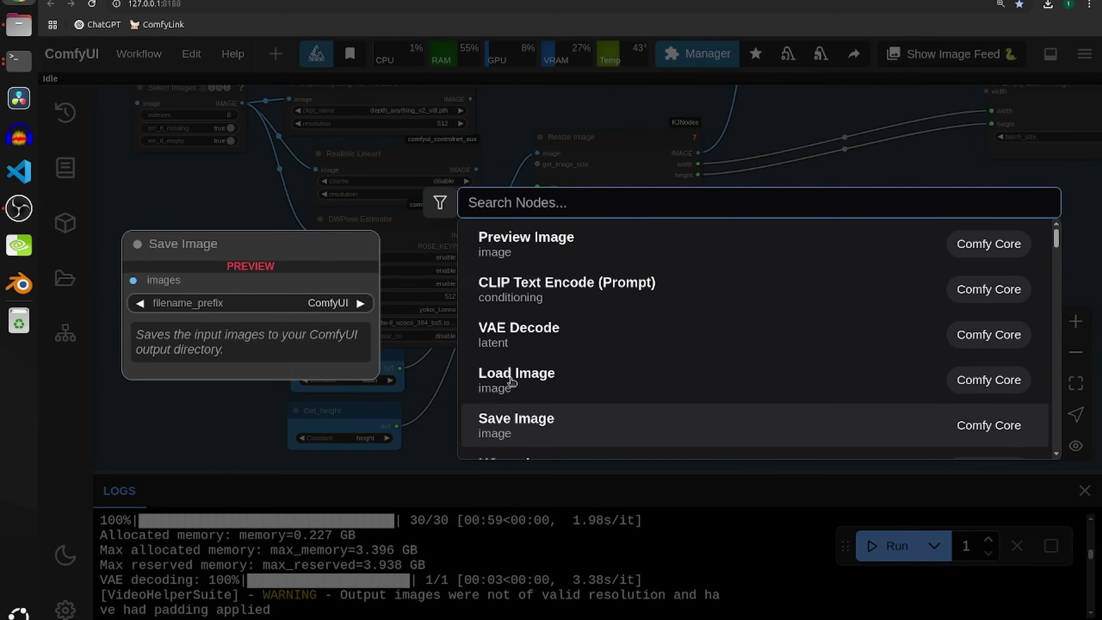
text(canny)
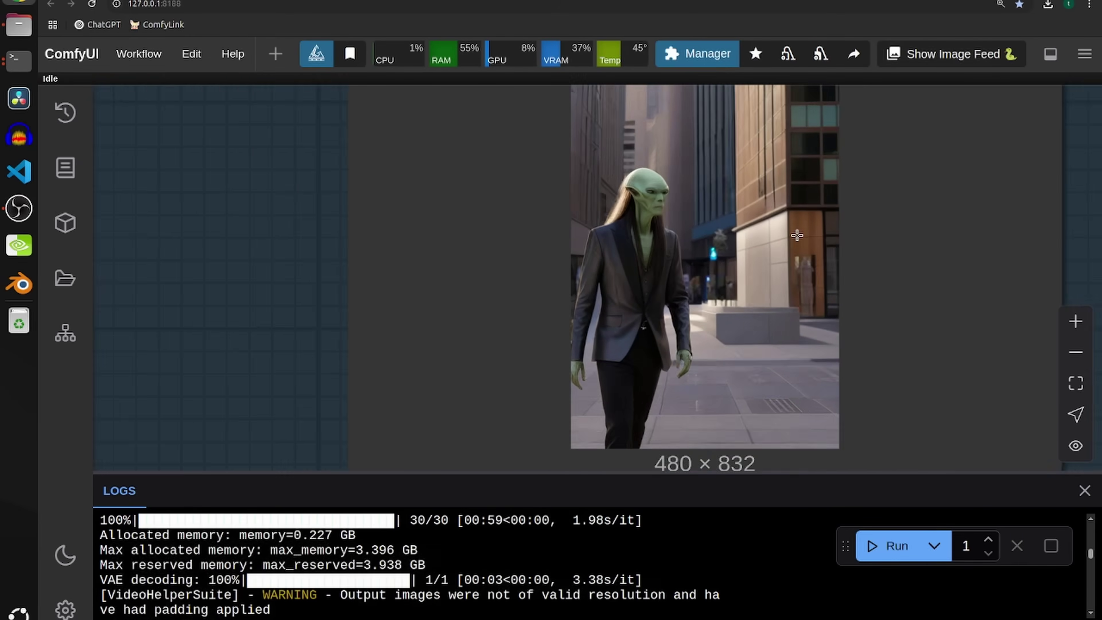
- Check the new SDXL first frame, and enable groups 2. Preprocess, 3. Wan Inferencing and 4. Comparison in the Fast Groups Bypasser
scroll(797, 236, down, 2)
scroll(737, 235, up, 5)
scroll(740, 232, down, 16)
drag(619, 258, 814, 425)
scroll(815, 425, down, 14)
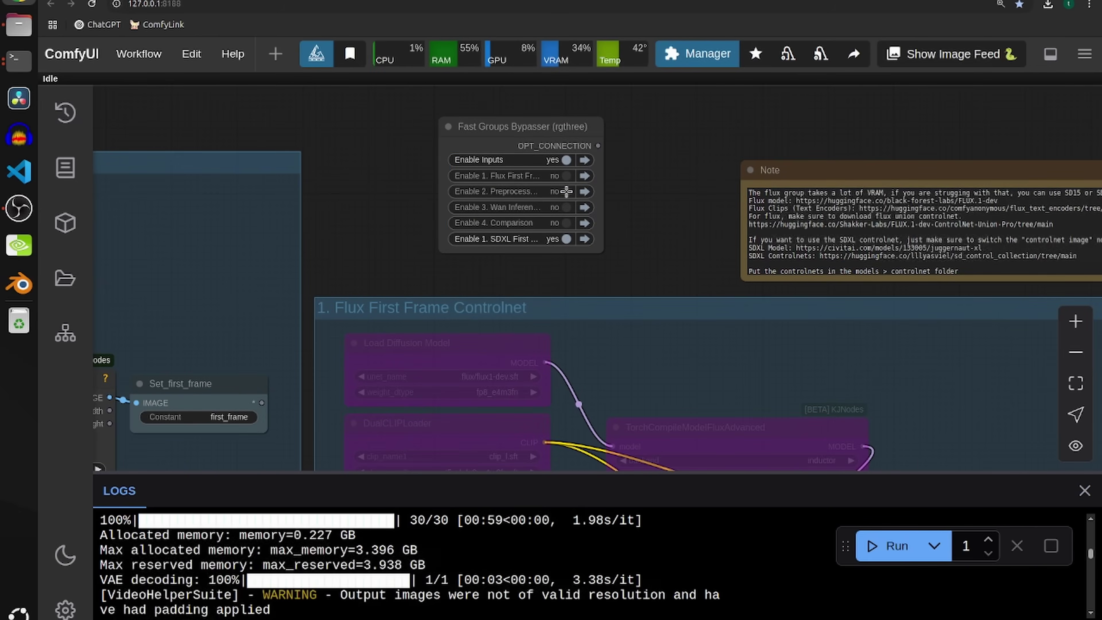
click(566, 192)
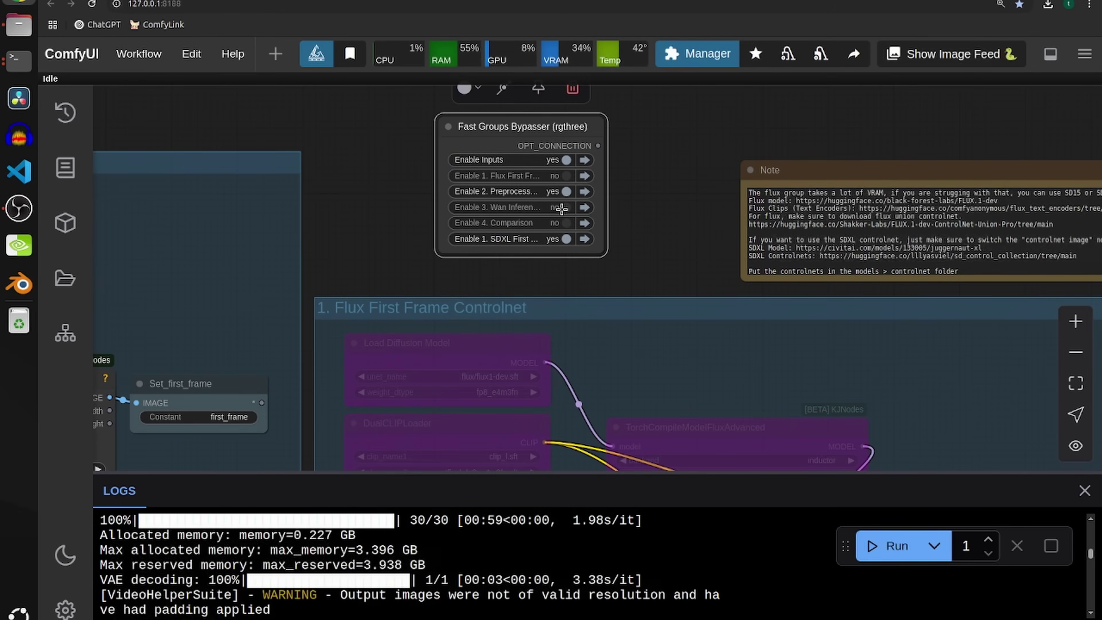
click(562, 208)
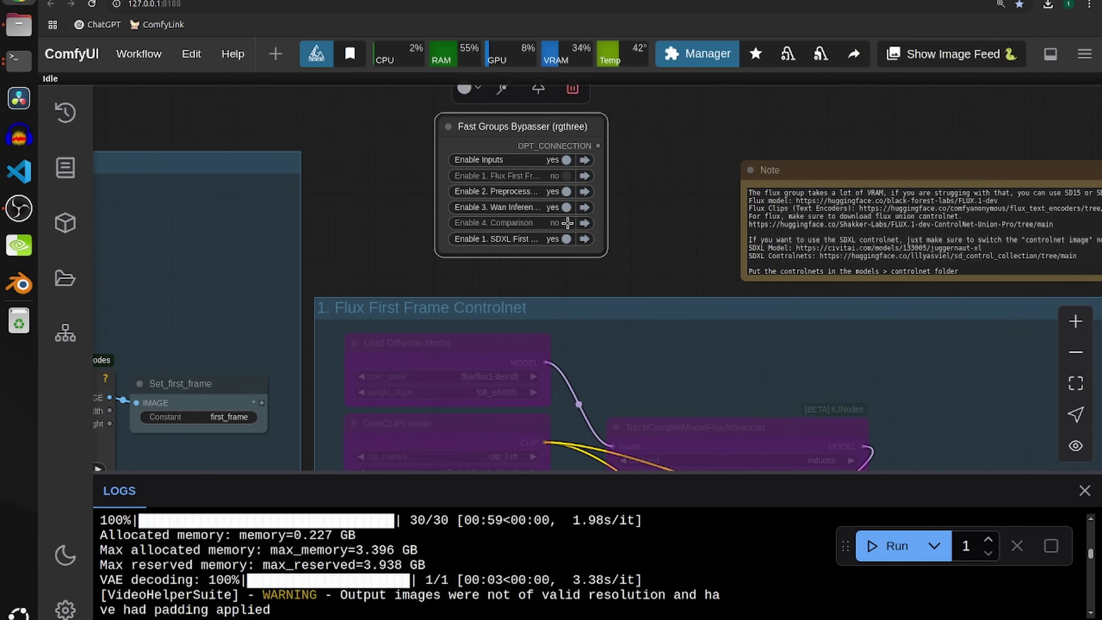
click(567, 223)
- Run the workflow with the preprocessing, Wan inferencing and comparison groups enabled
drag(632, 215, 401, 177)
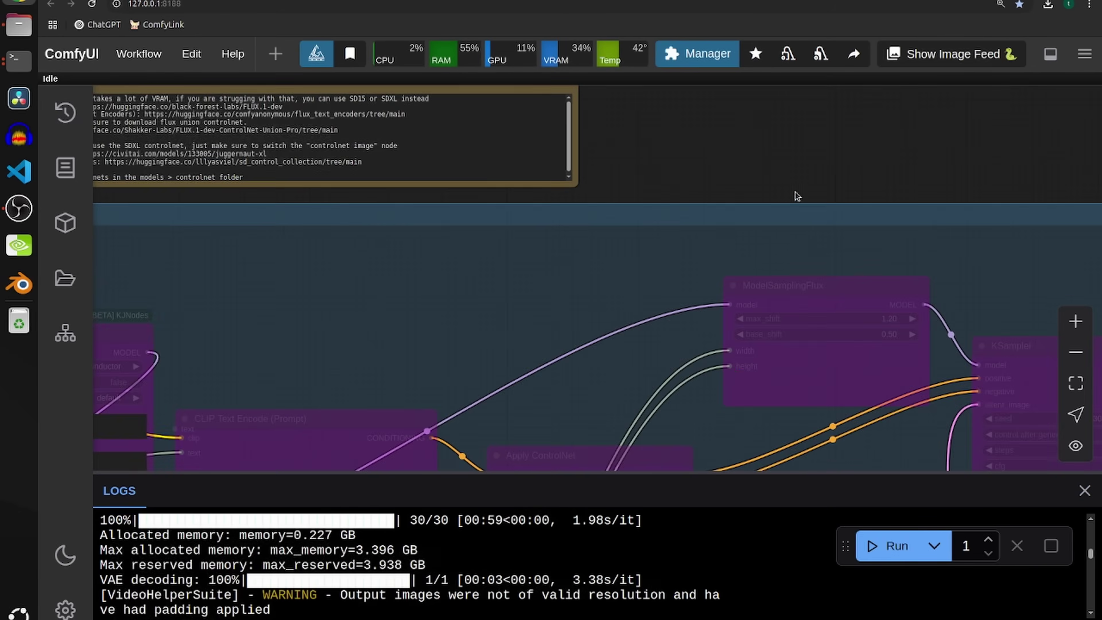
scroll(797, 196, down, 5)
drag(797, 195, 313, 49)
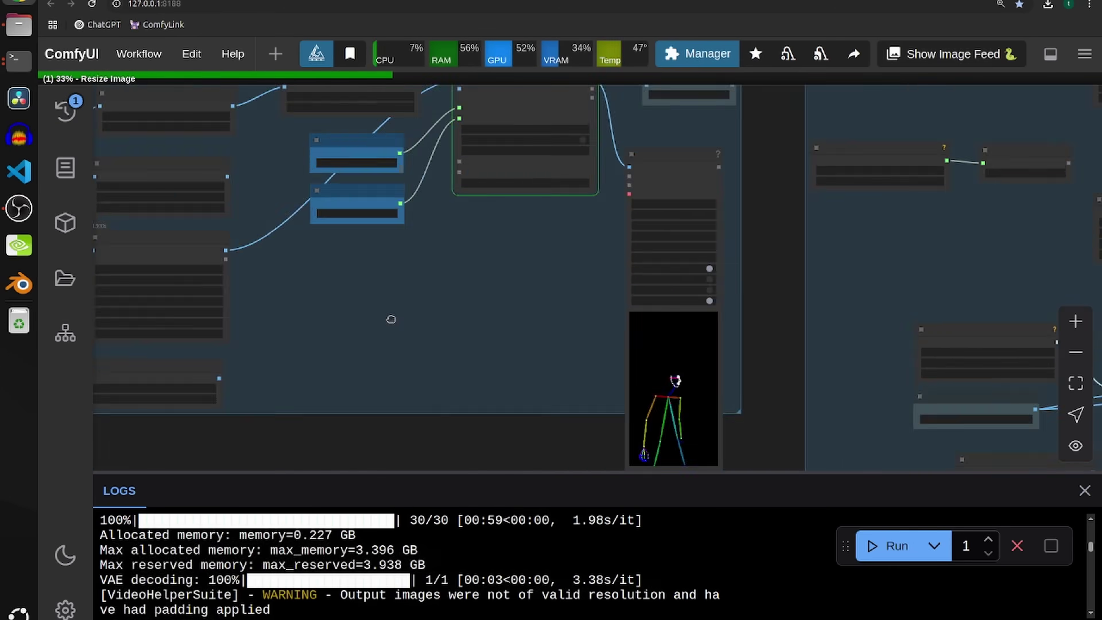
scroll(391, 320, down, 7)
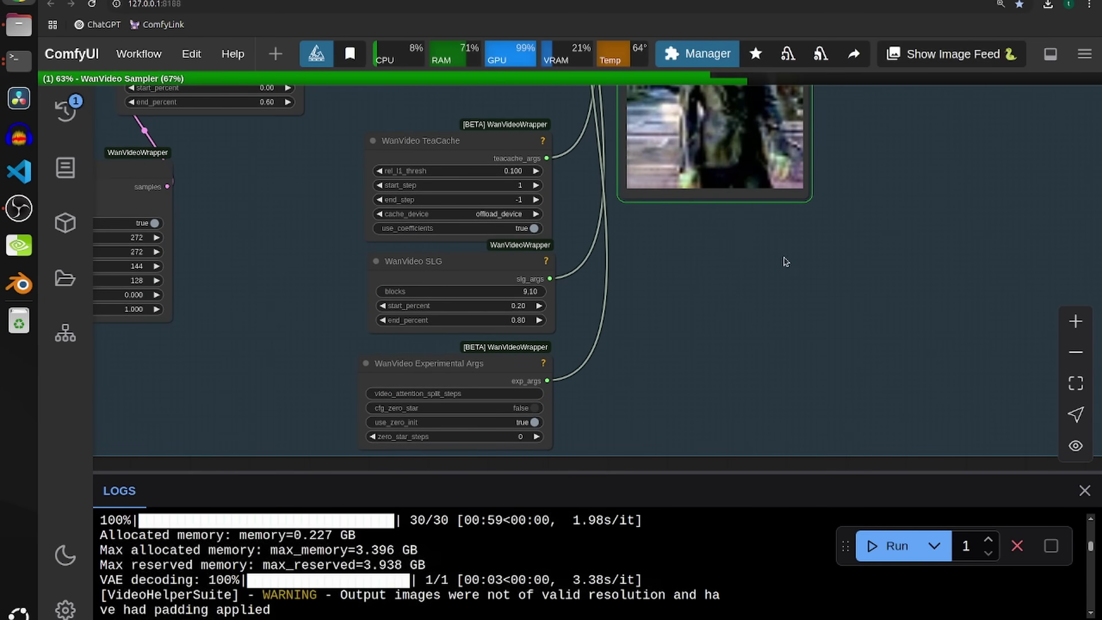
- Tidy the stacked WanVideo TeaCache, WanVideo SLG and WanVideo Experimental Args nodes while the sampler runs
drag(454, 262, 442, 261)
click(461, 361)
drag(461, 362, 466, 362)
drag(453, 153, 445, 154)
drag(430, 370, 422, 366)
drag(589, 298, 586, 322)
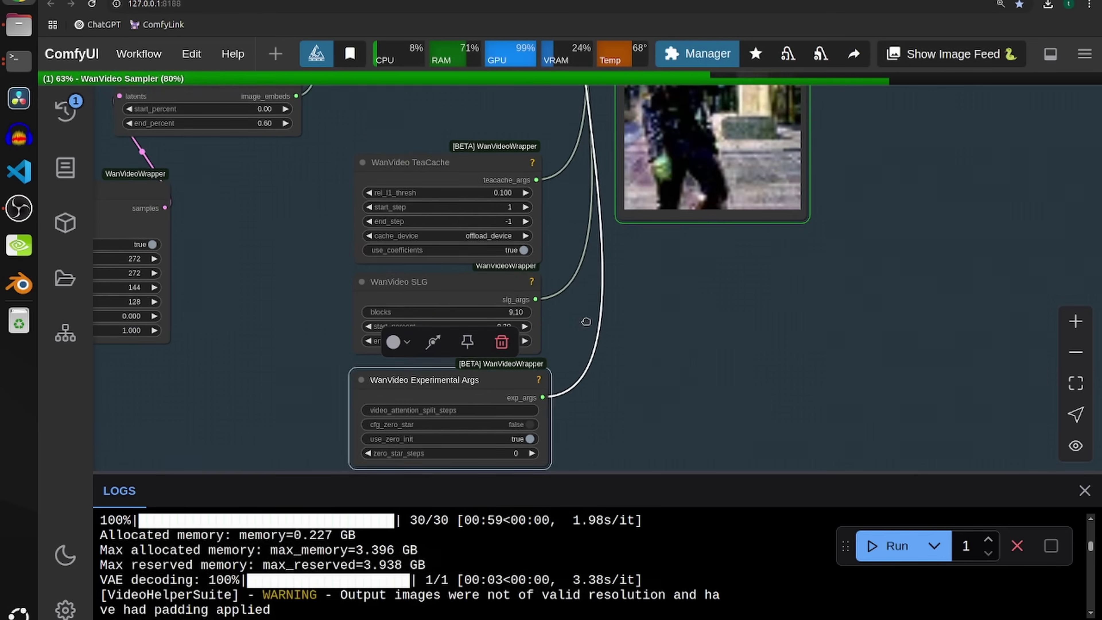
drag(327, 206, 337, 167)
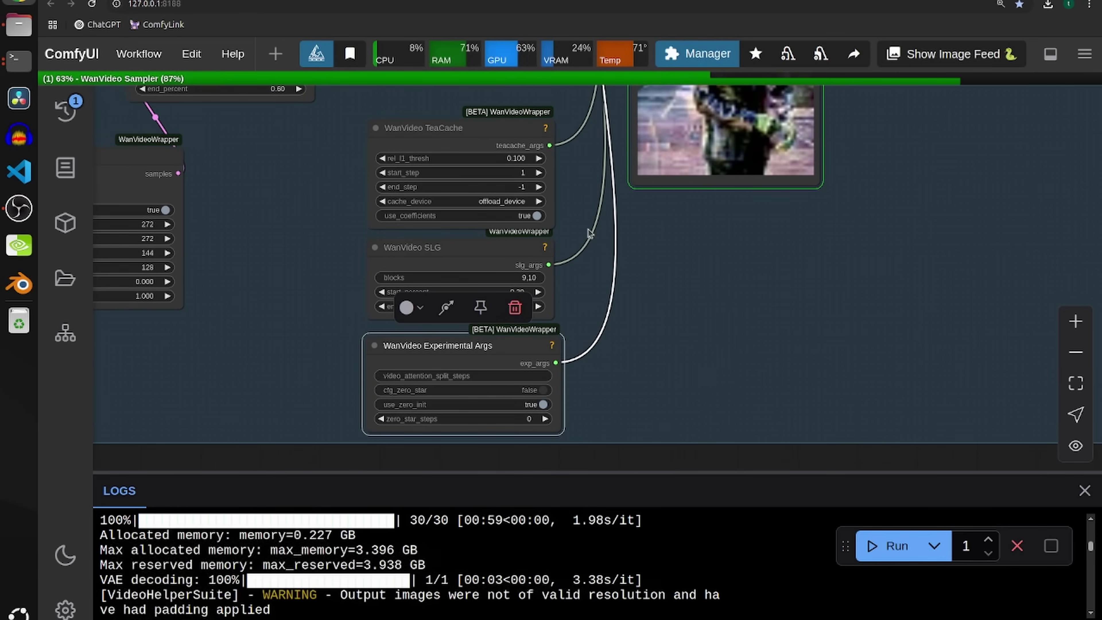
drag(658, 333, 639, 327)
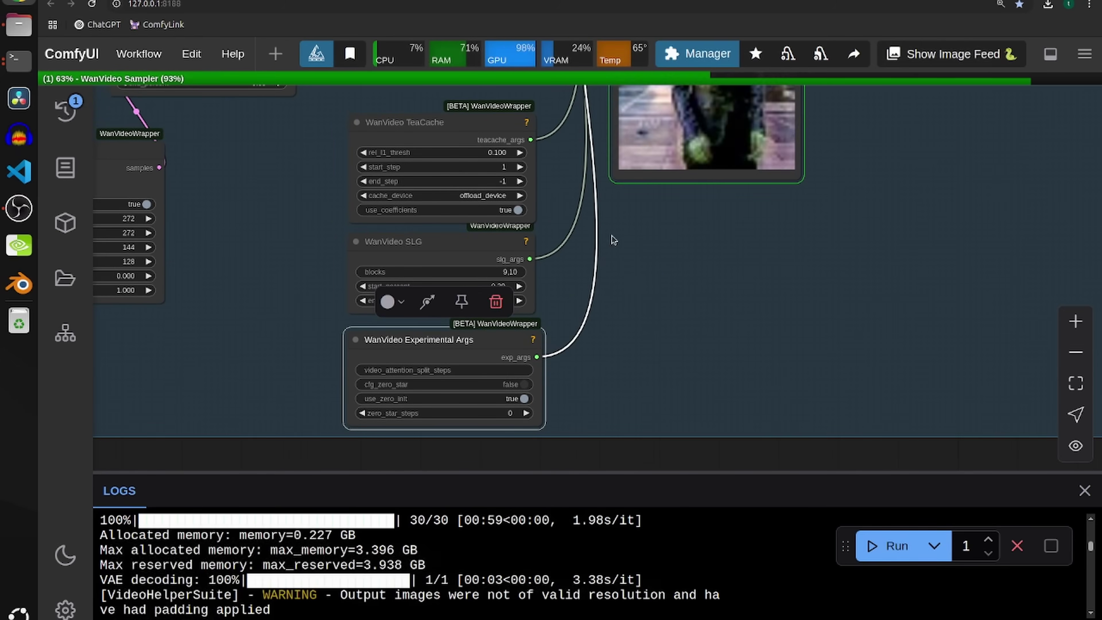
drag(643, 296, 629, 332)
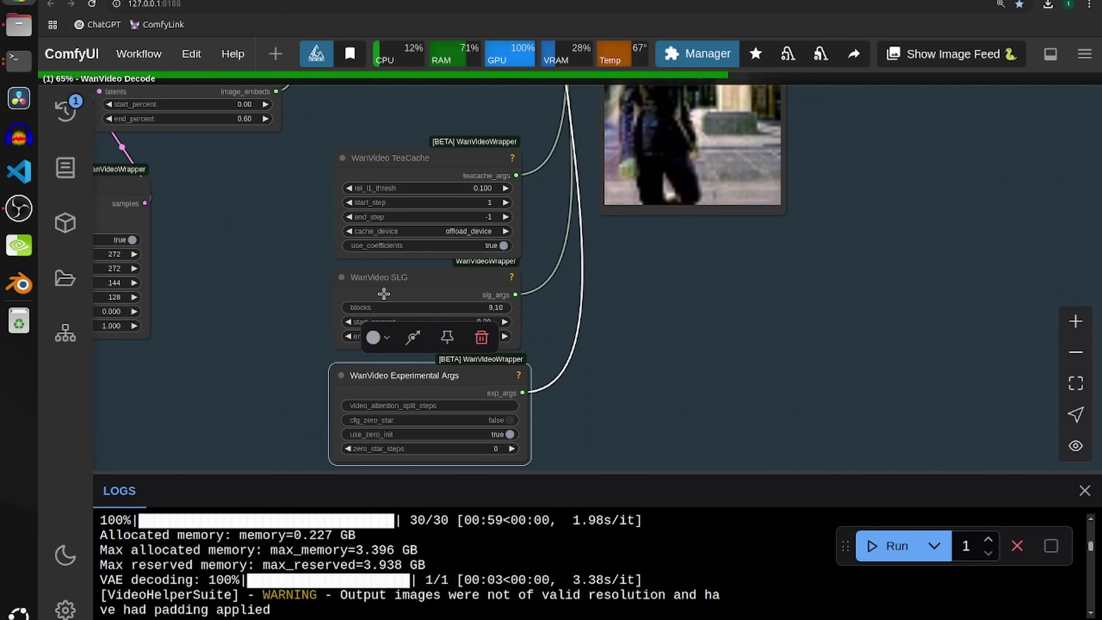
mouse_move(446, 375)
mouse_down()
mouse_move(438, 382)
mouse_move(449, 372)
mouse_up()
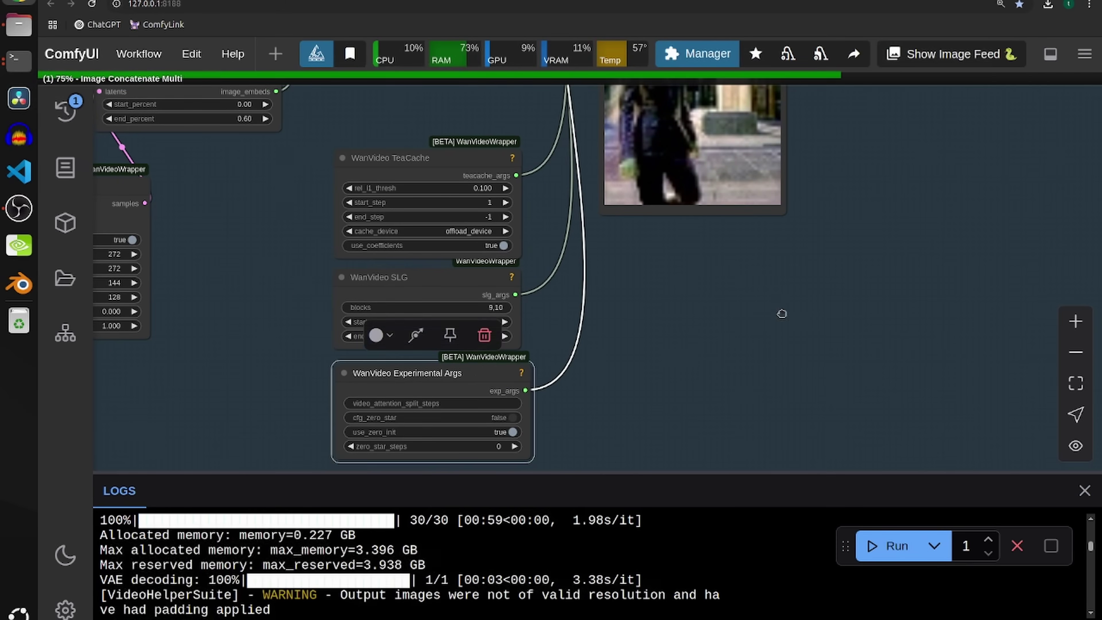
- Examine the comparison video in the Video Combine node, comparing original, first frame, pose control and output
scroll(694, 382, down, 10)
scroll(770, 318, up, 5)
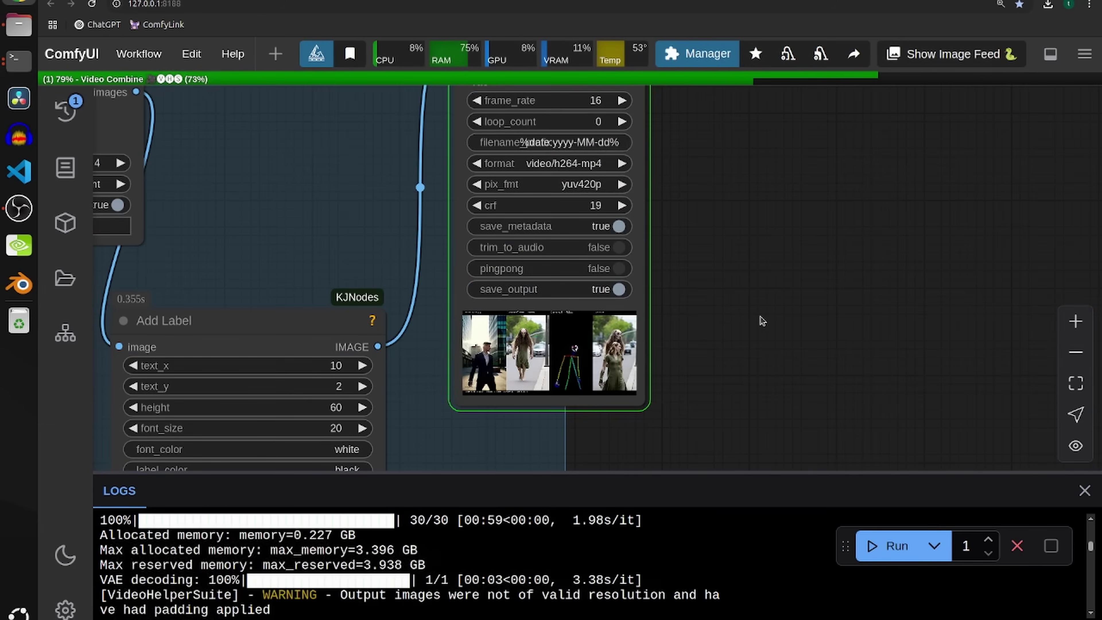
drag(760, 319, 789, 336)
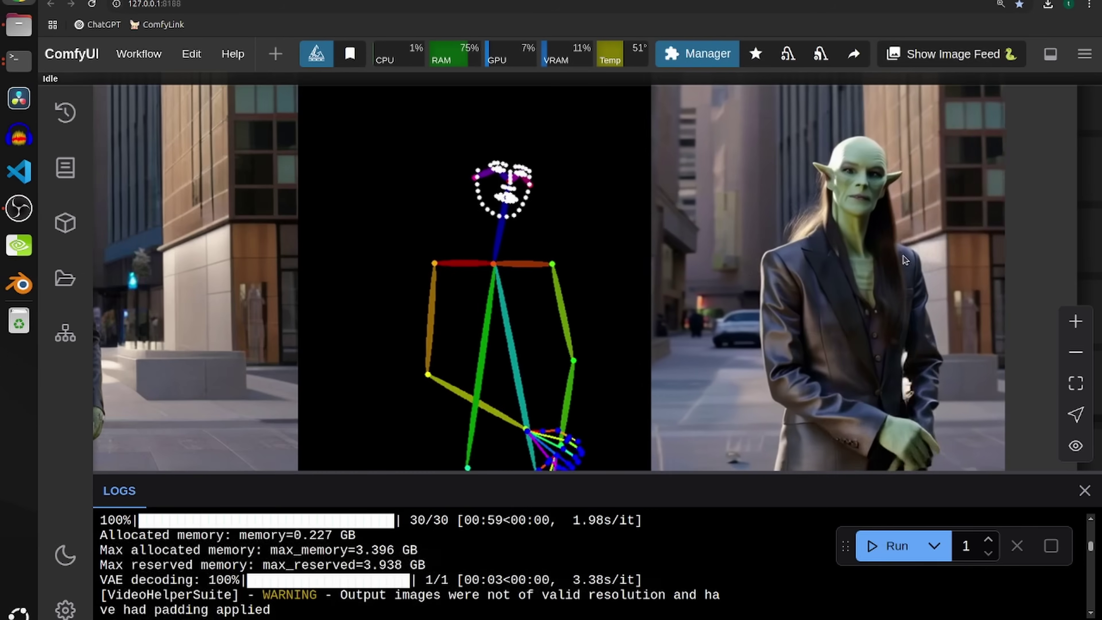
scroll(854, 185, down, 7)
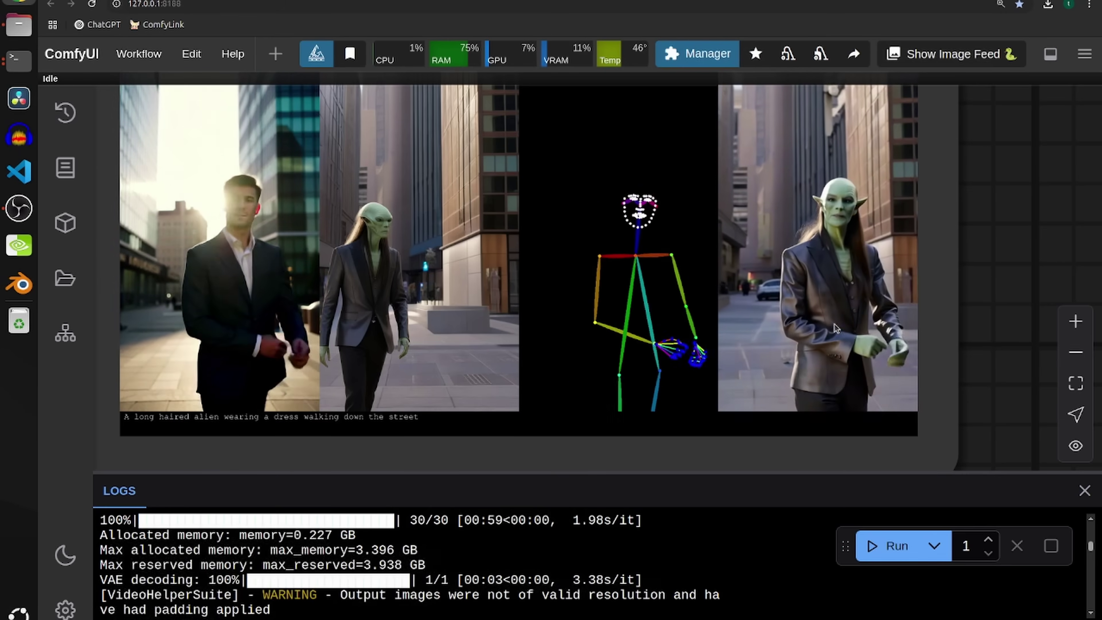
scroll(836, 329, down, 3)
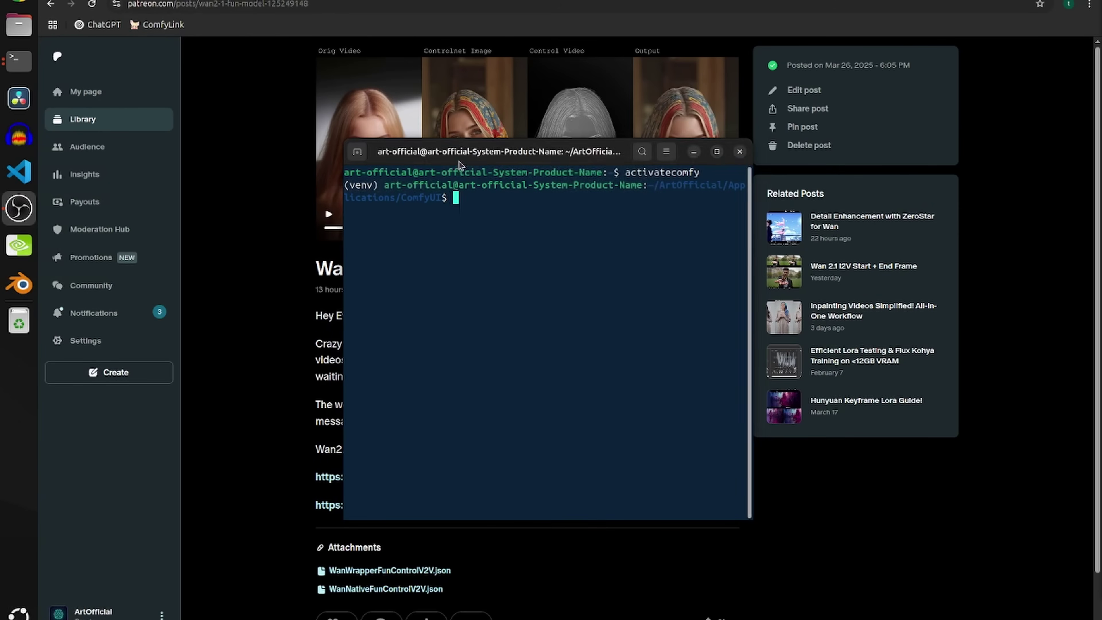
- Move the terminal window off the post text and update the ComfyUI repository with git pull
drag(461, 161, 621, 163)
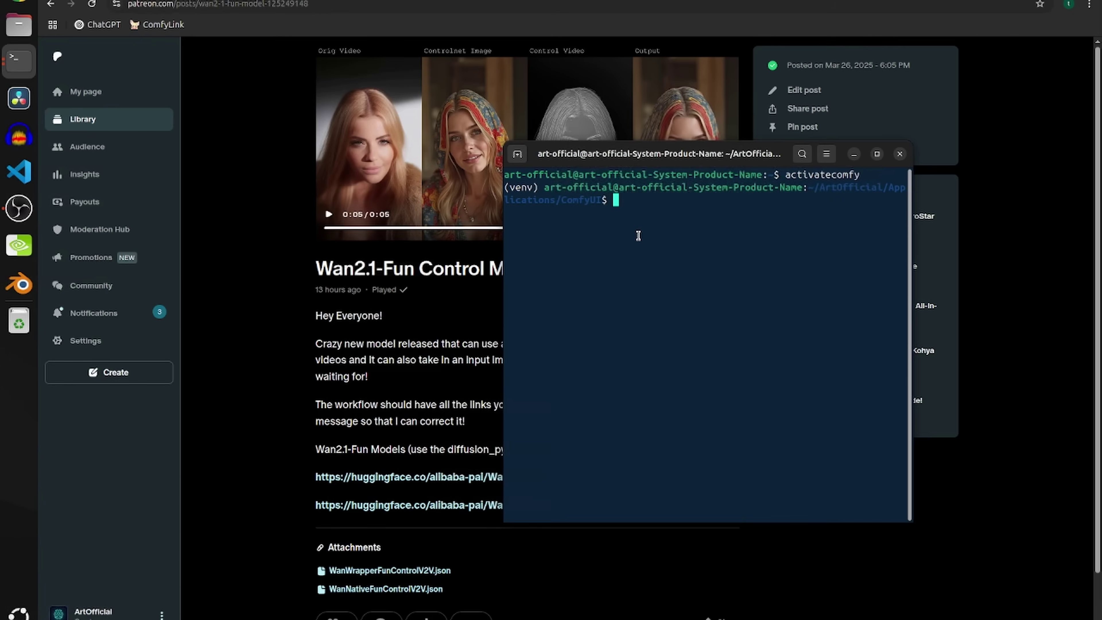
text(git pull)
key(Return)
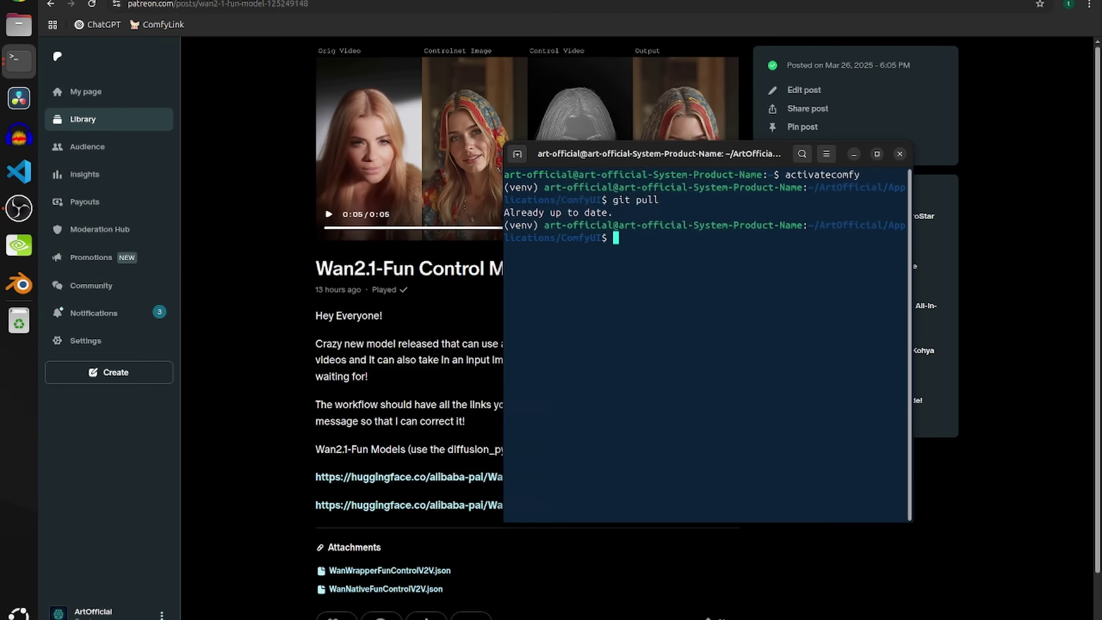
text(git reset --hard)
key(BackSpace)
key(BackSpace)
key(BackSpace)
key(BackSpace)
key(BackSpace)
key(BackSpace)
key(BackSpace)
key(BackSpace)
key(BackSpace)
key(BackSpace)
key(BackSpace)
key(BackSpace)
key(BackSpace)
key(BackSpace)
key(BackSpace)
- Run git pull again and show the latest commit with git log --oneline -1
text(git pull)
key(Return)
text(git log --one)
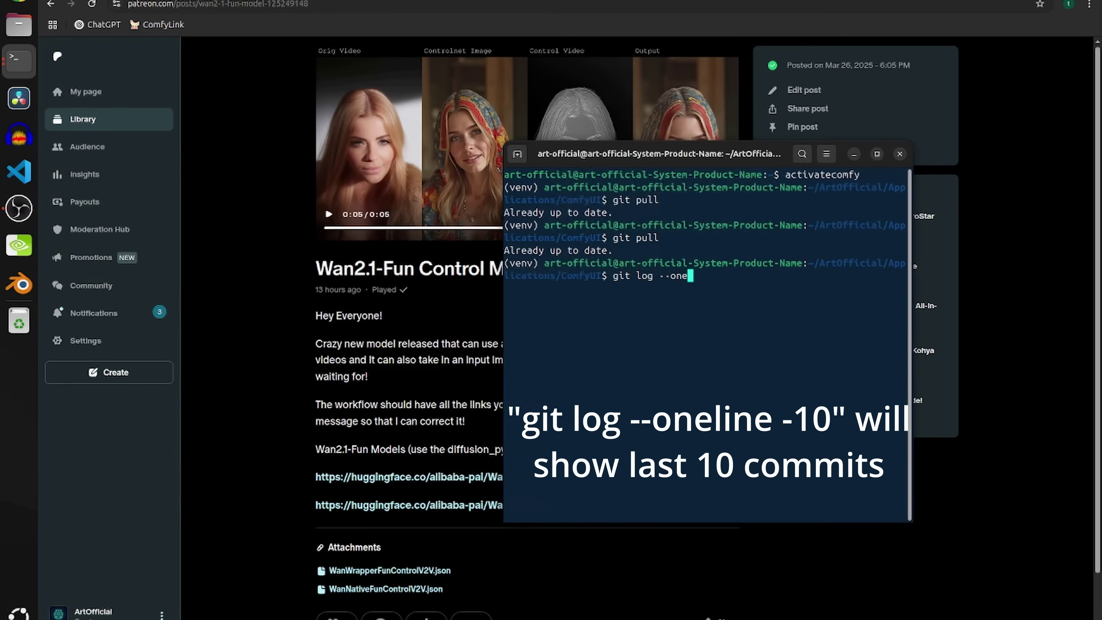
text(line -1)
key(Return)
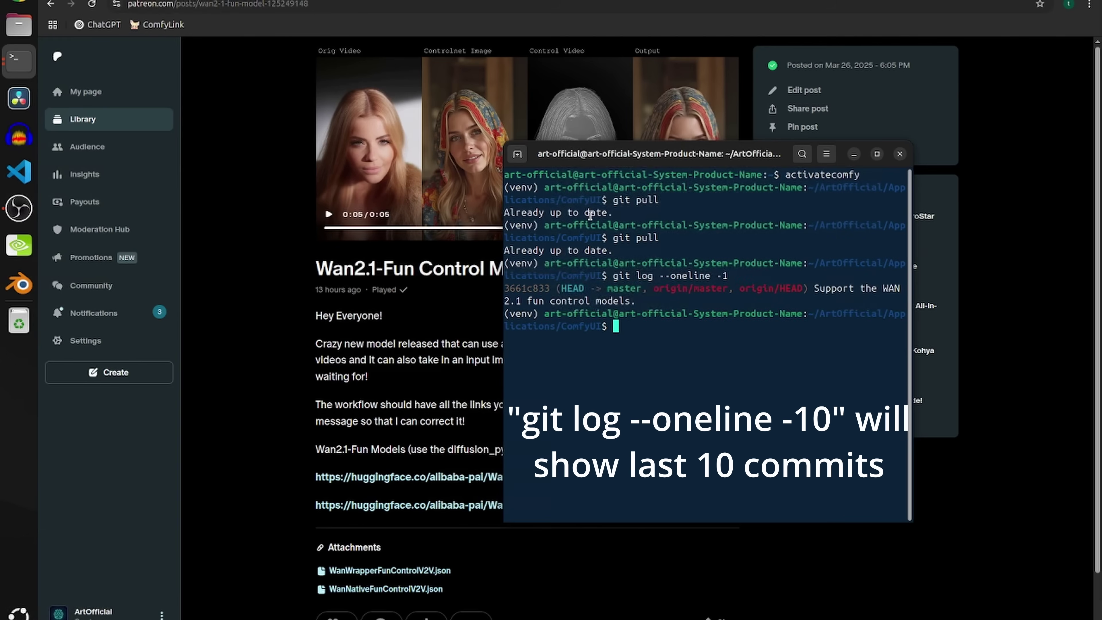
- Examine the latest commit's hash and description in the git log output, and minimise the terminal
drag(640, 301, 493, 292)
click(631, 297)
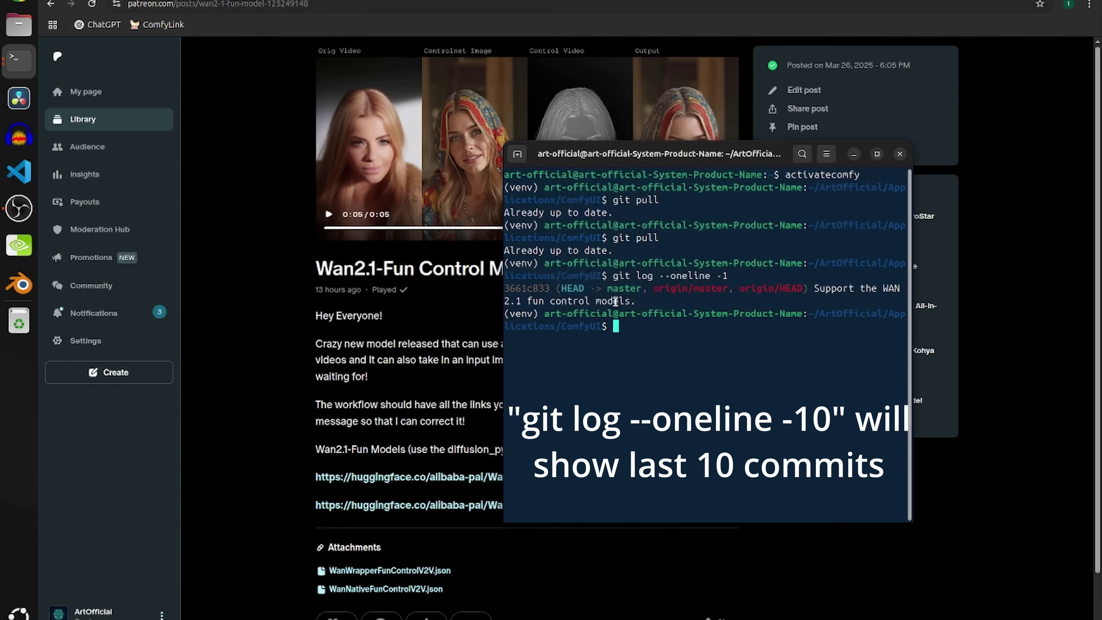
triple_click(559, 288)
drag(631, 298, 502, 295)
click(623, 303)
triple_click(567, 298)
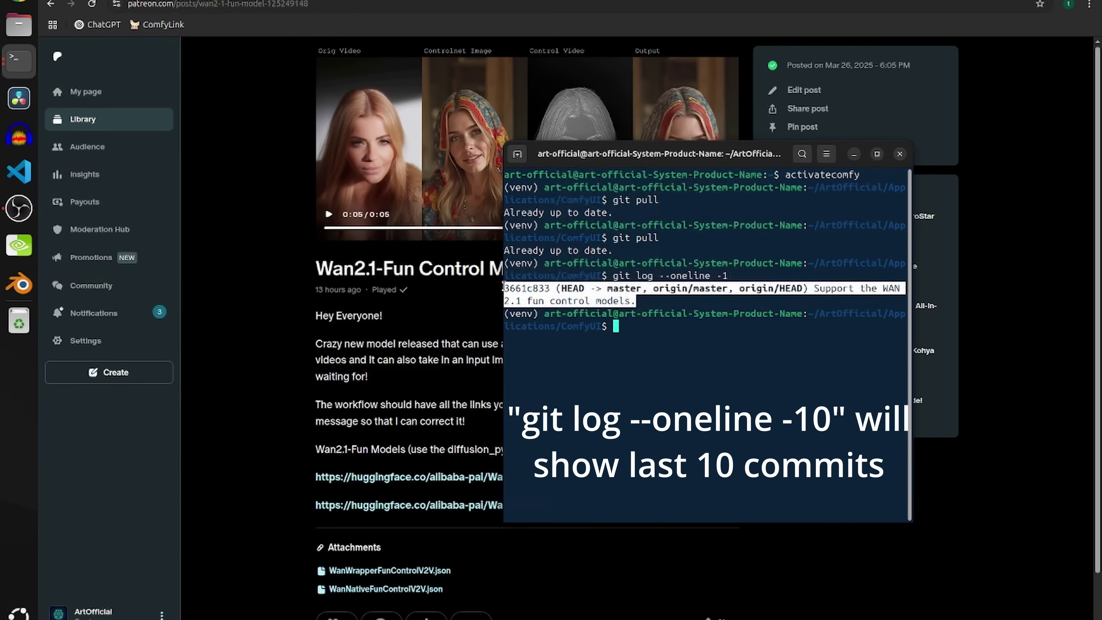
drag(550, 288, 502, 286)
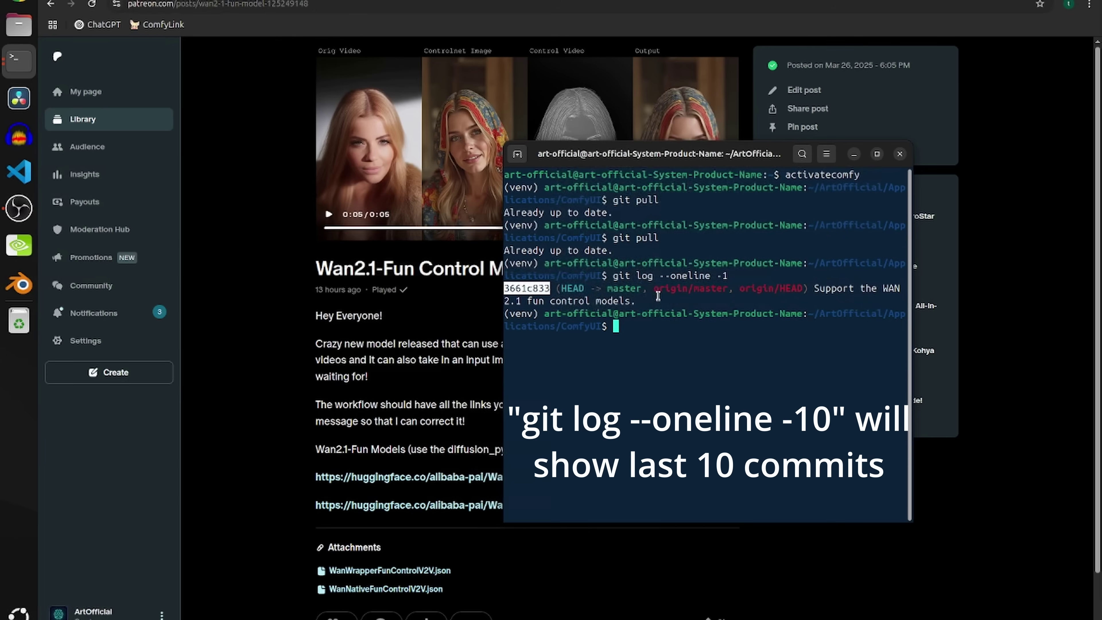
click(629, 311)
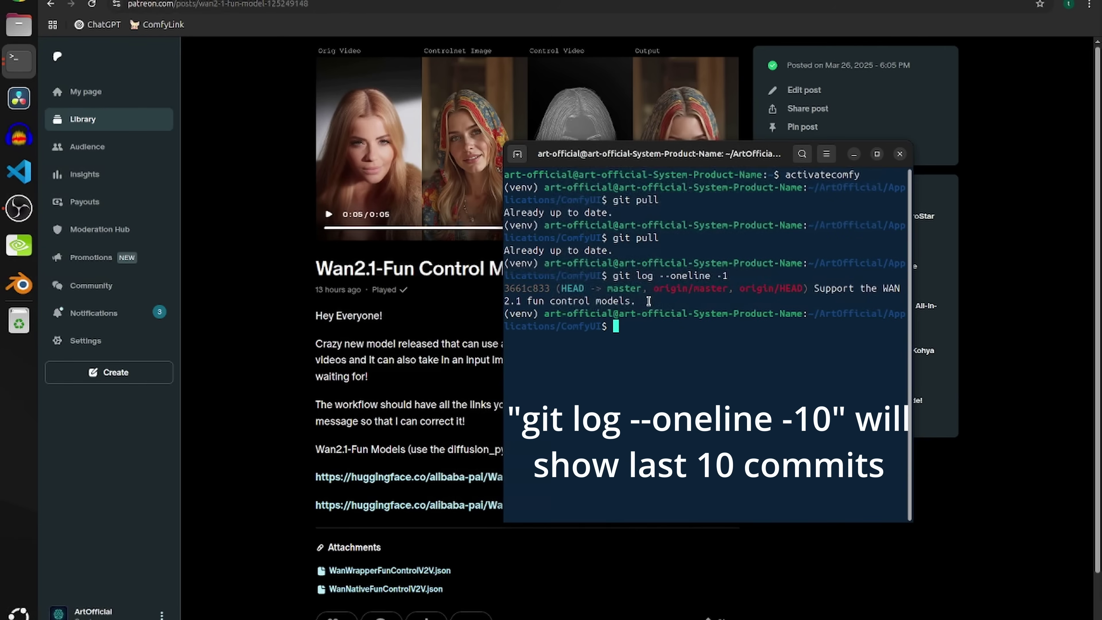
drag(649, 301, 512, 286)
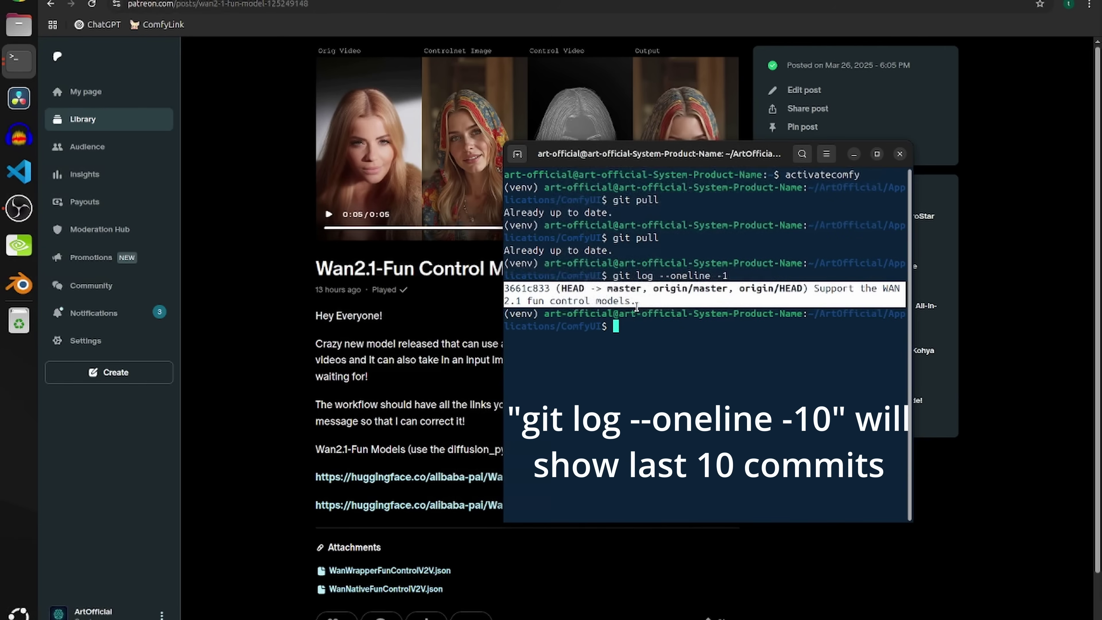
click(629, 292)
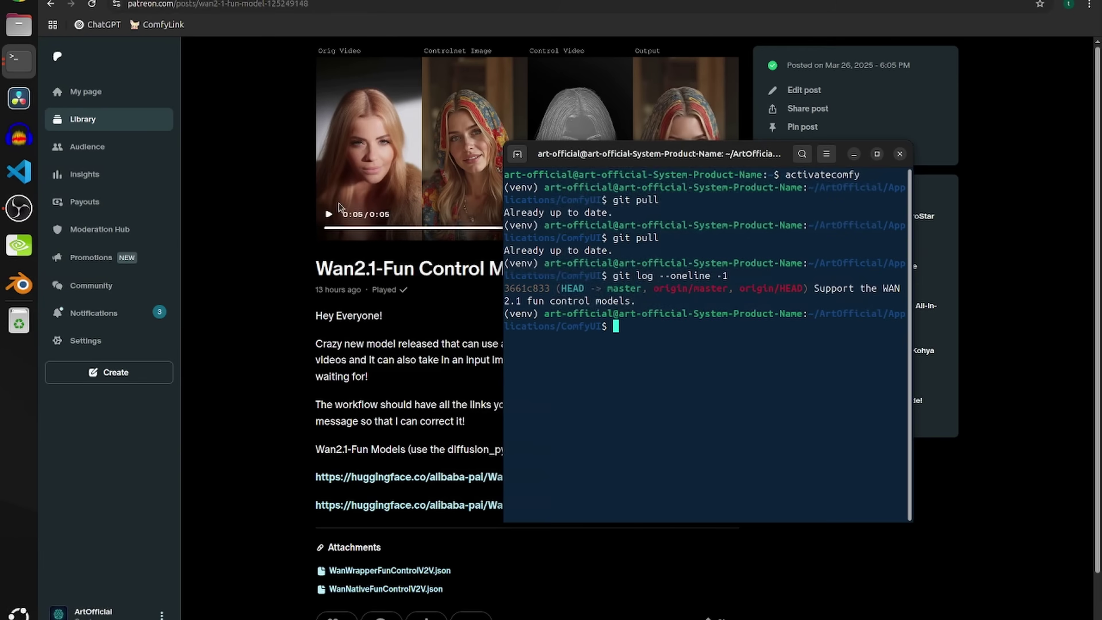
click(854, 154)
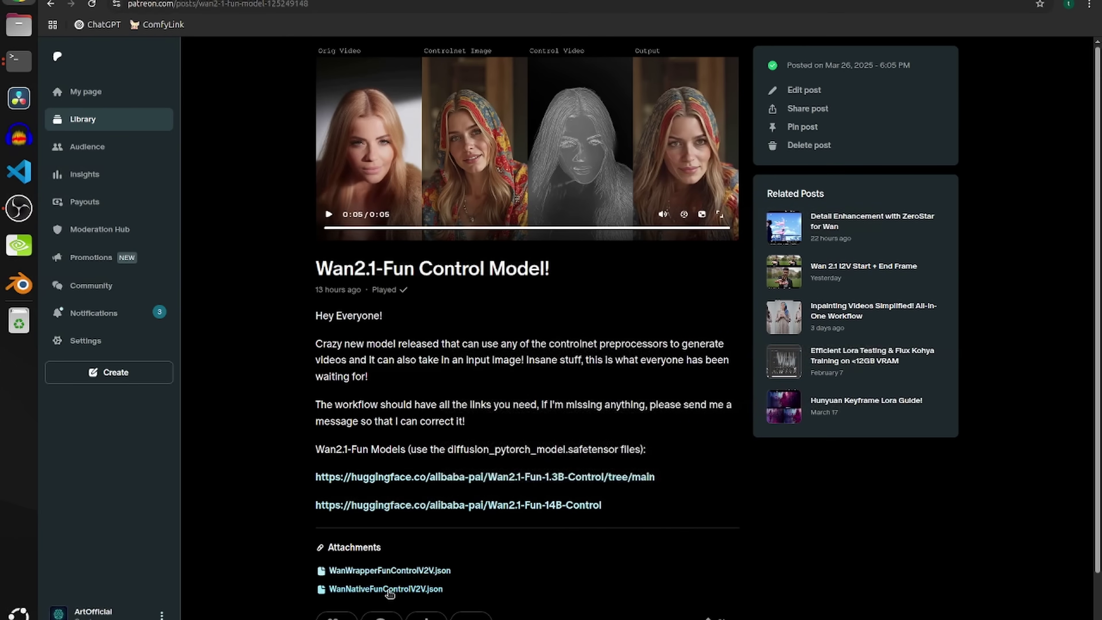
- Download the post's WanNativeFunControlV2V.json attachment and load the downloaded file as a workflow in ComfyUI
scroll(395, 592, down, 1)
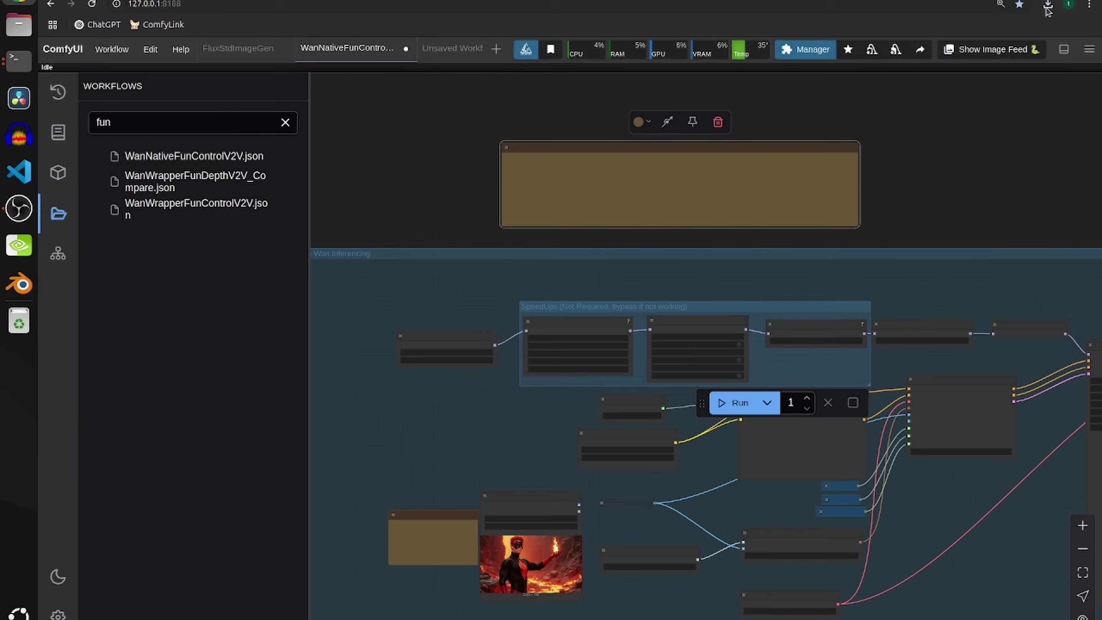
click(1054, 6)
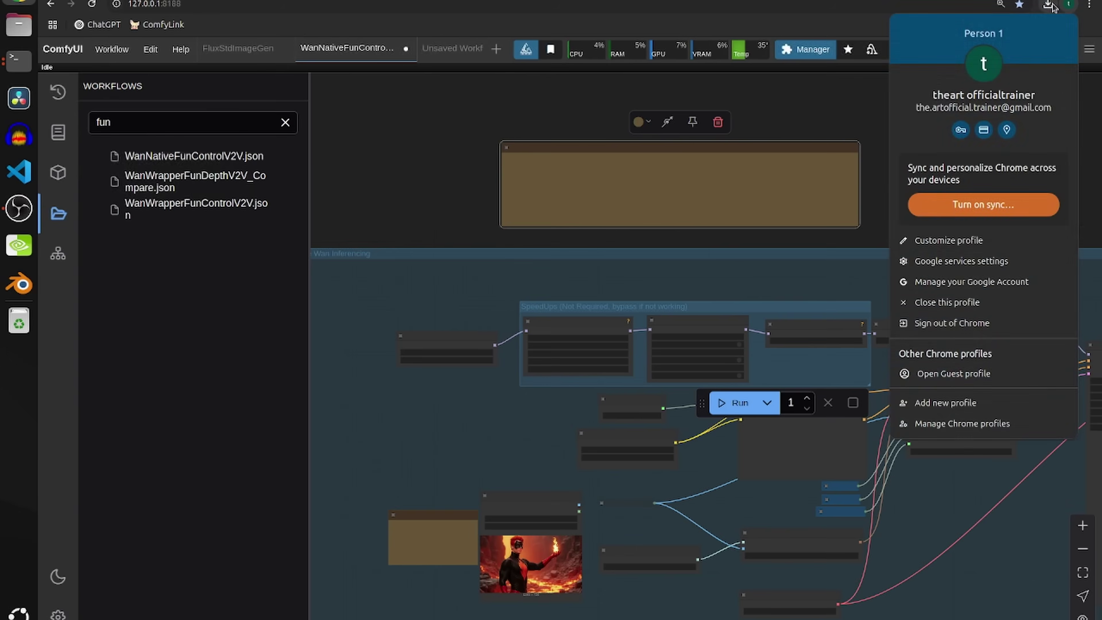
click(1050, 5)
drag(959, 49, 628, 166)
scroll(620, 171, down, 5)
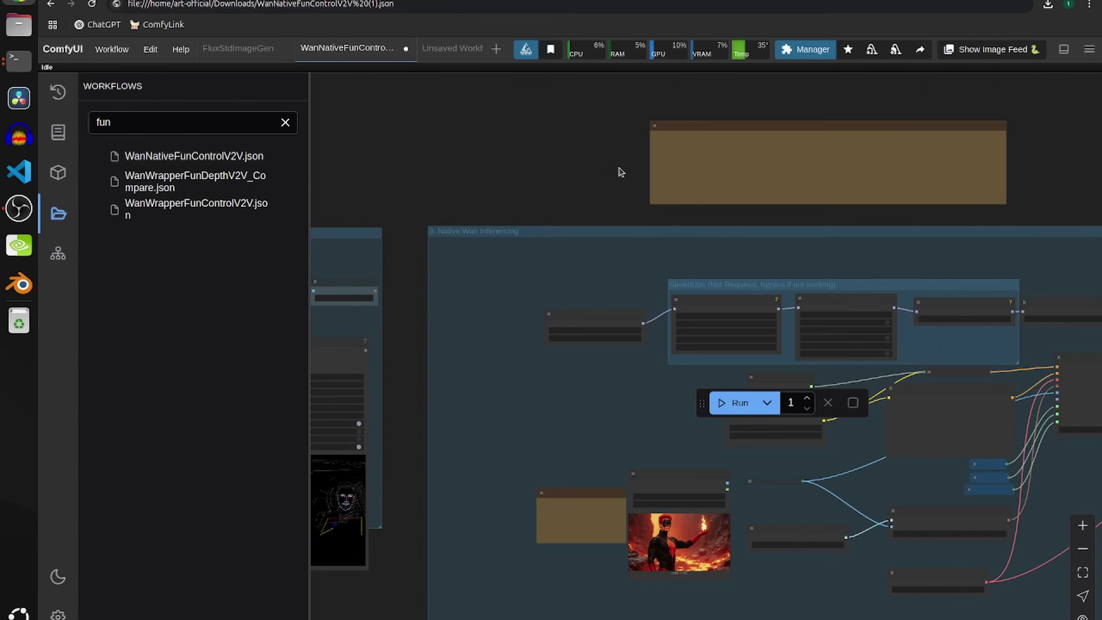
- Examine the loaded native workflow's Flux and SDXL first-frame groups and the source video and prompt in its Inputs group
scroll(605, 172, up, 5)
scroll(603, 174, down, 5)
drag(510, 588, 747, 496)
drag(496, 499, 937, 472)
scroll(784, 467, down, 3)
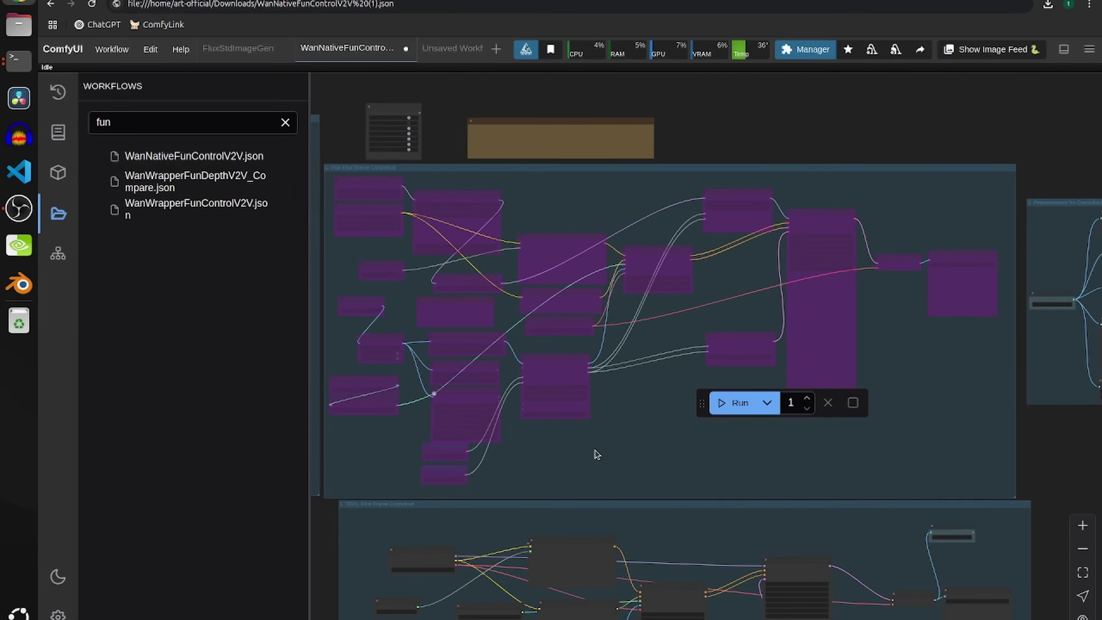
drag(543, 460, 1059, 403)
scroll(629, 343, up, 10)
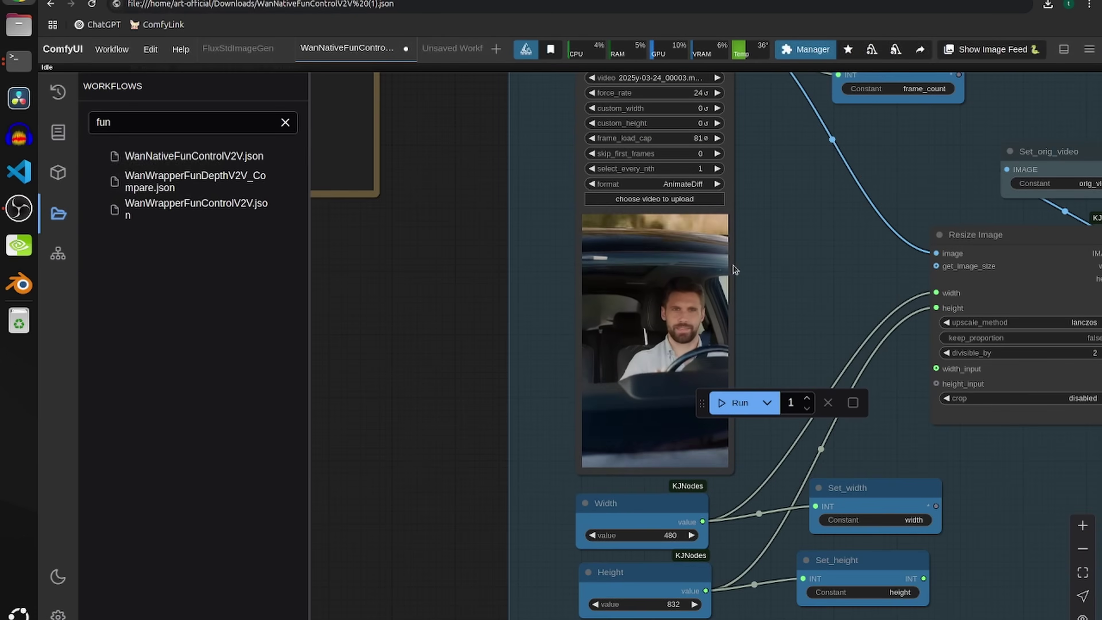
scroll(724, 262, down, 2)
drag(757, 255, 704, 491)
scroll(721, 261, up, 3)
drag(735, 343, 742, 385)
scroll(741, 385, up, 6)
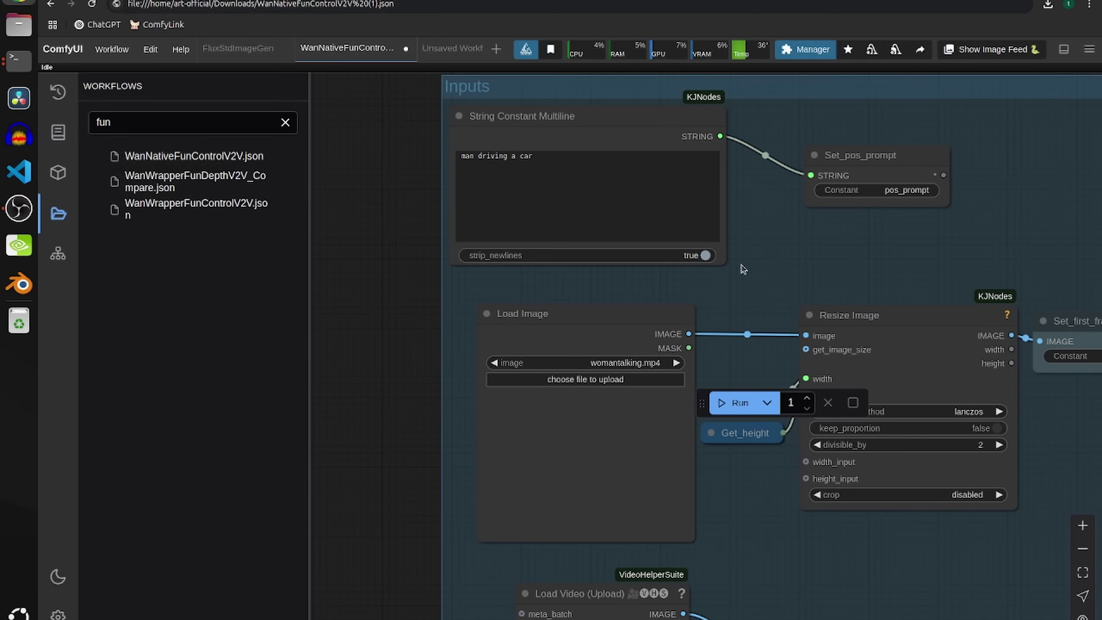
- Replace the positive prompt in the Inputs group with "A blue demon driving a car with flames in his eyes"
click(687, 177)
triple_click(495, 154)
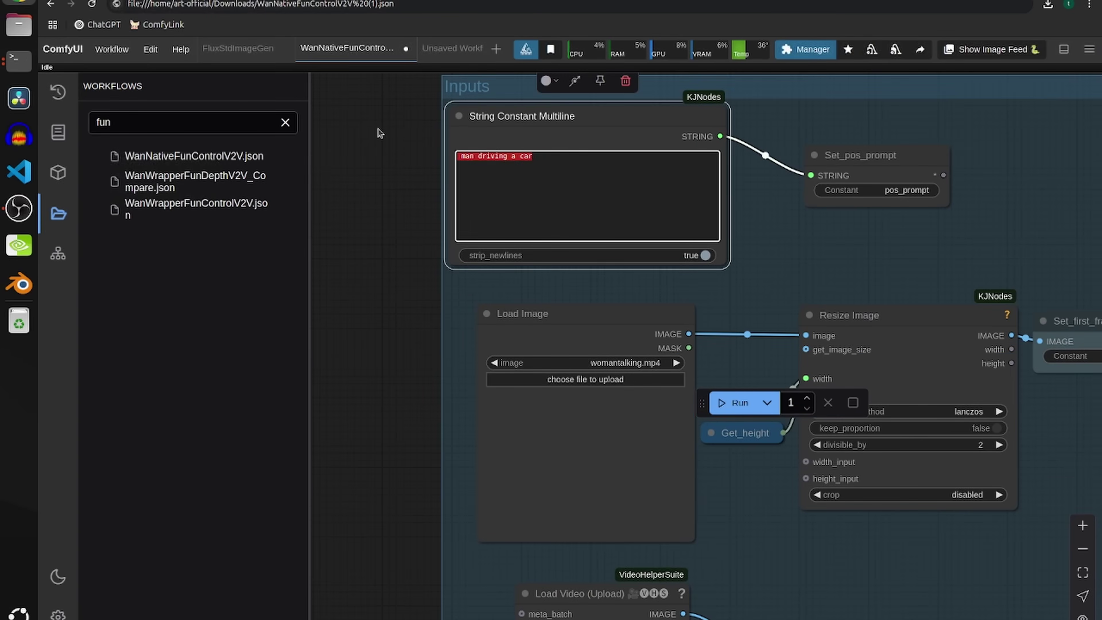
text(A)
text(A b)
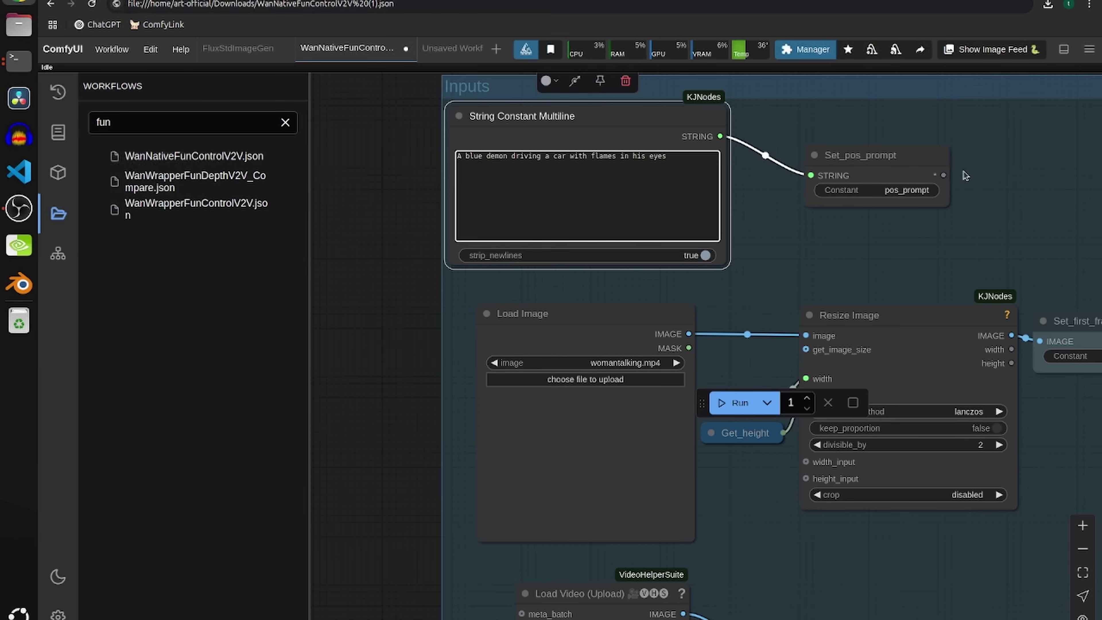
- Examine the SDXL first-frame group from its checkpoint, ControlNet and preprocessor nodes through the KSampler to the saved image
drag(936, 236, 461, 104)
scroll(492, 253, down, 8)
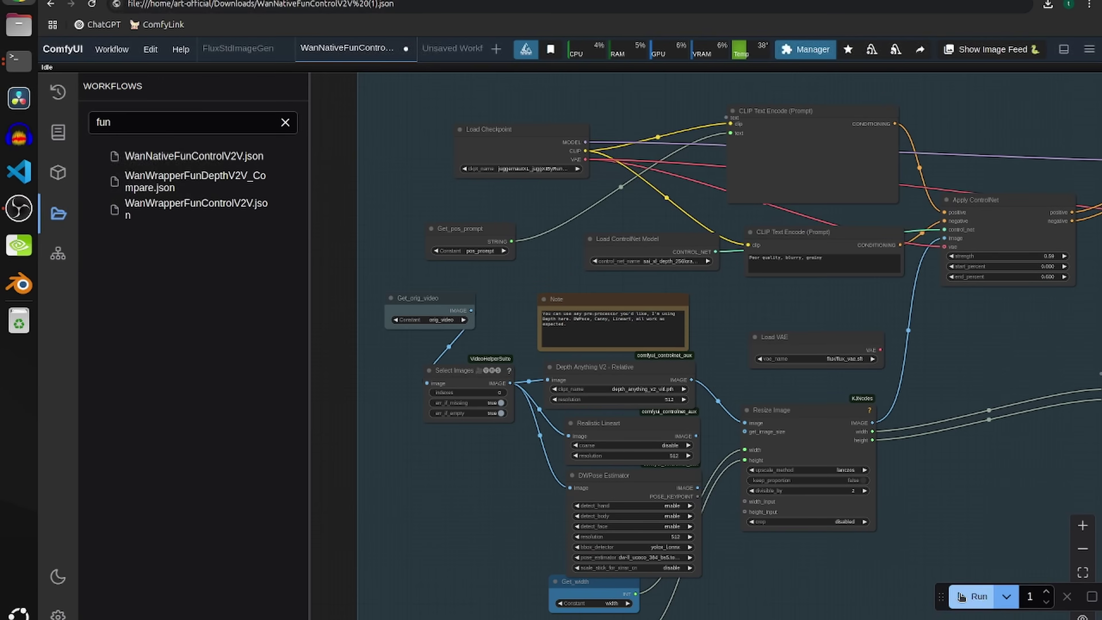
drag(962, 597, 852, 606)
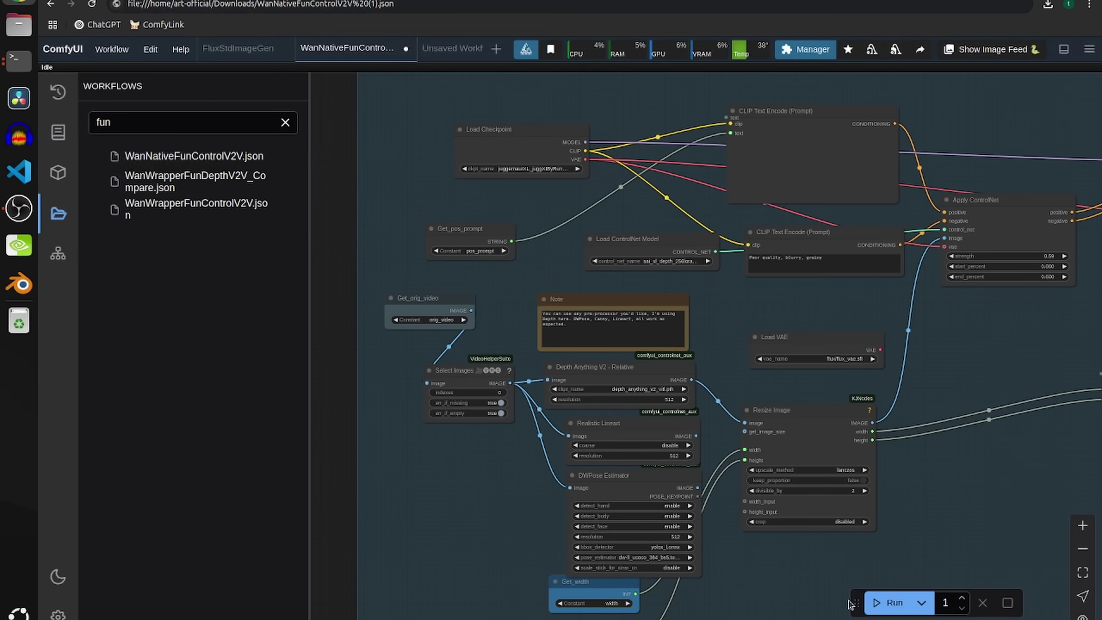
scroll(991, 372, down, 5)
scroll(990, 372, up, 5)
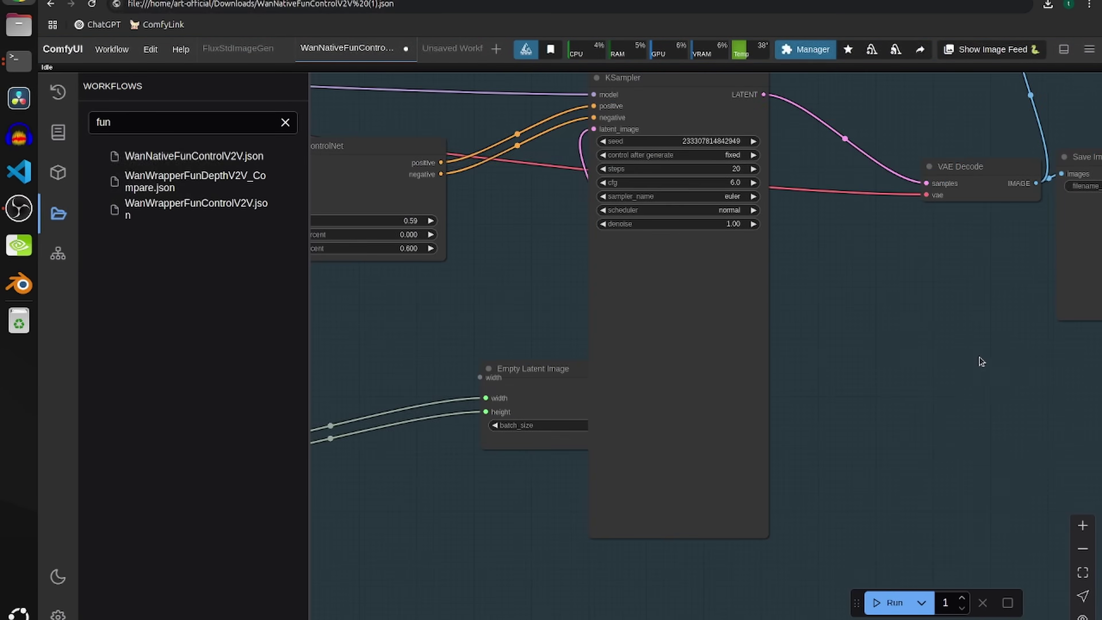
drag(982, 362, 519, 406)
scroll(519, 406, down, 2)
scroll(600, 230, down, 2)
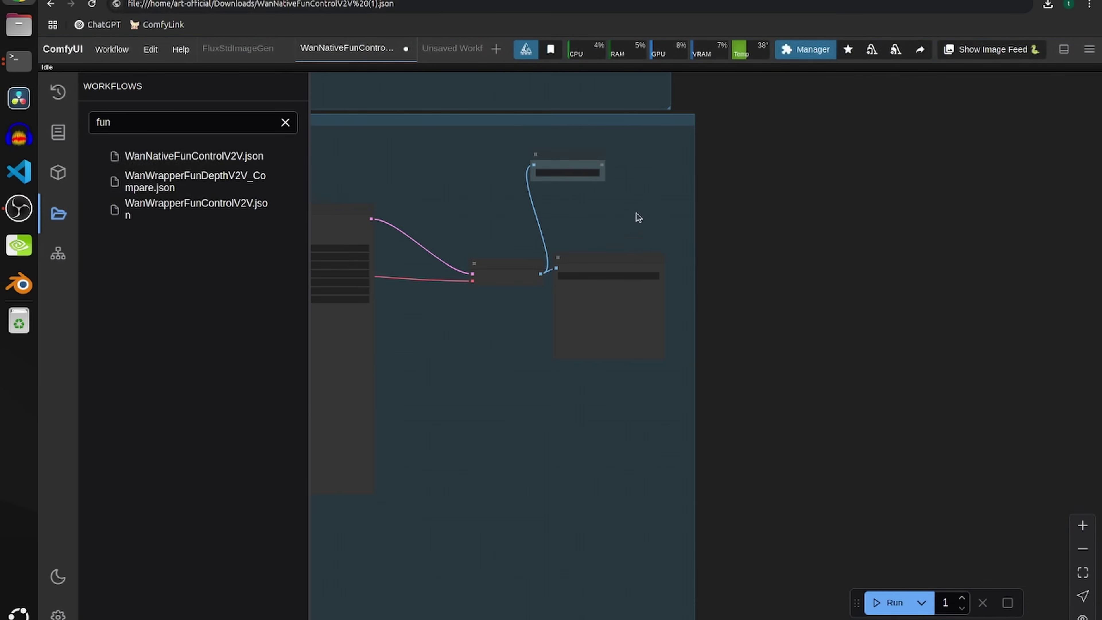
- Examine the ControlVideo preprocessors group, including the lineart and DWPose blend, the resize node and the control video preview
drag(794, 167, 664, 345)
drag(678, 281, 656, 494)
drag(729, 358, 627, 531)
scroll(626, 530, up, 5)
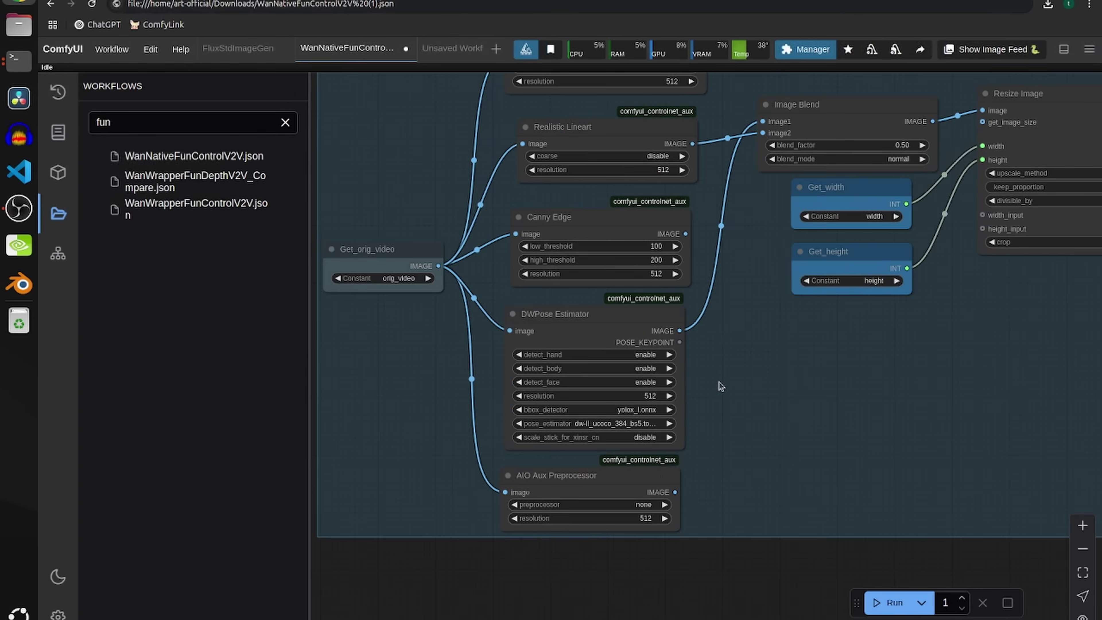
drag(720, 385, 616, 519)
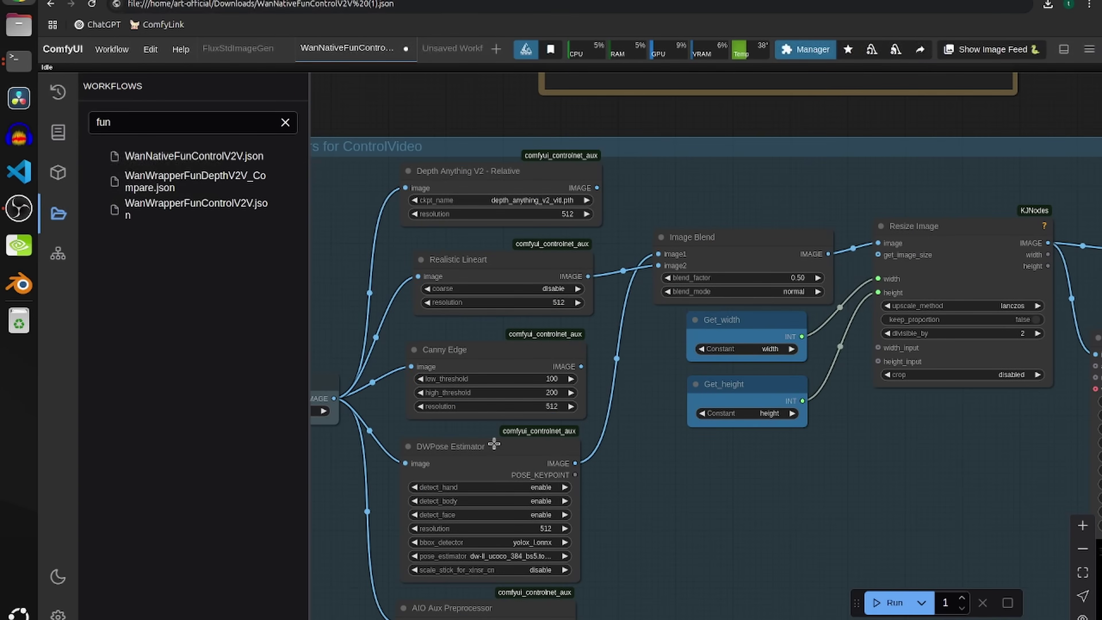
scroll(502, 452, down, 2)
scroll(502, 452, up, 2)
drag(943, 484, 598, 429)
scroll(616, 435, down, 1)
drag(876, 448, 614, 423)
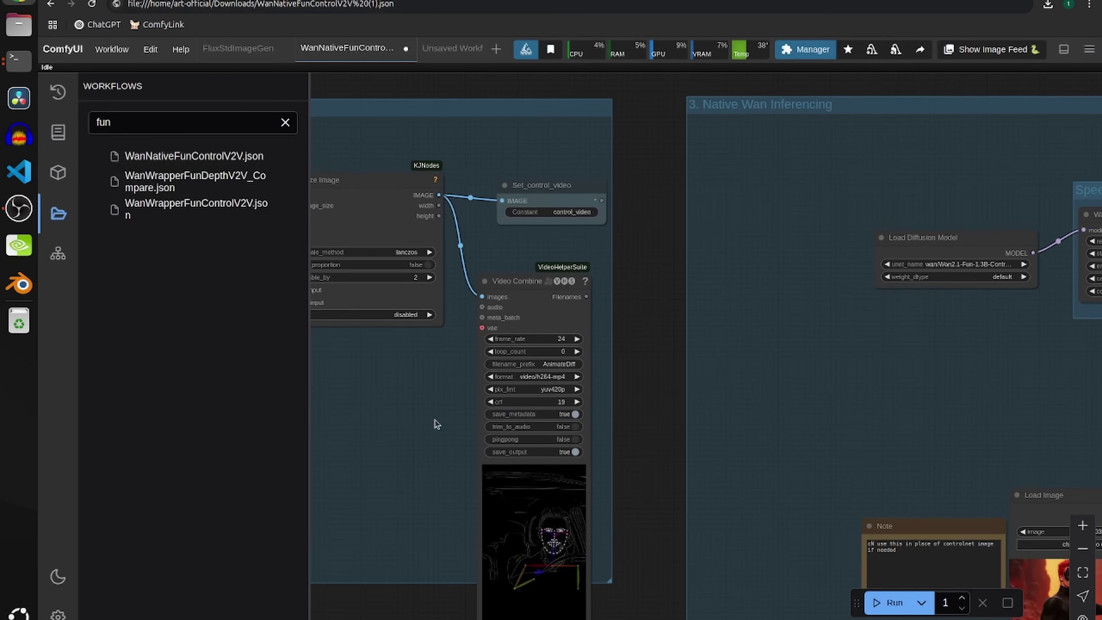
- Look over the Native Wan Inferencing group and queue the workflow for generation
scroll(1068, 343, down, 9)
scroll(453, 378, up, 6)
drag(1040, 359, 570, 404)
scroll(452, 374, down, 4)
scroll(697, 368, up, 3)
scroll(699, 371, up, 1)
key(ctrl+Return)
- Move the Load Diffusion Model node slightly away from the SpeedUps group and select wan/Wan2.1-Fun-1.3B-Control.safetensors as its model
drag(574, 275, 526, 279)
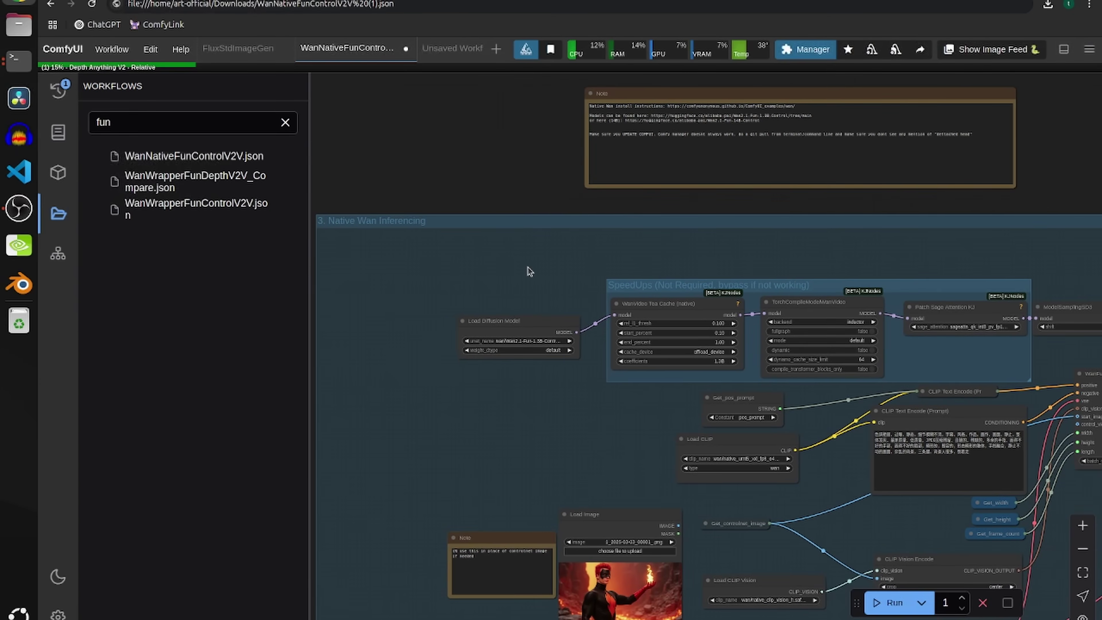
drag(512, 319, 491, 301)
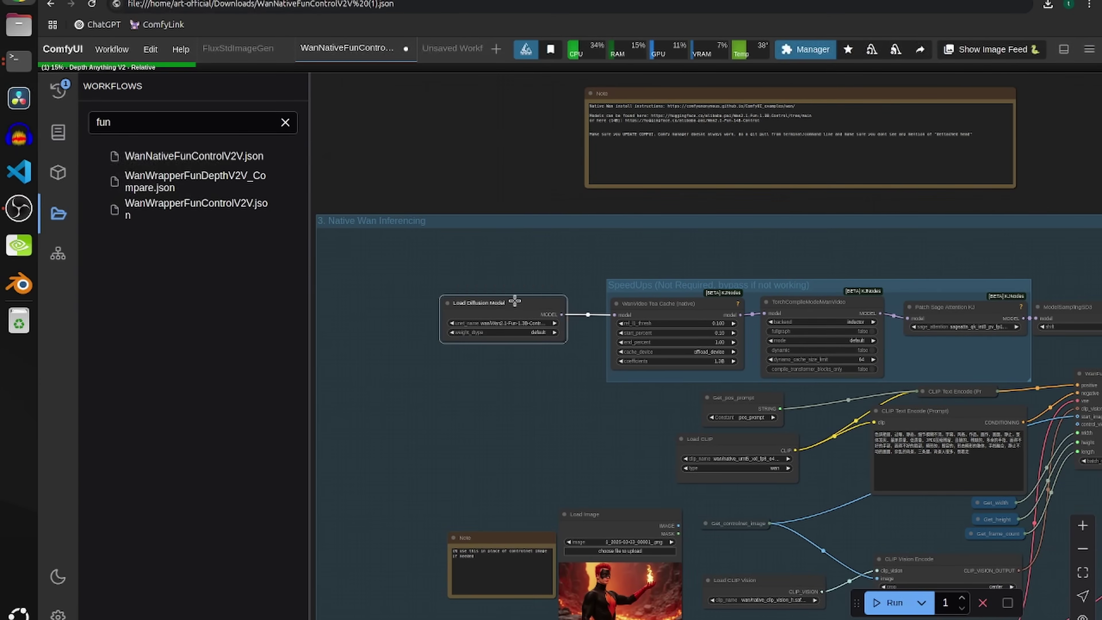
click(508, 323)
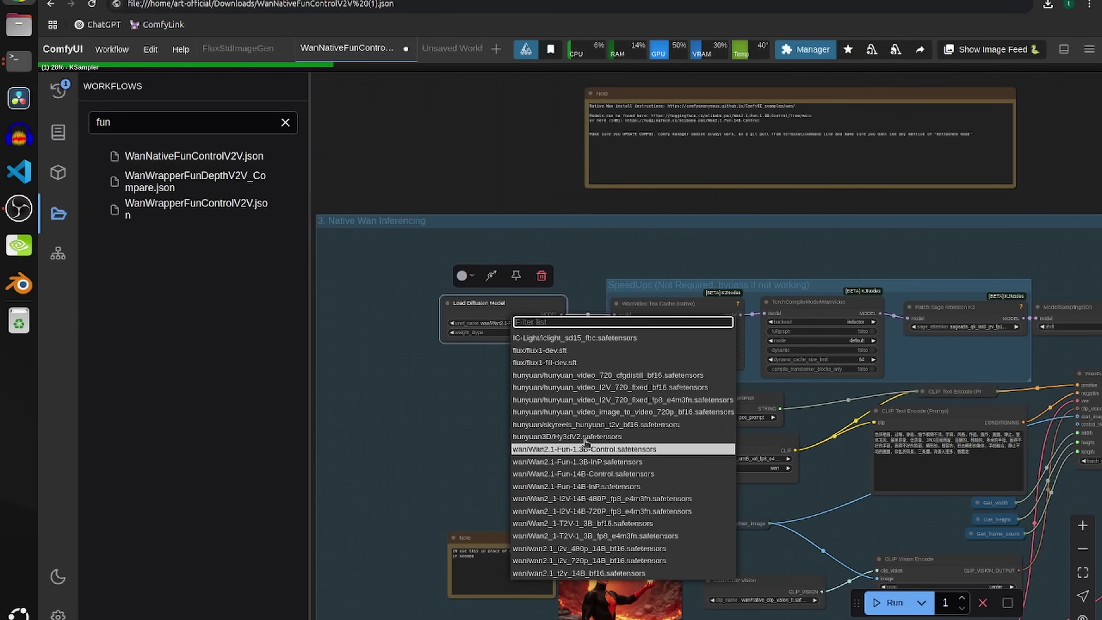
key(ctrl+plus)
key(ctrl+plus)
key(ctrl+plus)
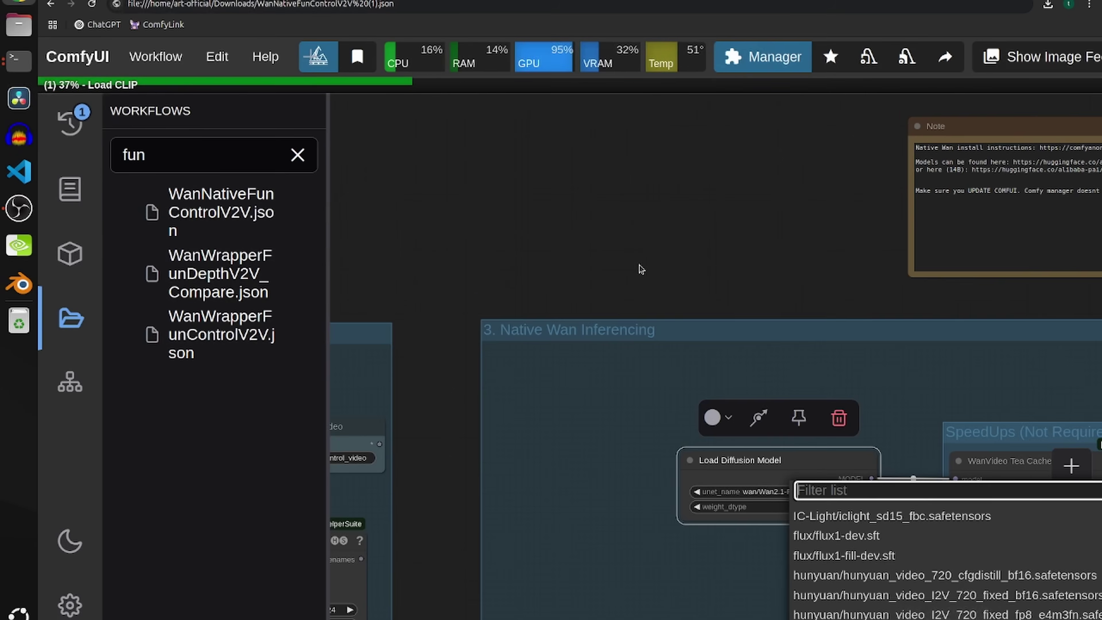
drag(642, 265, 490, 102)
click(631, 333)
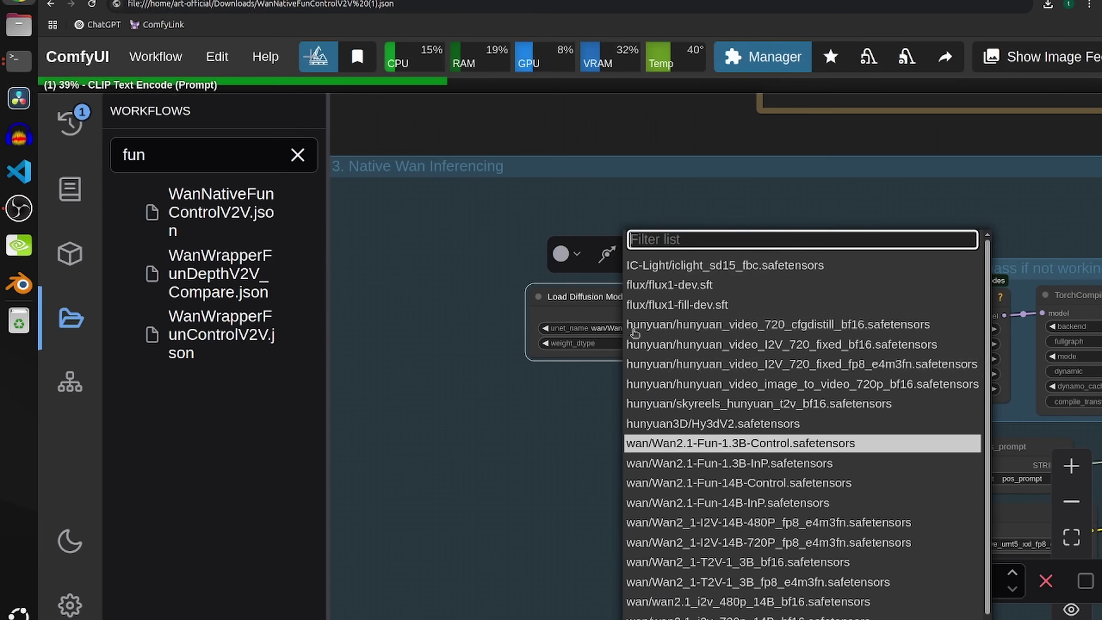
click(754, 444)
- Bypass all nodes in the SpeedUps group and reactivate them
drag(743, 452, 504, 405)
drag(742, 333, 544, 322)
click(601, 213)
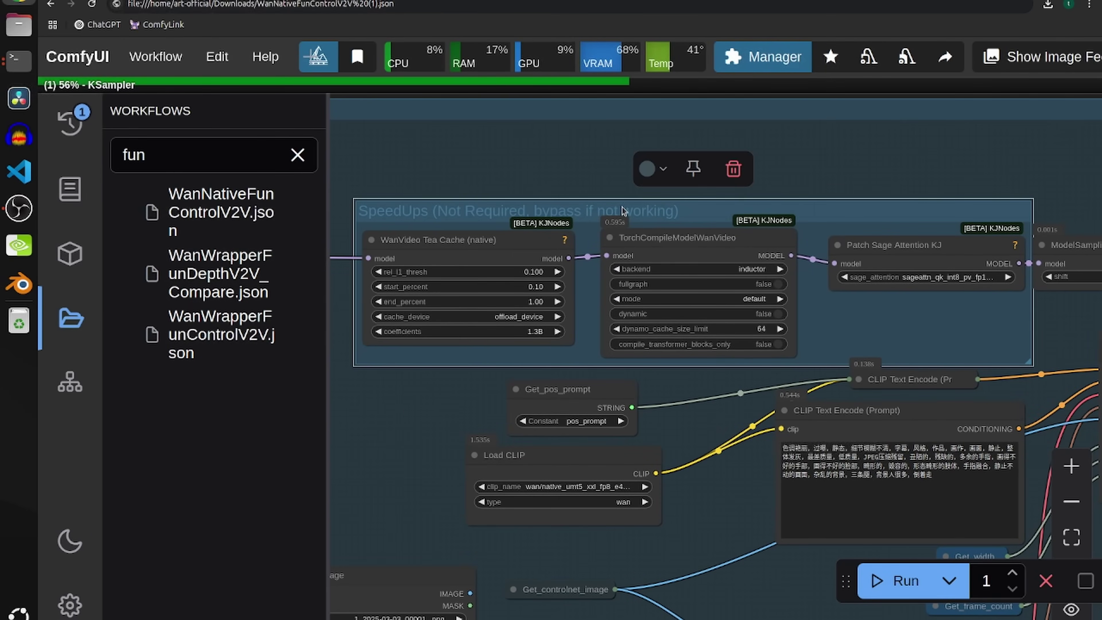
right_click(647, 212)
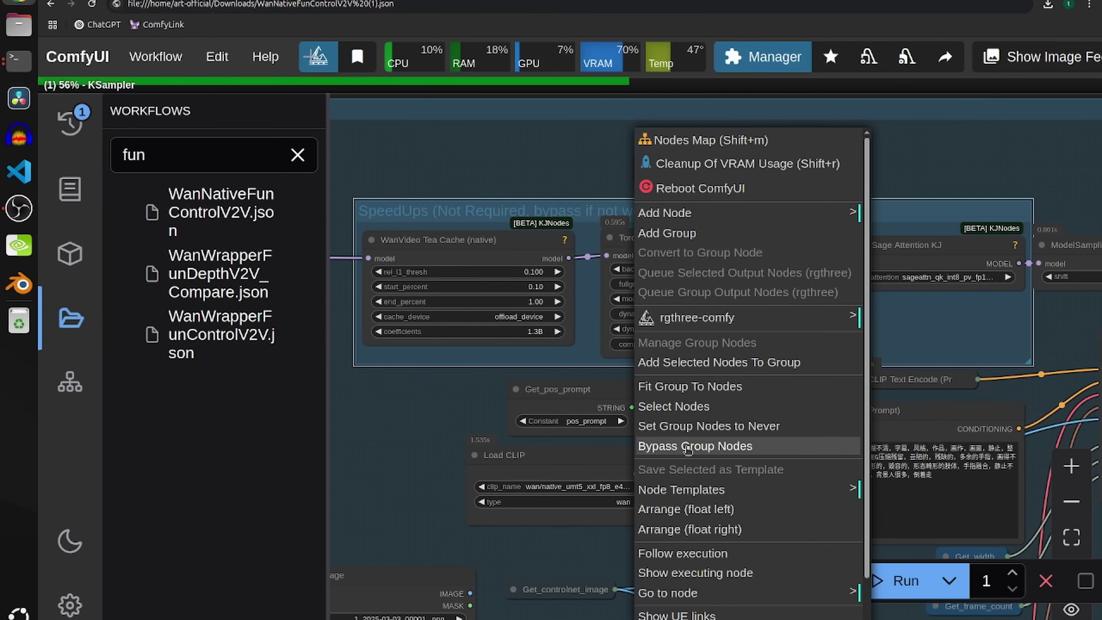
click(445, 432)
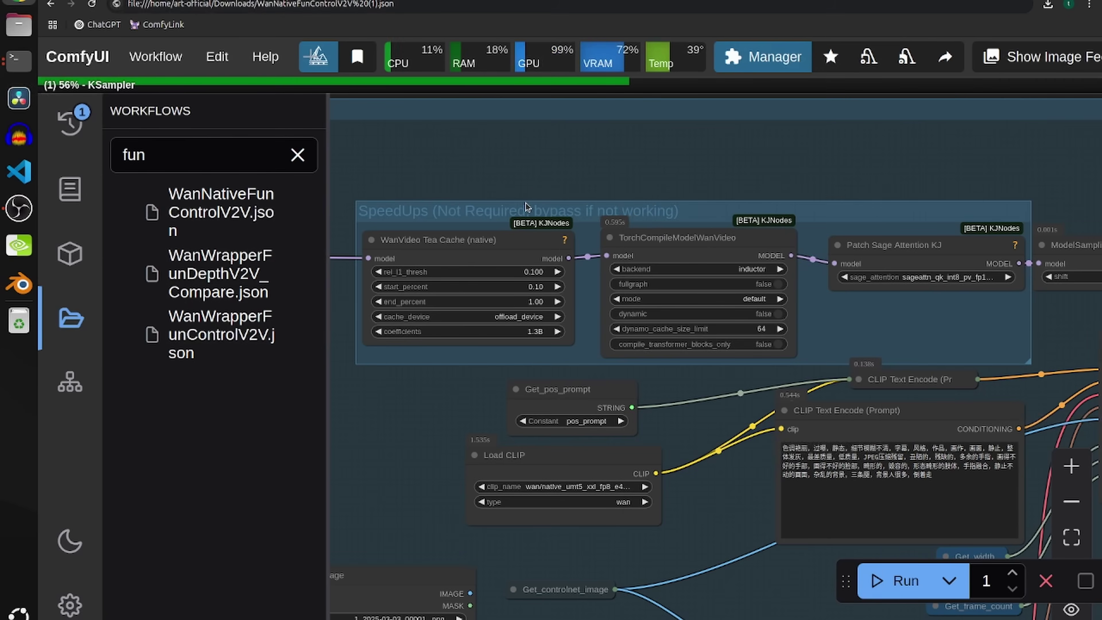
click(528, 207)
right_click(527, 208)
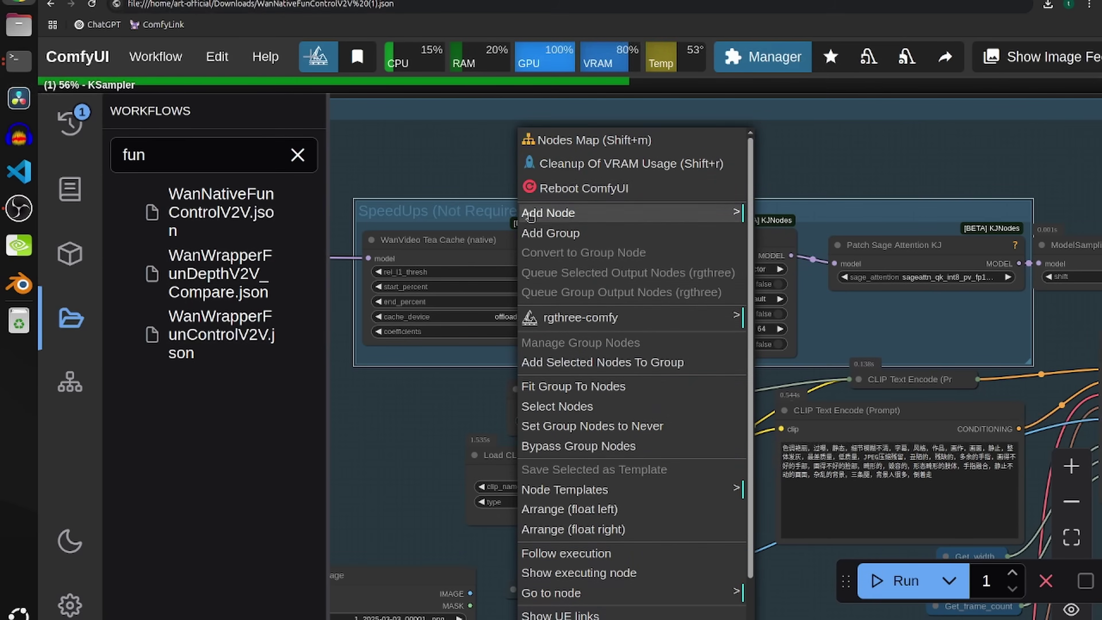
click(580, 446)
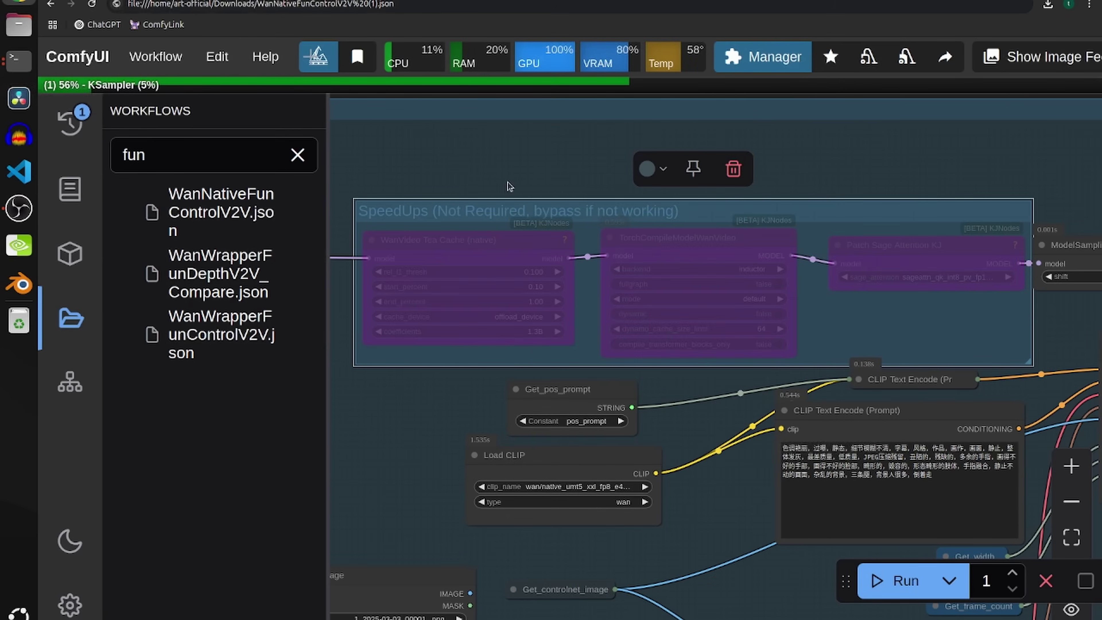
right_click(634, 212)
click(680, 370)
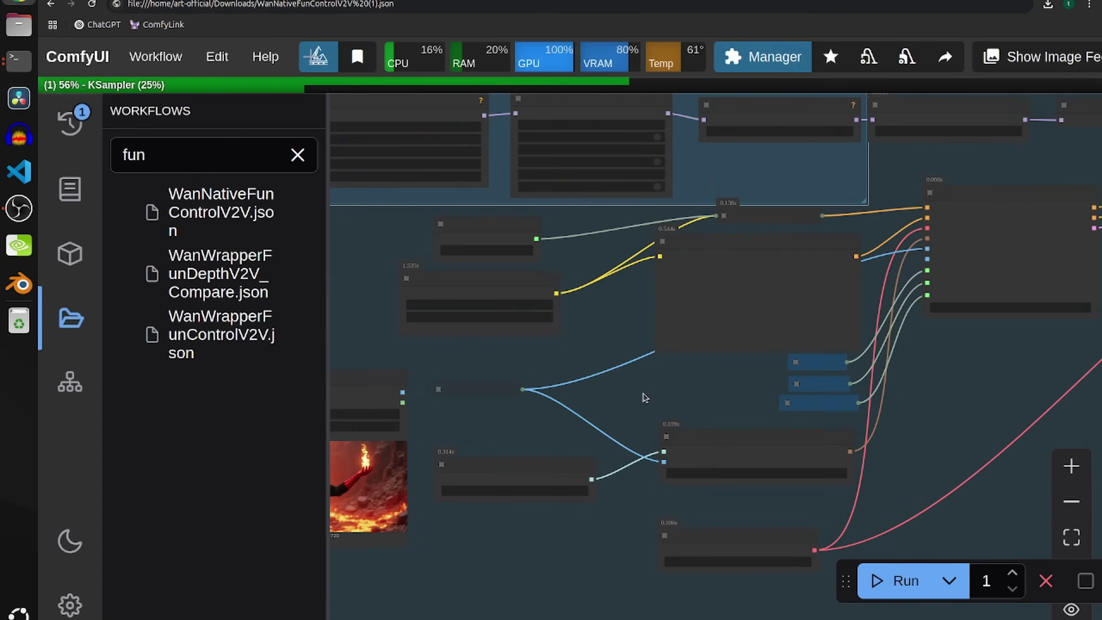
- Examine the native group's WanFunControlToVideo, CLIP, CLIP Vision, VAE, first-frame image and diffusion model nodes and their connections
scroll(643, 394, up, 3)
drag(646, 394, 351, 395)
scroll(707, 405, down, 1)
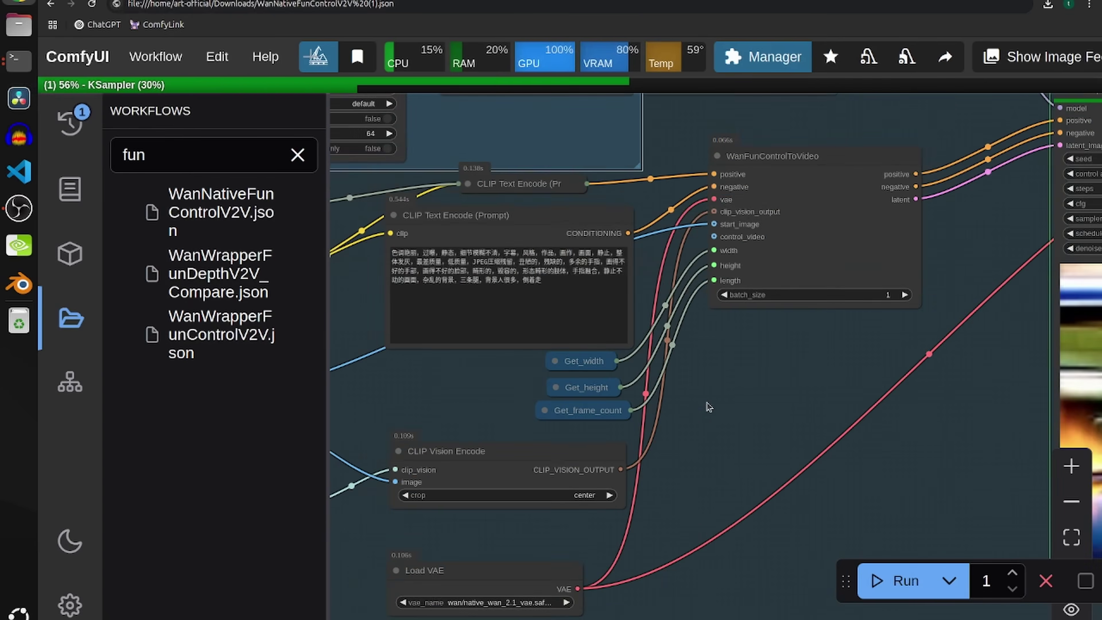
scroll(715, 399, down, 1)
drag(720, 398, 890, 436)
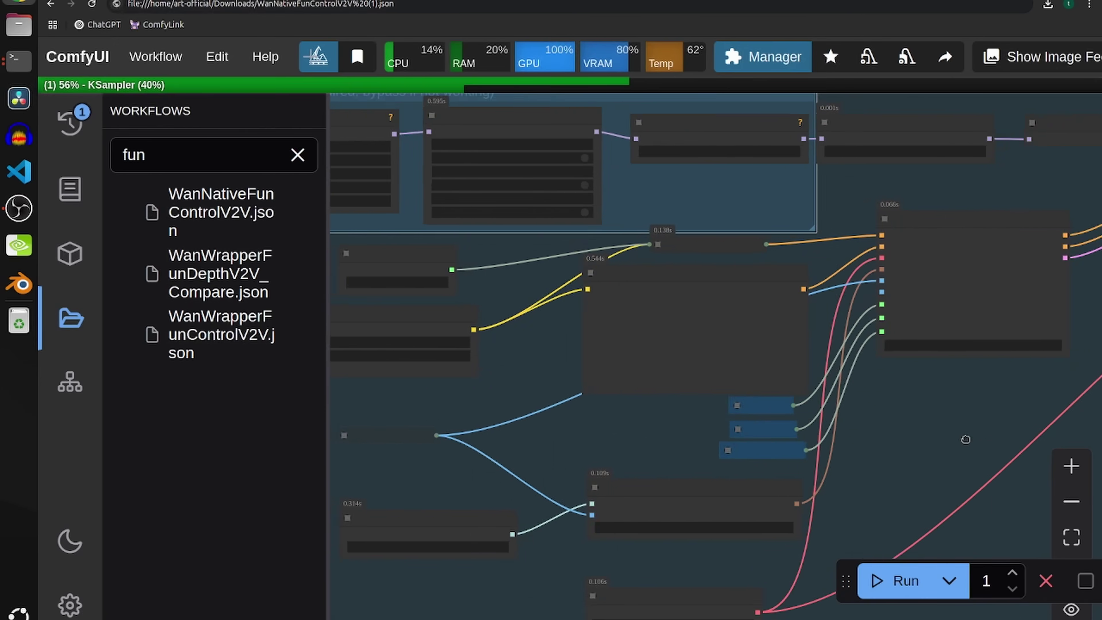
scroll(728, 395, up, 2)
scroll(695, 382, left, 6)
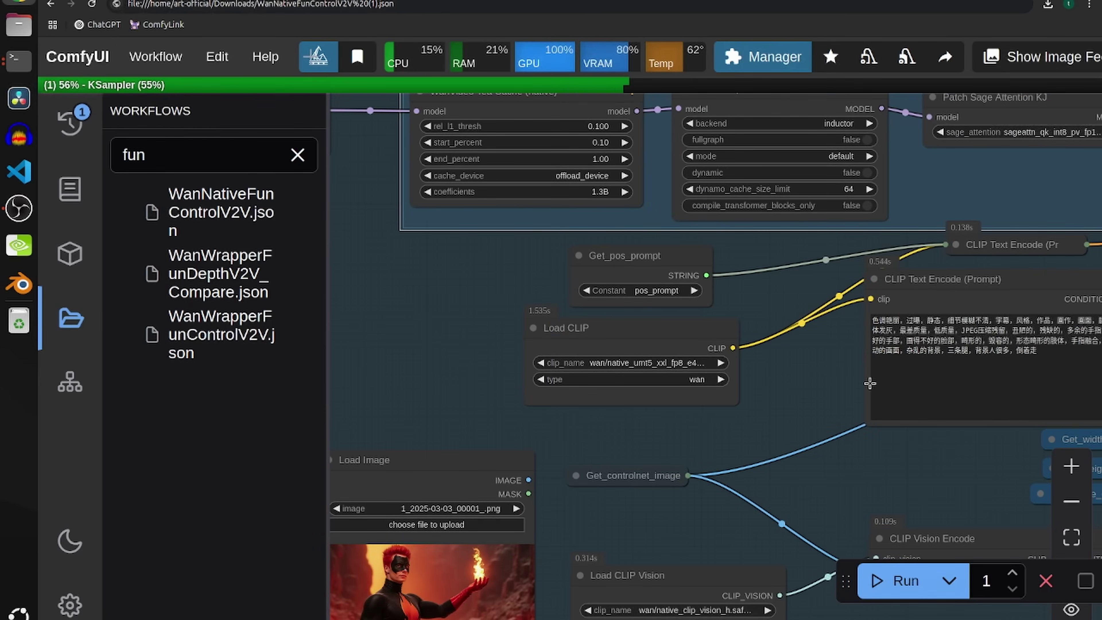
scroll(729, 350, down, 2)
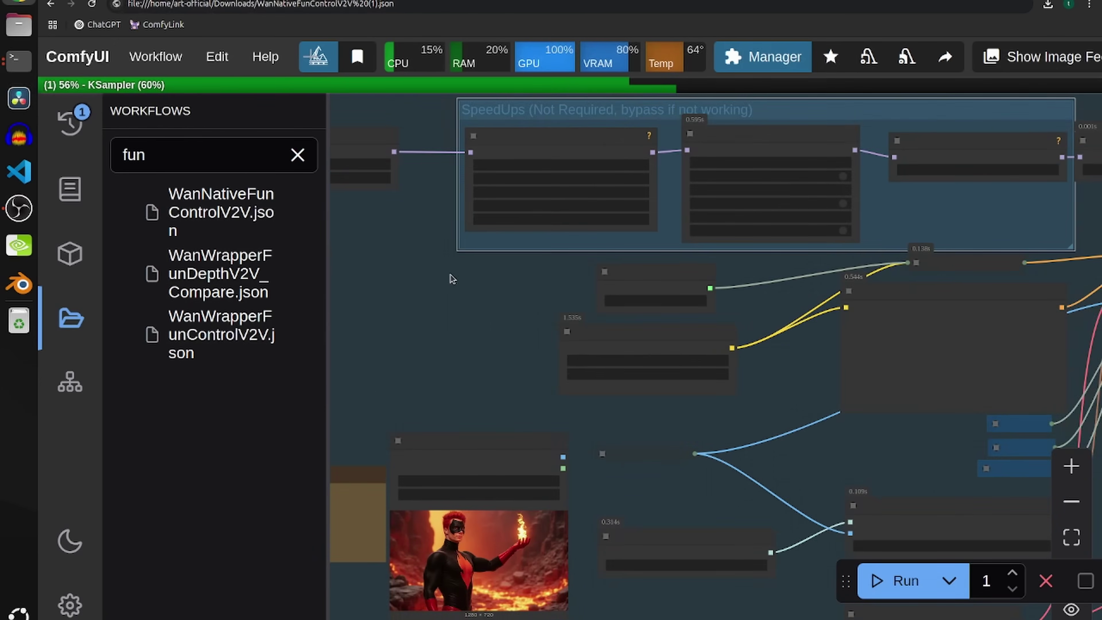
drag(450, 278, 729, 380)
scroll(528, 271, up, 2)
scroll(543, 260, up, 1)
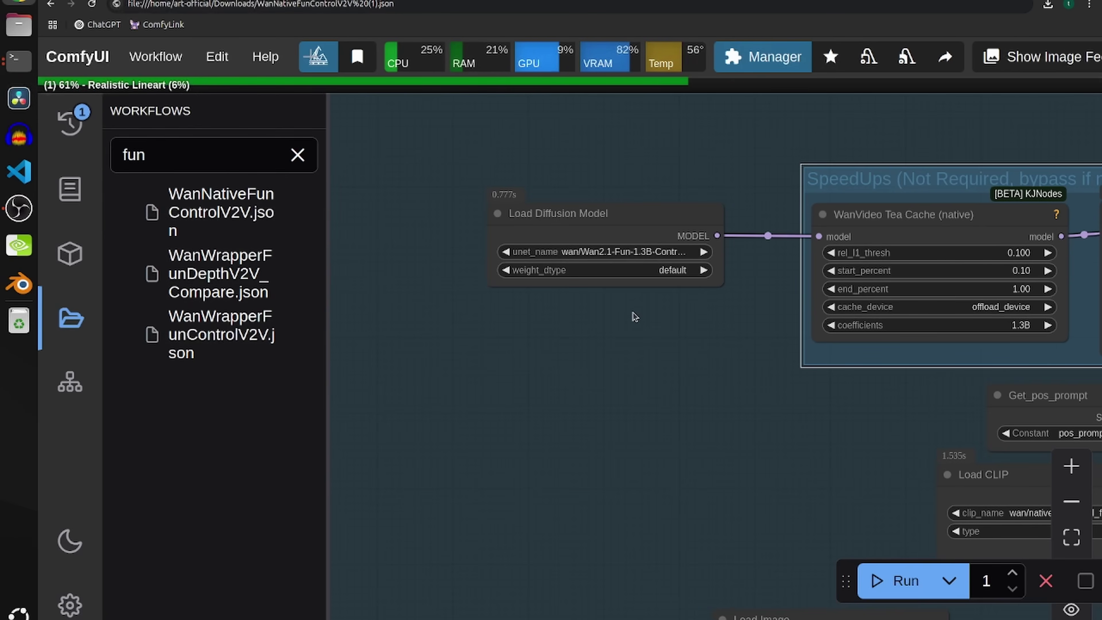
- Examine the finished comparison video of original, ControlNet image, control video and output in the final Video Combine node
drag(589, 355, 481, 323)
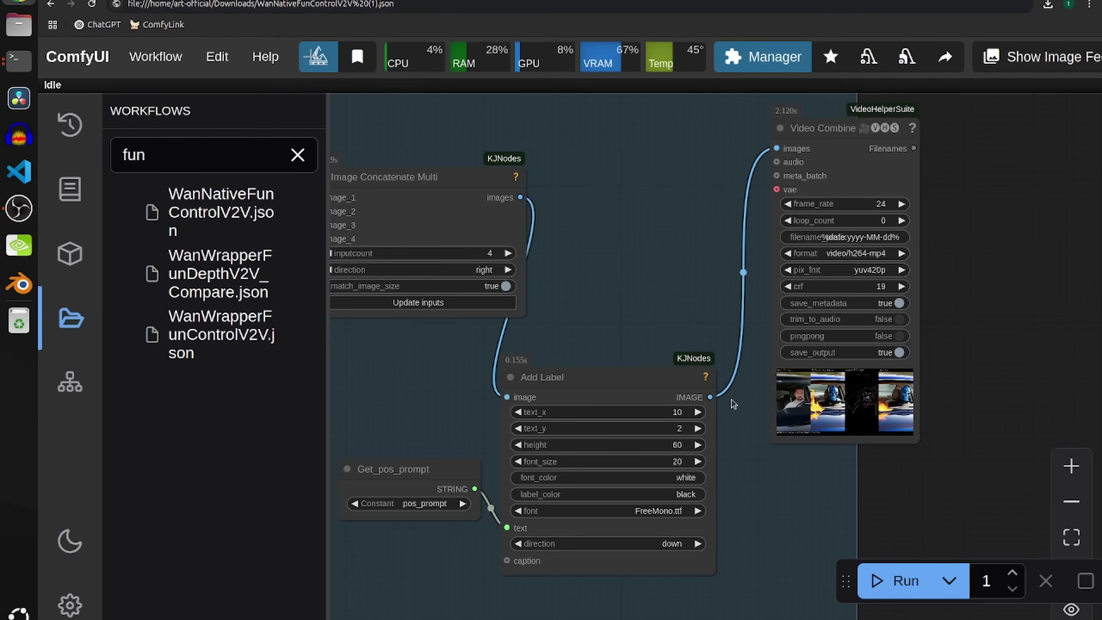
scroll(854, 404, up, 15)
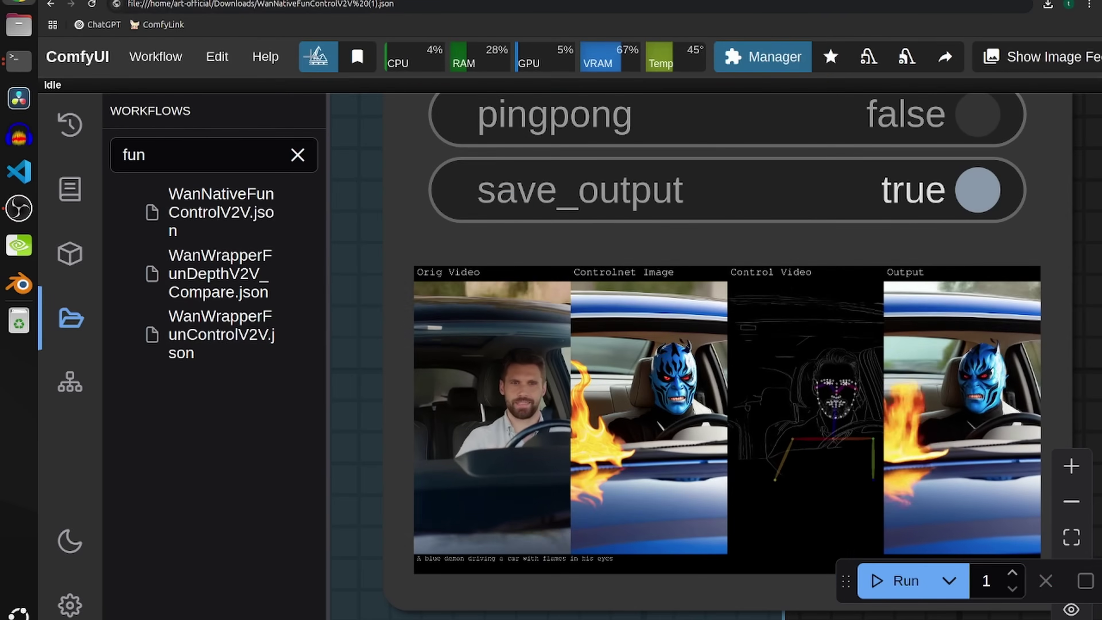
drag(706, 619, 692, 579)
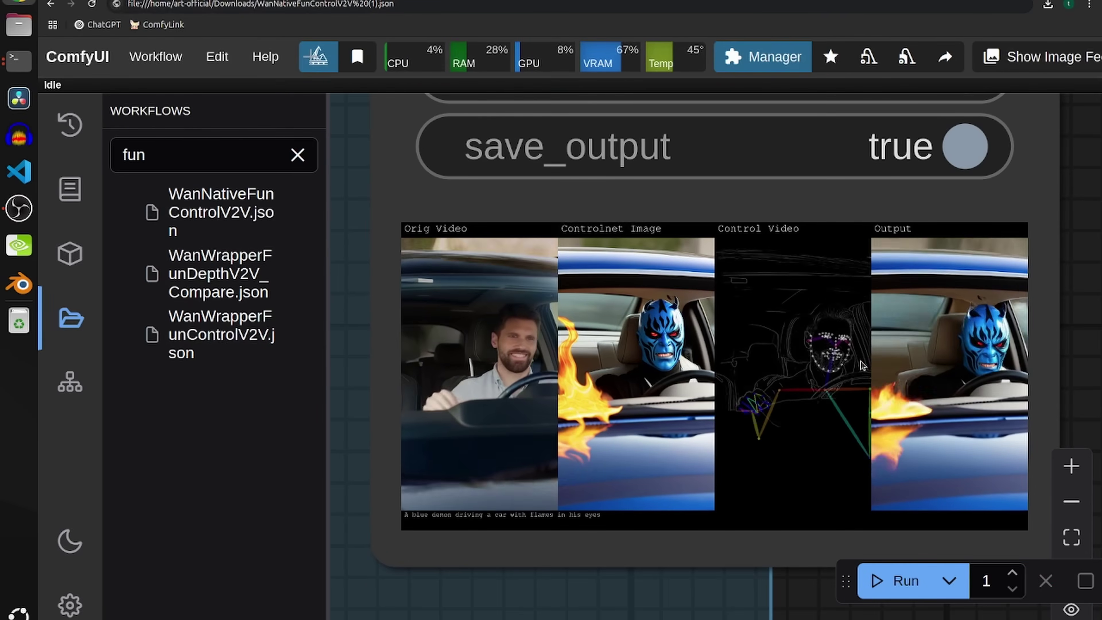
drag(582, 356, 532, 332)
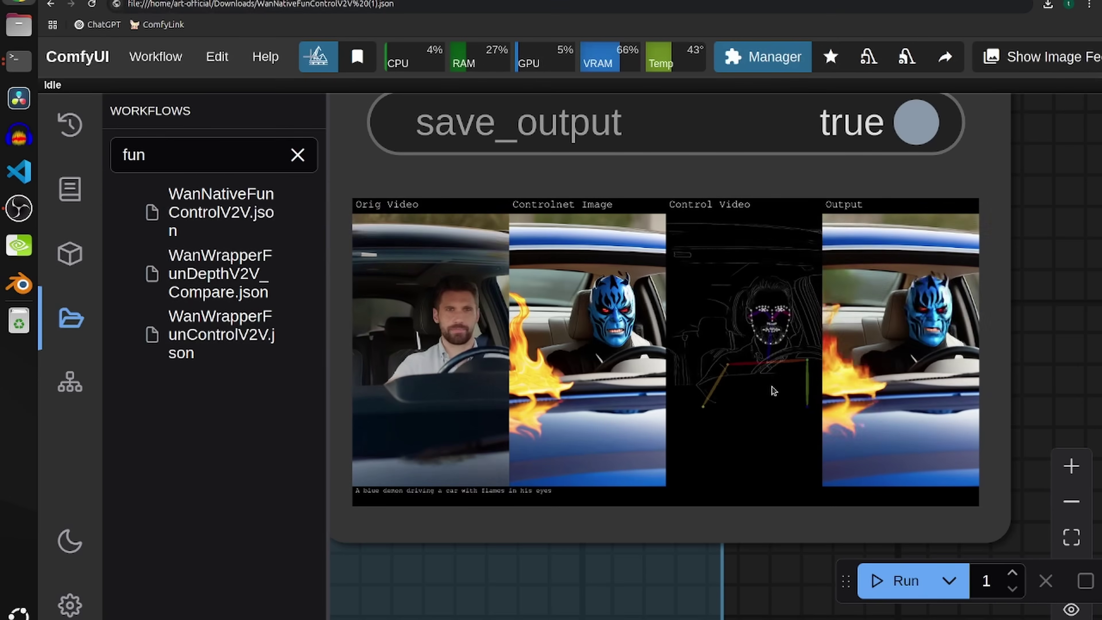
scroll(763, 298, down, 1)
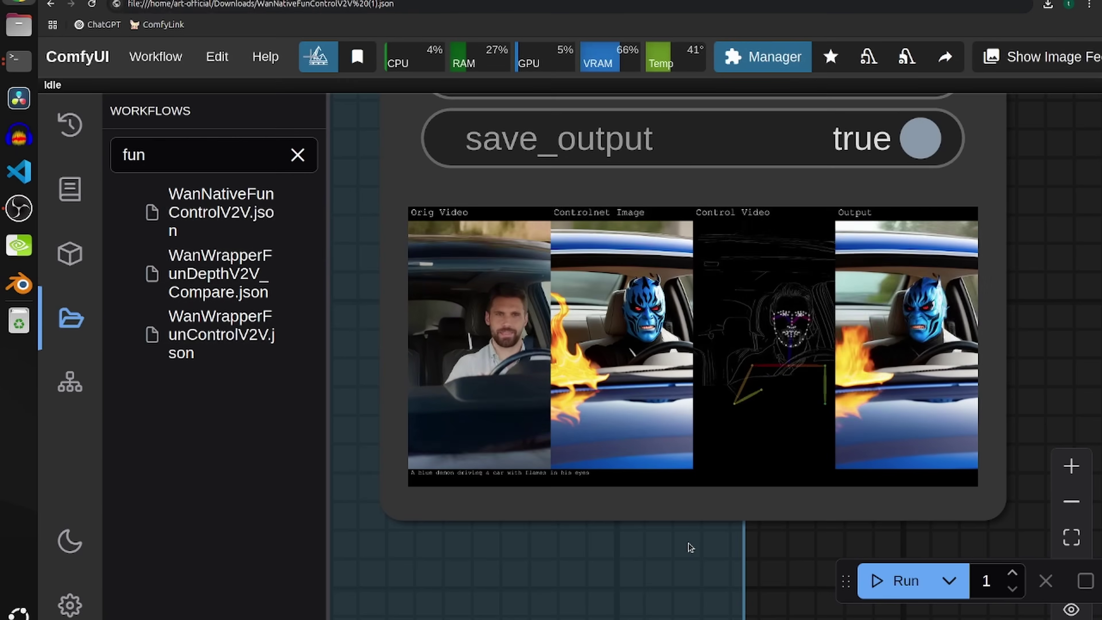